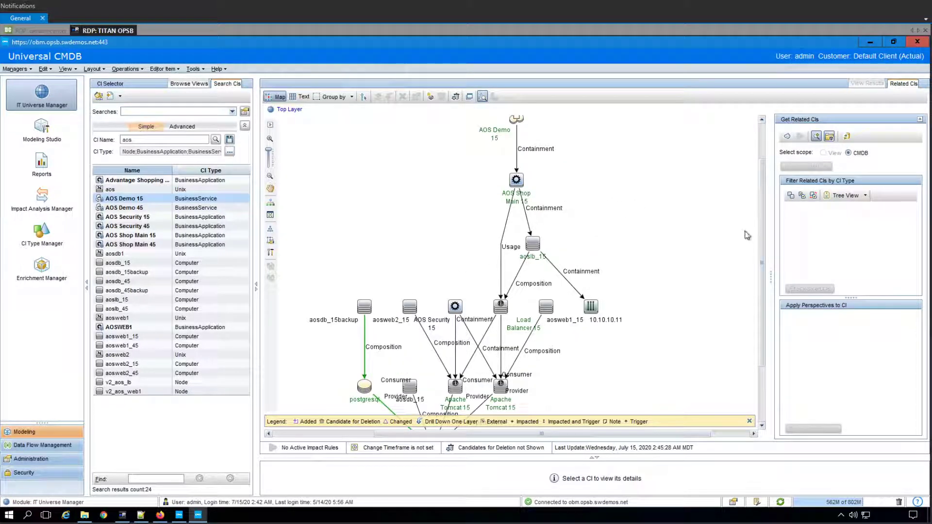
# - Show the details for the AOS Demo 15 business service in the map
pyautogui.moveTo(761, 248); pyautogui.dragTo(760, 195)
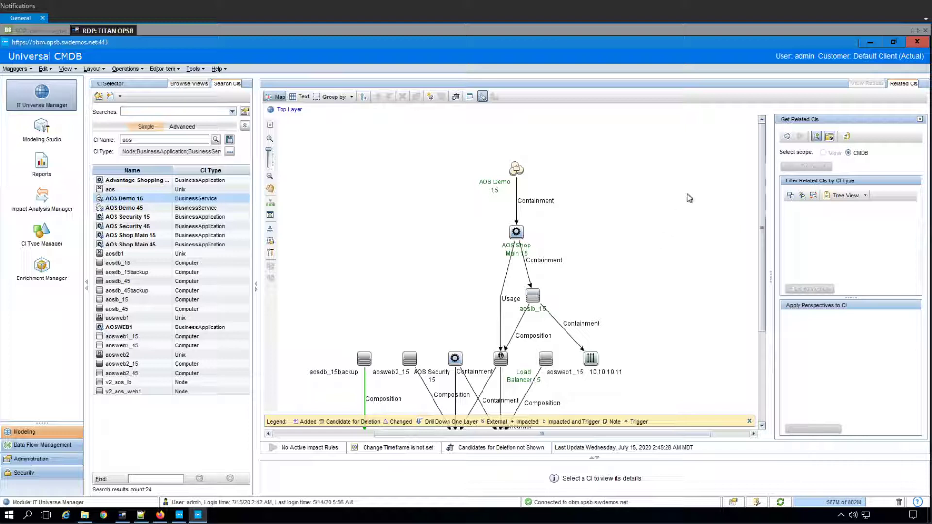
pyautogui.moveTo(763, 181); pyautogui.dragTo(751, 208)
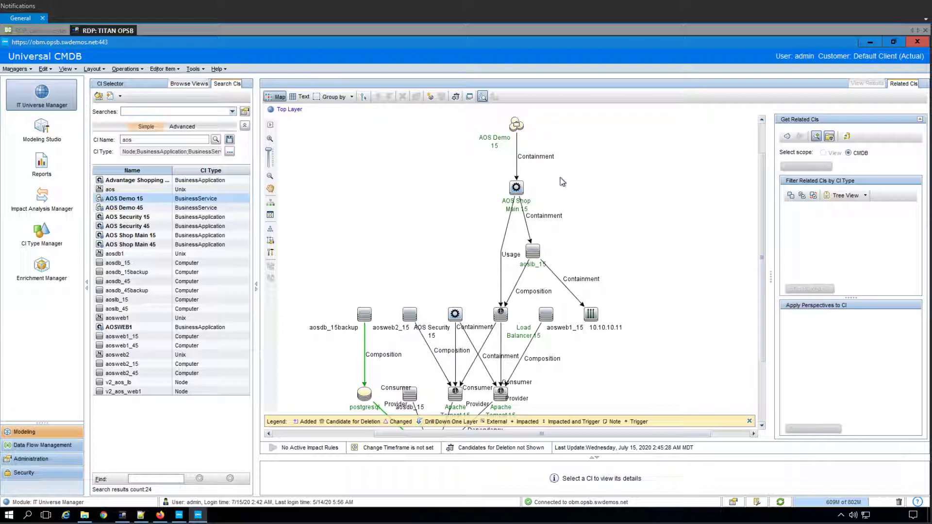
pyautogui.moveTo(761, 209); pyautogui.dragTo(759, 201)
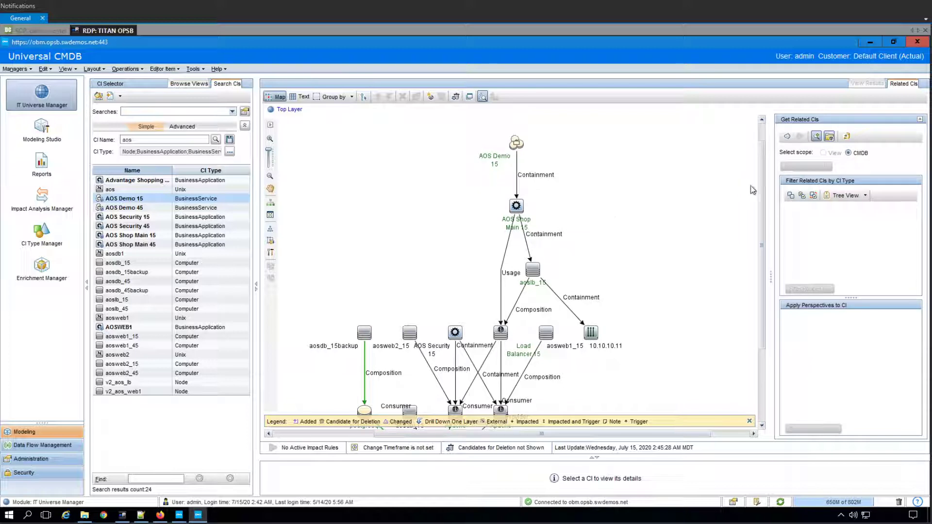
pyautogui.moveTo(761, 225); pyautogui.dragTo(769, 198)
pyautogui.click(516, 143)
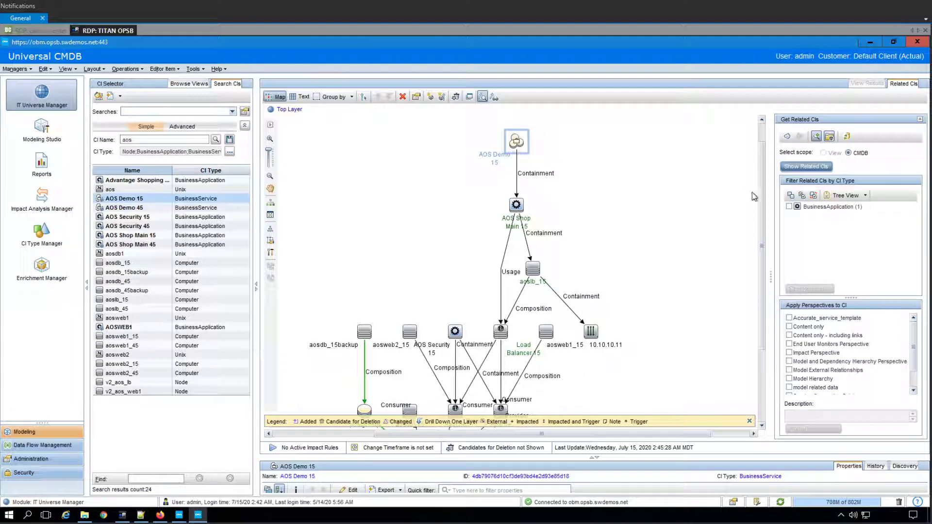
# - Scroll the map to trace containment from AOS Shop Main 15 to load balancer, Tomcat and database nodes
pyautogui.moveTo(761, 201); pyautogui.dragTo(762, 253)
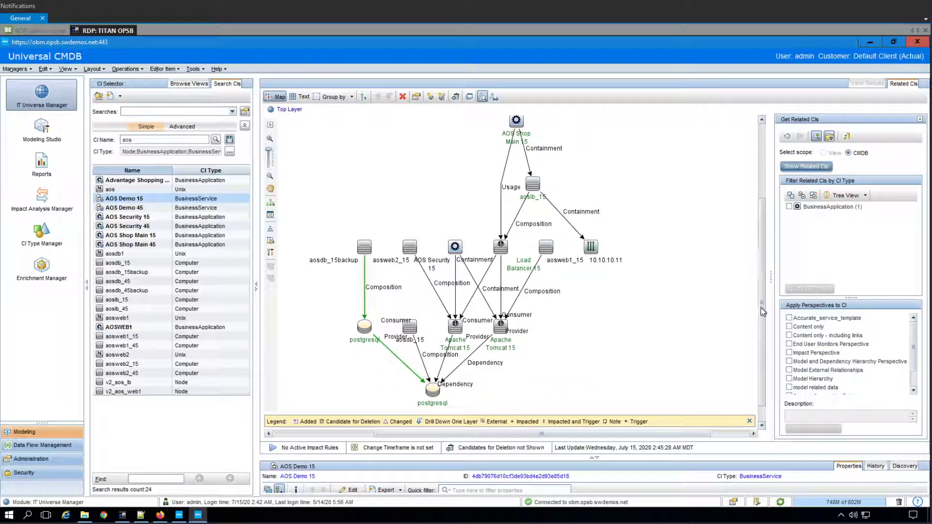
pyautogui.moveTo(764, 301)
pyautogui.mouseDown()
pyautogui.moveTo(761, 260)
pyautogui.moveTo(764, 292)
pyautogui.mouseUp()
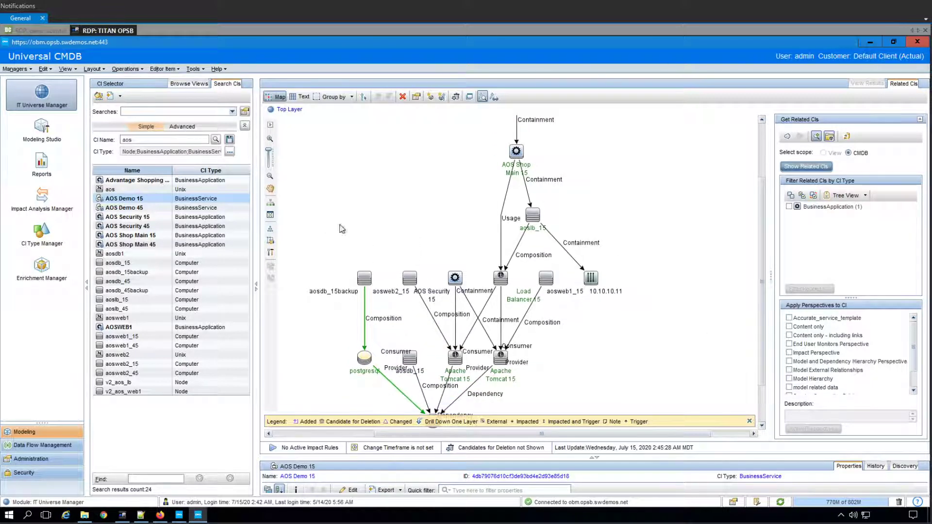
pyautogui.moveTo(762, 331); pyautogui.dragTo(756, 252)
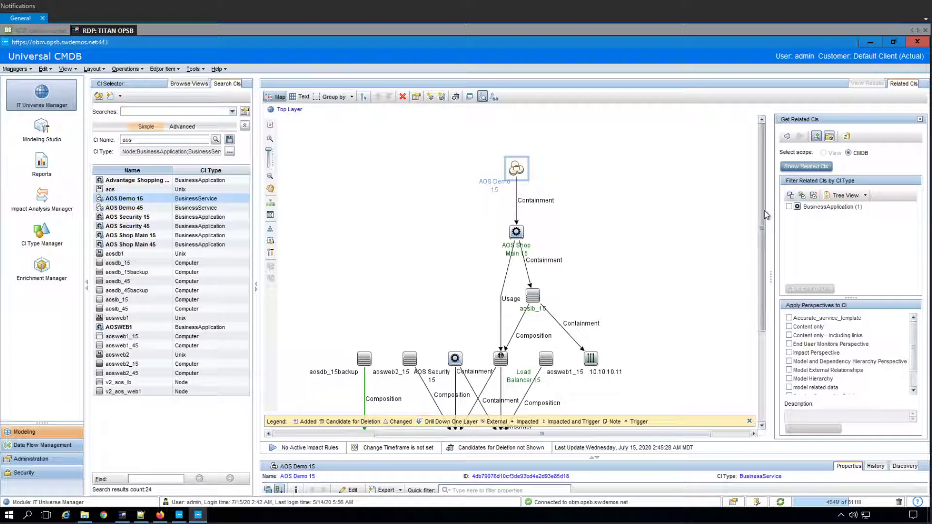
pyautogui.scroll(-1, 765, 211)
pyautogui.scroll(1, 761, 178)
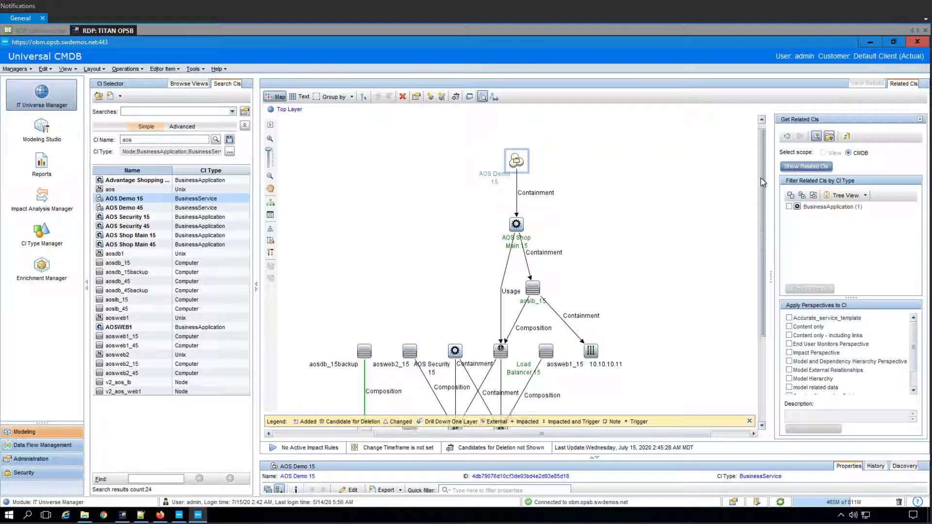
pyautogui.scroll(1, 761, 177)
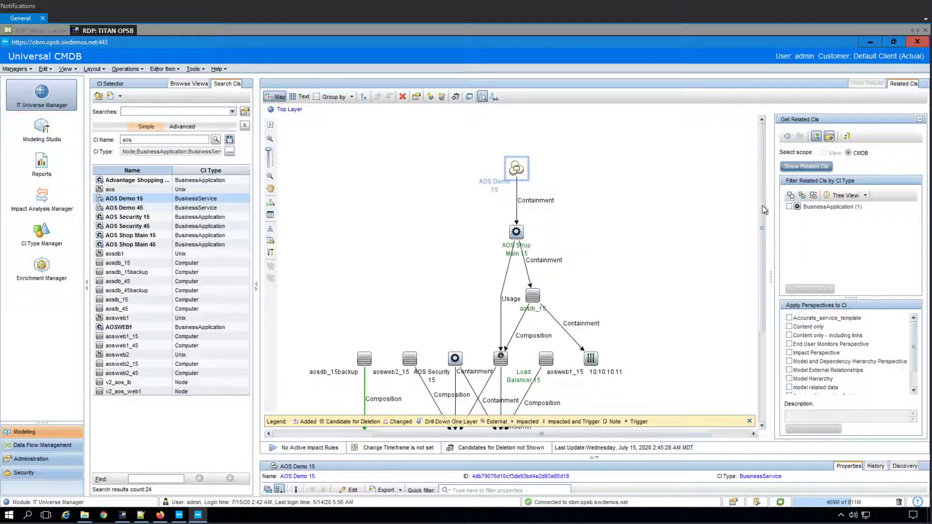
pyautogui.scroll(-2, 759, 264)
pyautogui.scroll(-1, 760, 263)
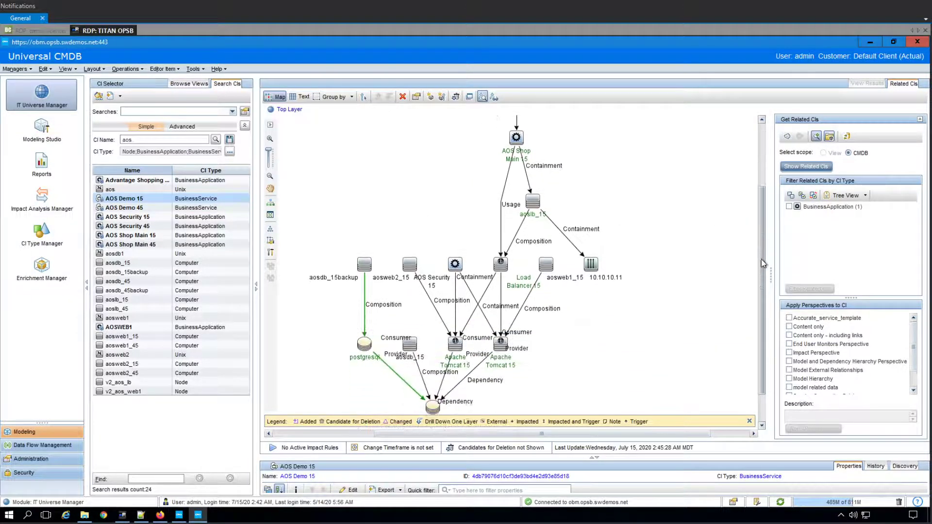
pyautogui.scroll(3, 764, 192)
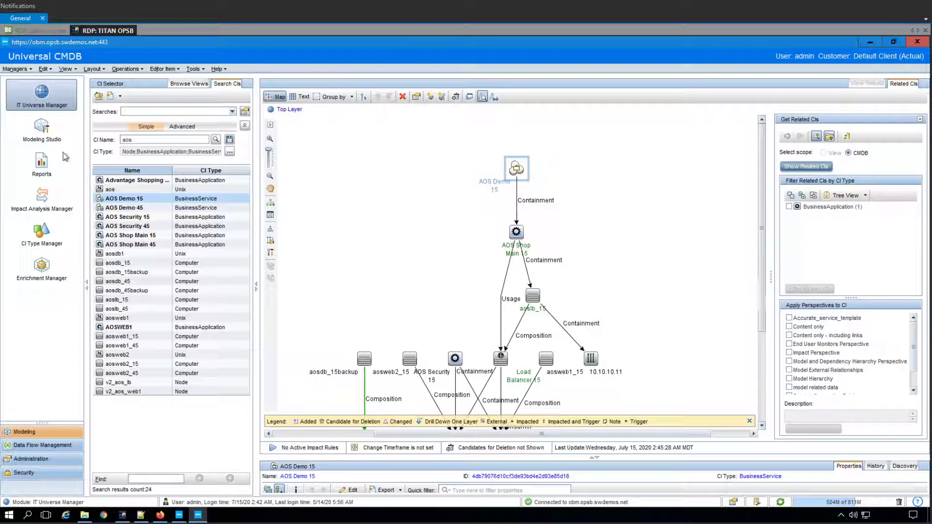
# - In Modeling Studio, create pattern view New_View_1 based on a new query
pyautogui.click(44, 136)
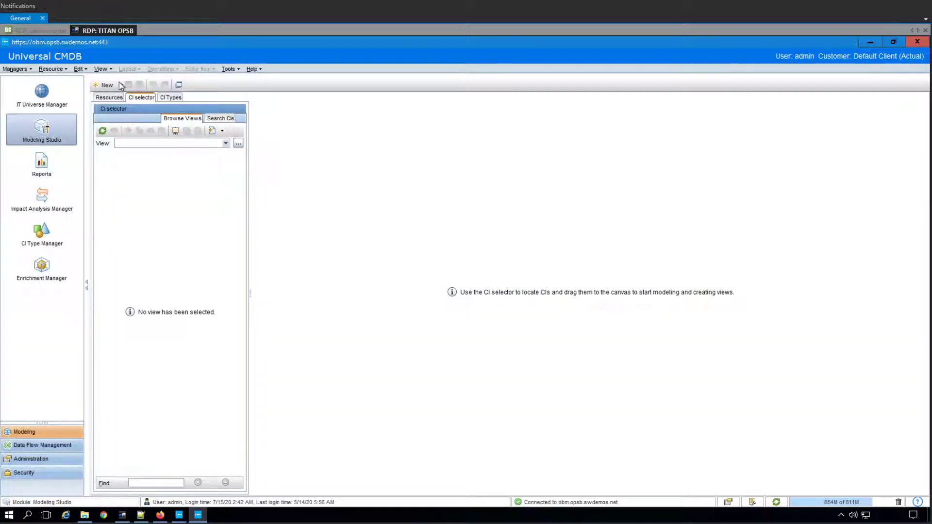
pyautogui.click(119, 85)
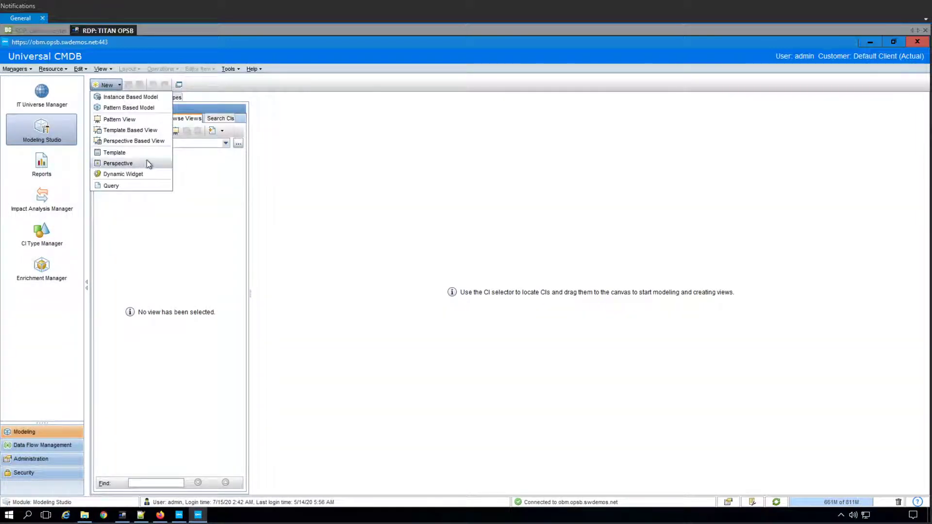
pyautogui.click(145, 120)
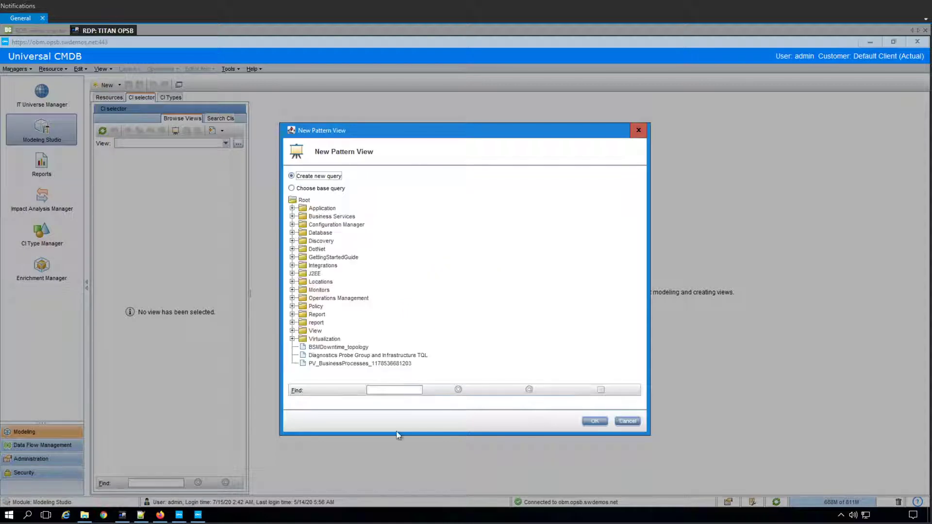
pyautogui.click(595, 421)
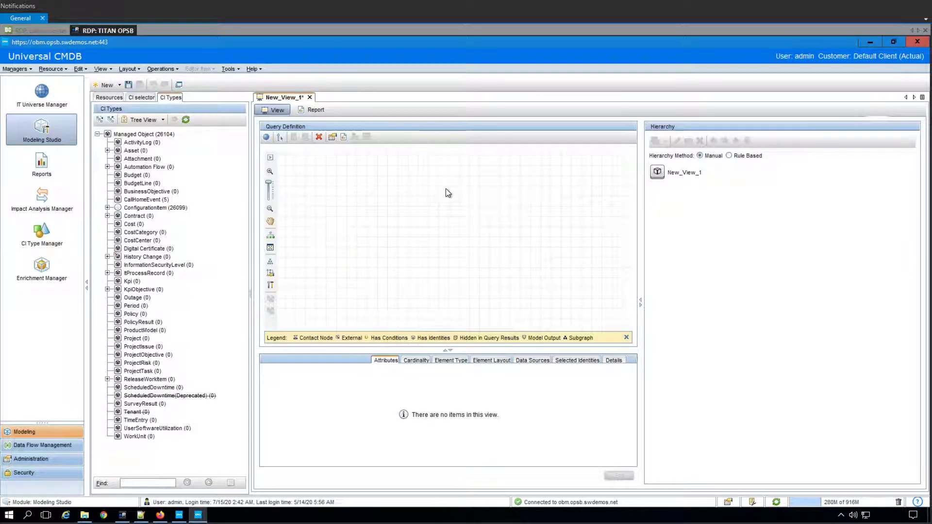
# - Place a BusinessService node from ConfigurationItem > BusinessElement > Service on the query canvas and preview its three results
pyautogui.moveTo(464, 349); pyautogui.dragTo(462, 426)
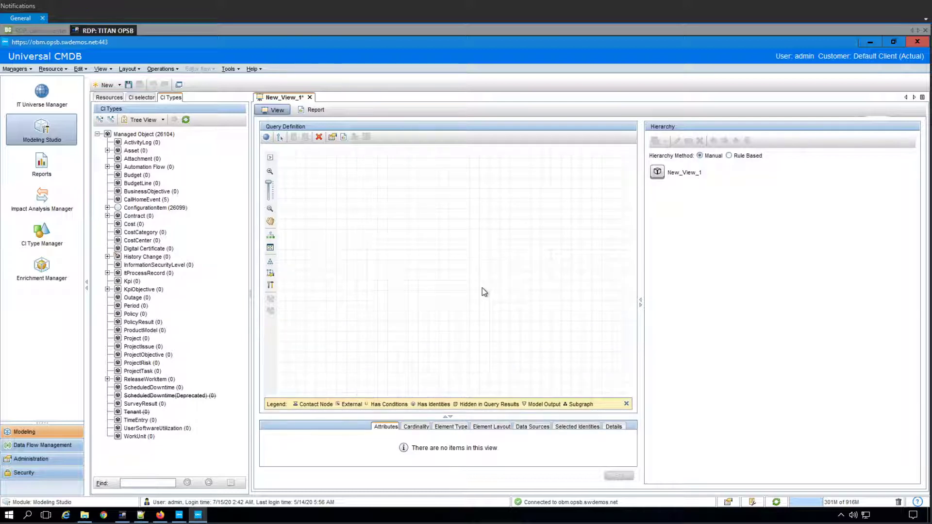
pyautogui.moveTo(641, 278); pyautogui.dragTo(726, 284)
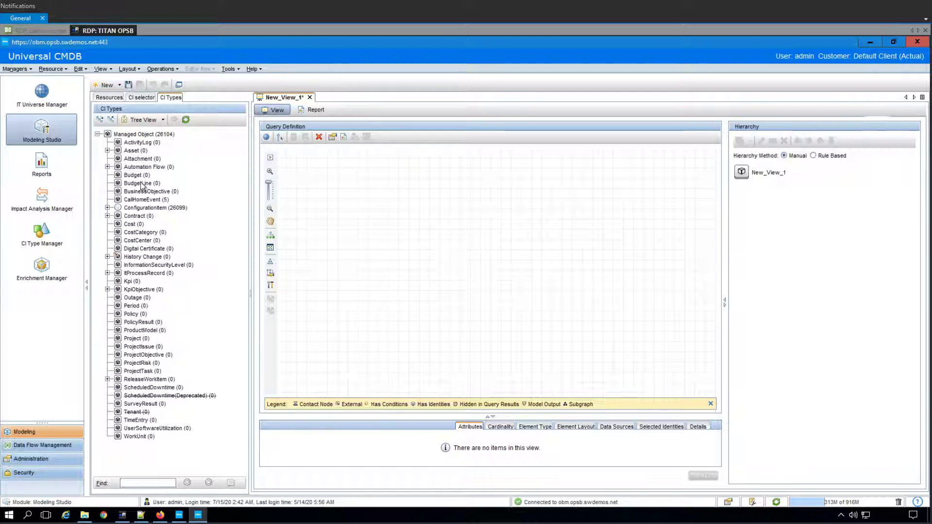
pyautogui.click(107, 208)
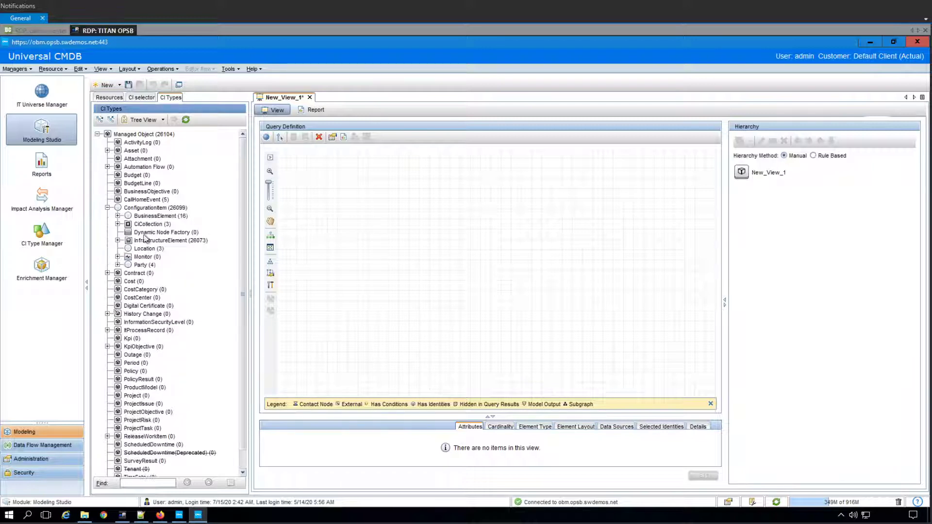
pyautogui.click(117, 216)
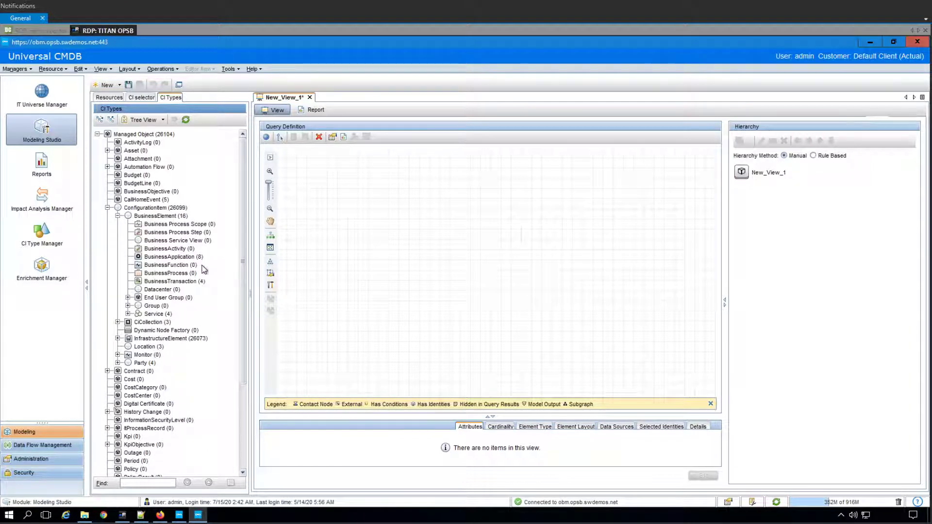
pyautogui.click(128, 314)
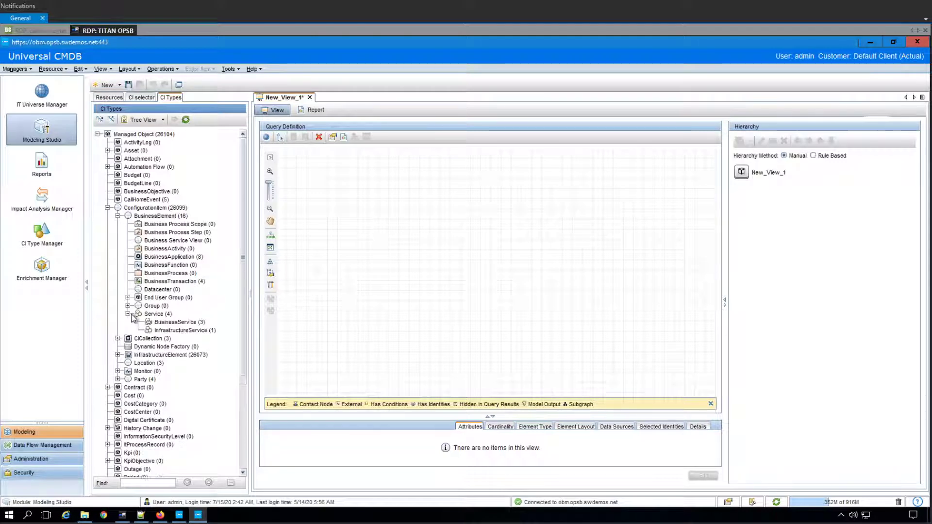
pyautogui.click(187, 323)
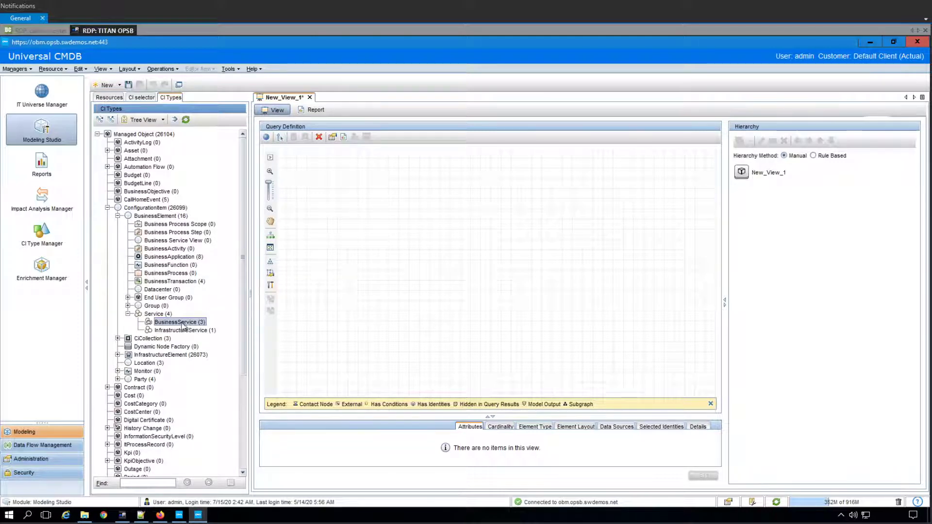
pyautogui.moveTo(394, 228); pyautogui.dragTo(458, 219)
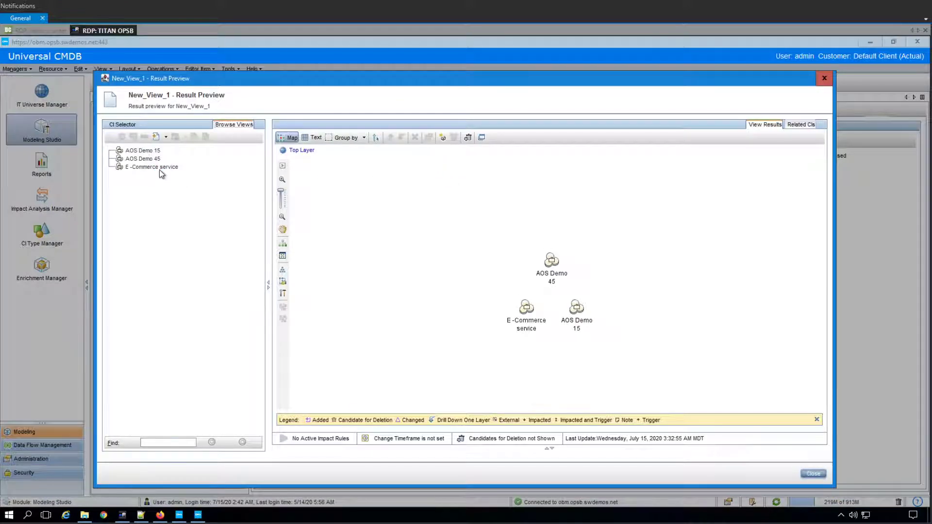
pyautogui.click(824, 78)
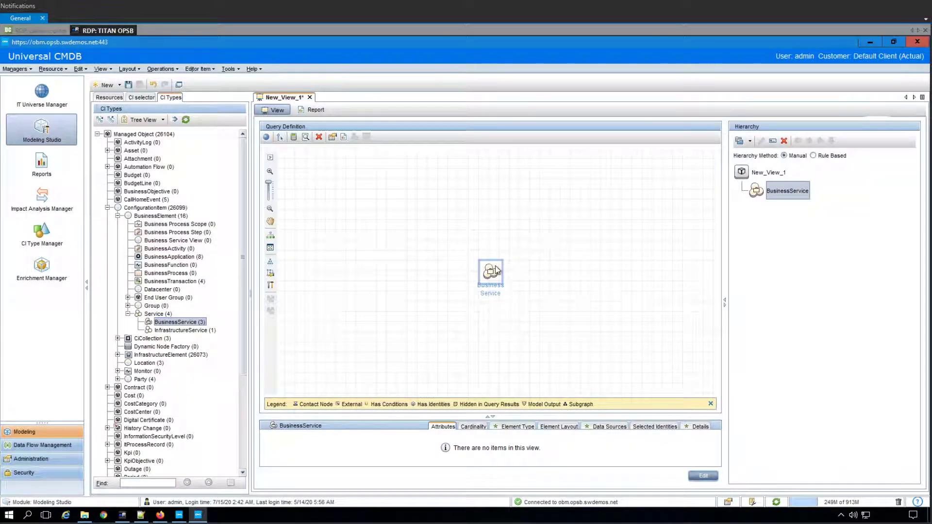
# - From BusinessService, start the related-node wizard and choose BusinessApplication, listing only types with instances
pyautogui.rightClick(497, 271)
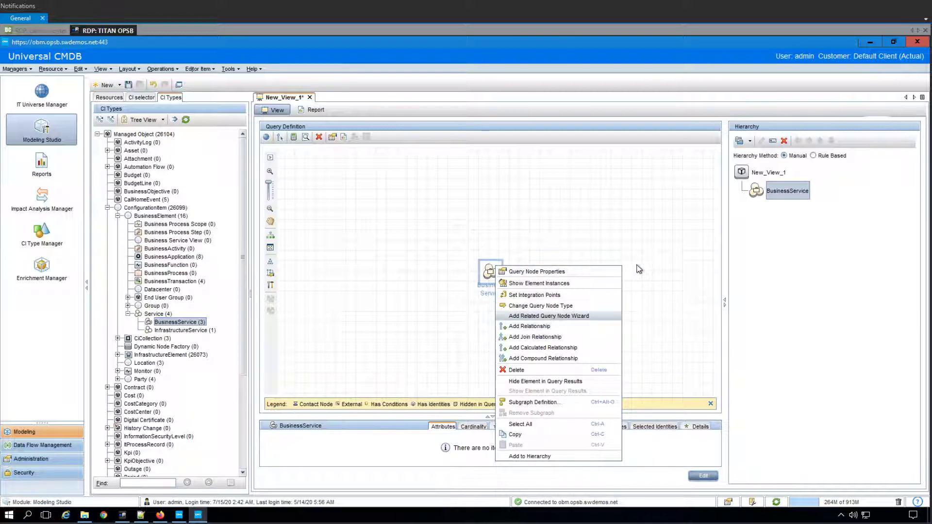
pyautogui.click(559, 318)
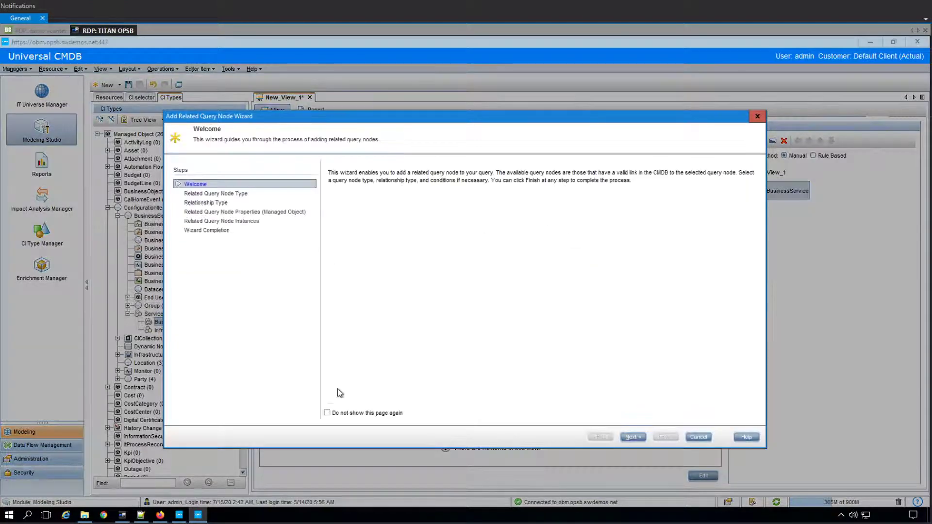
pyautogui.click(327, 412)
pyautogui.click(634, 437)
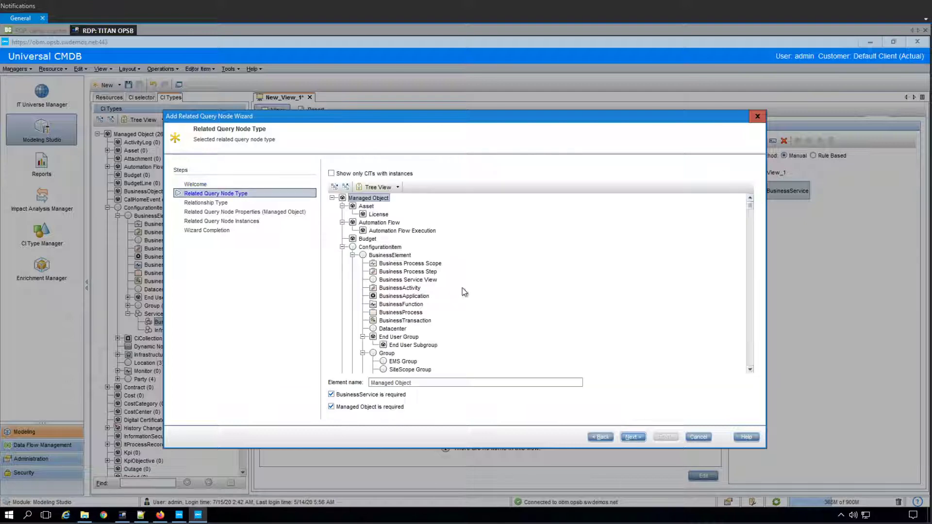
pyautogui.click(349, 175)
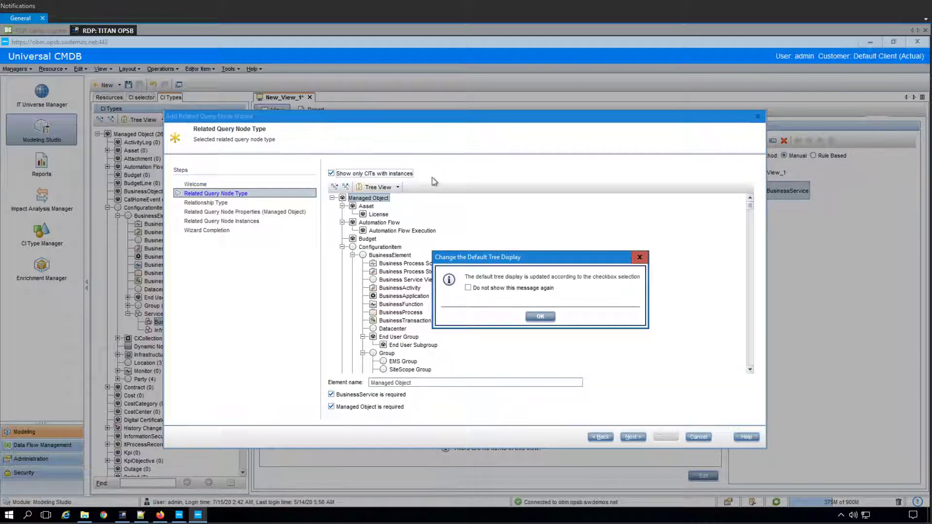
pyautogui.click(513, 290)
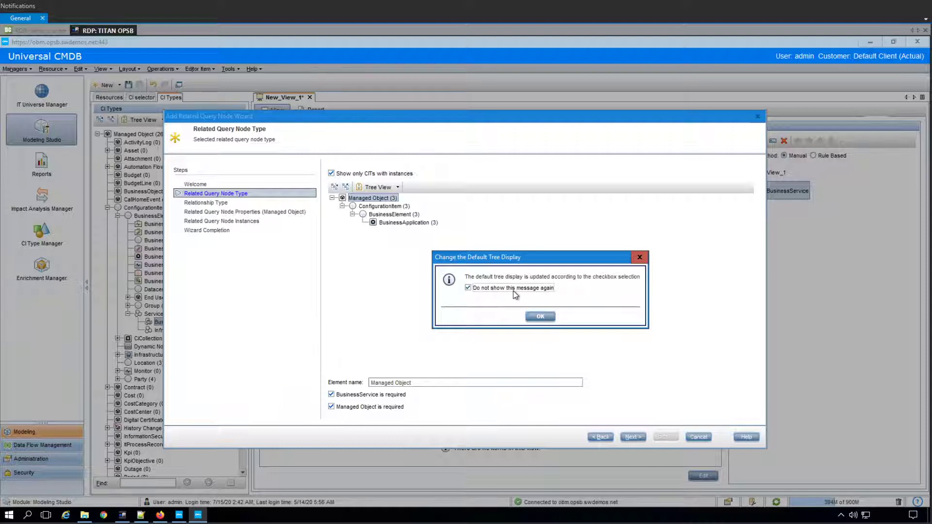
pyautogui.click(551, 315)
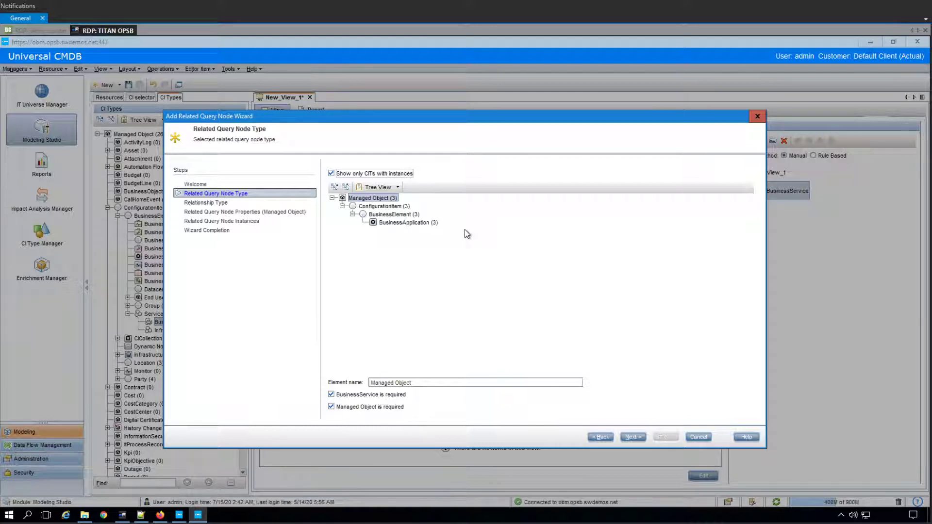
pyautogui.click(364, 173)
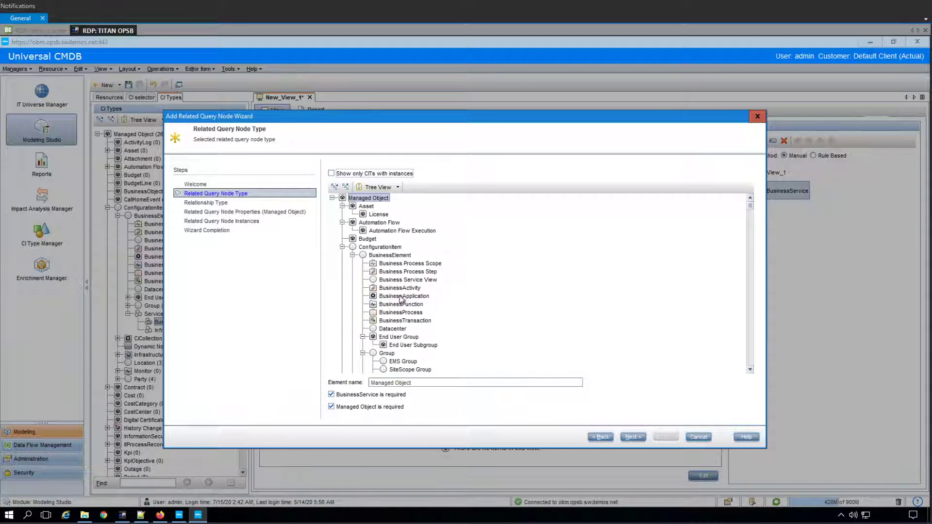
pyautogui.click(358, 174)
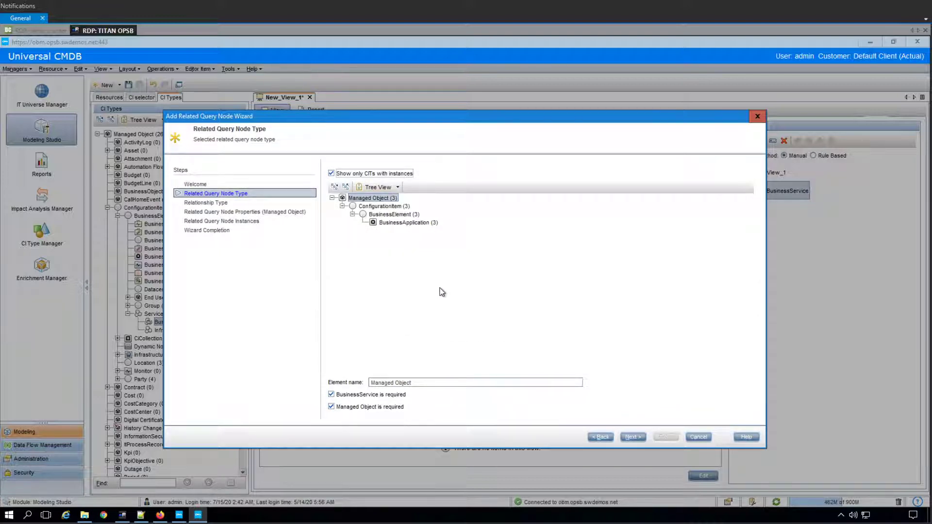
pyautogui.click(416, 223)
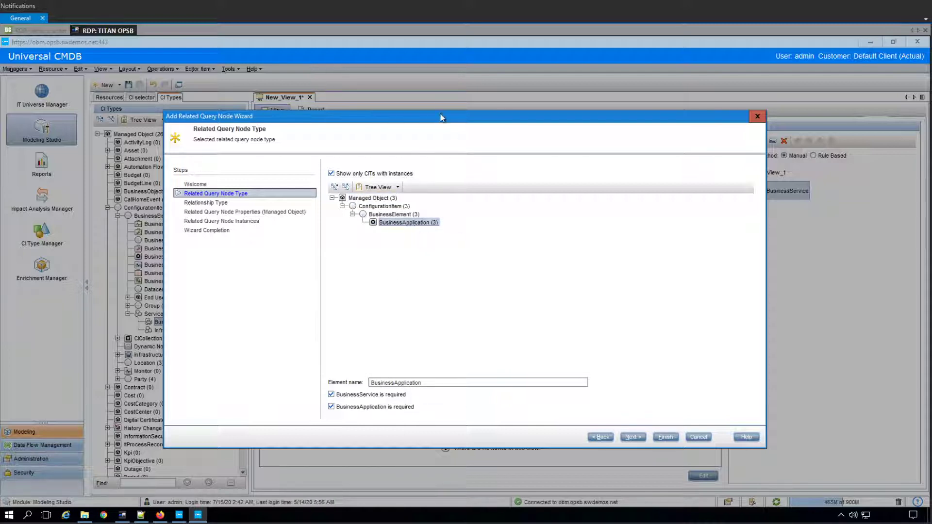
# - Pick Containment as the relationship, showing only relationships with instances, and continue to node properties
pyautogui.click(632, 436)
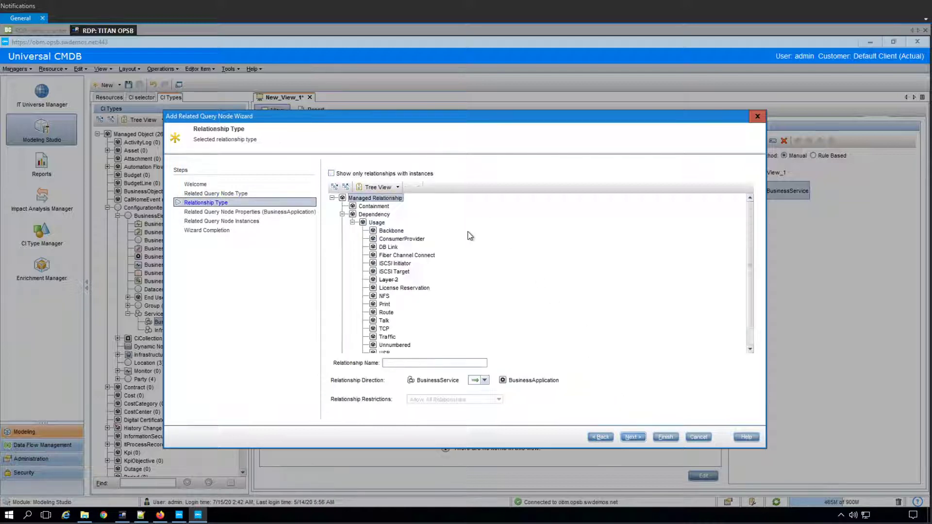
pyautogui.click(369, 208)
pyautogui.click(359, 174)
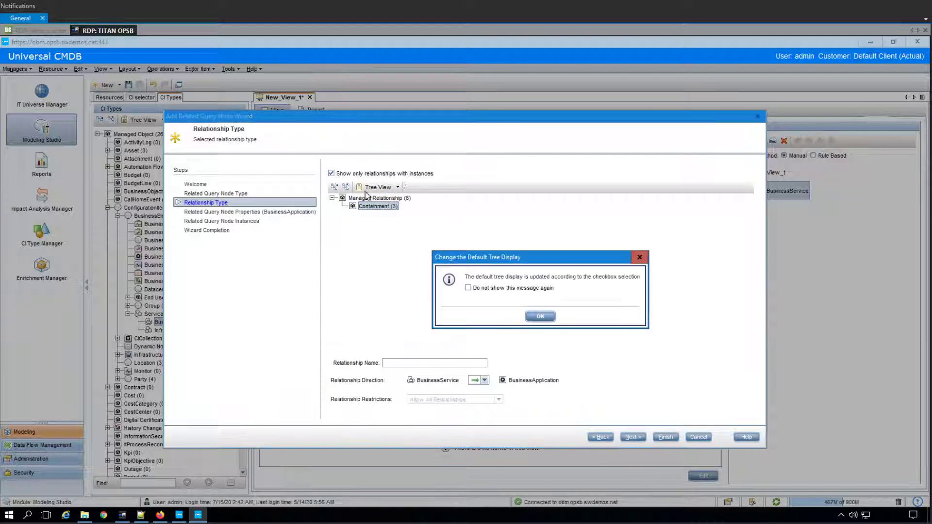
pyautogui.click(542, 318)
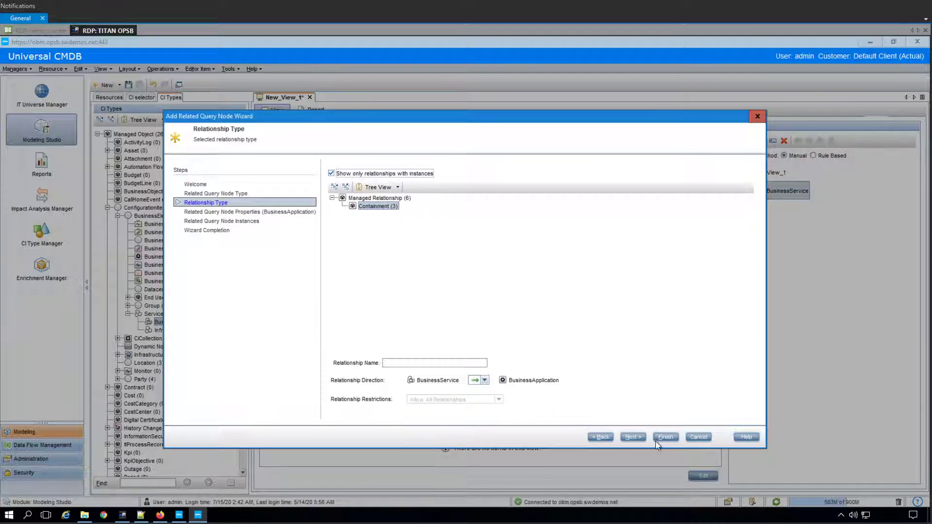
pyautogui.click(633, 437)
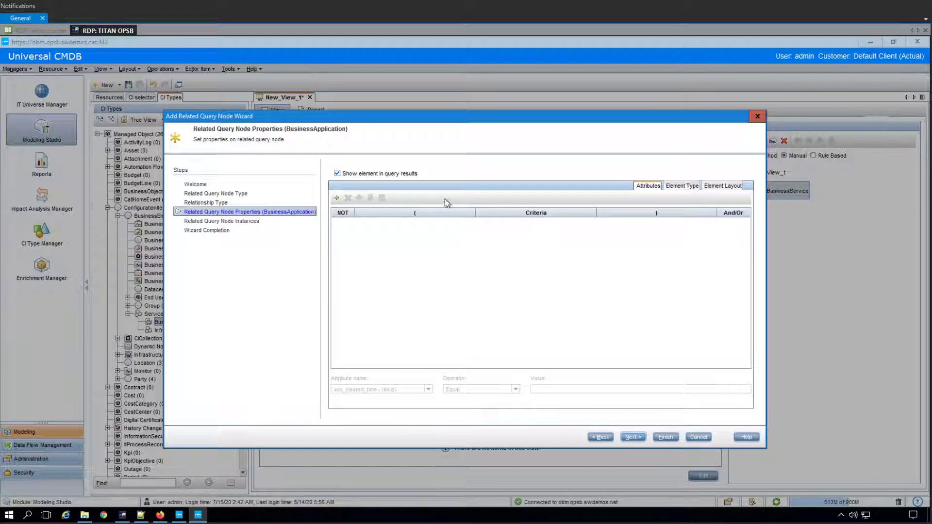
# - Finish adding BusinessApplication and move the Business Service node above it in the diagram
pyautogui.click(671, 440)
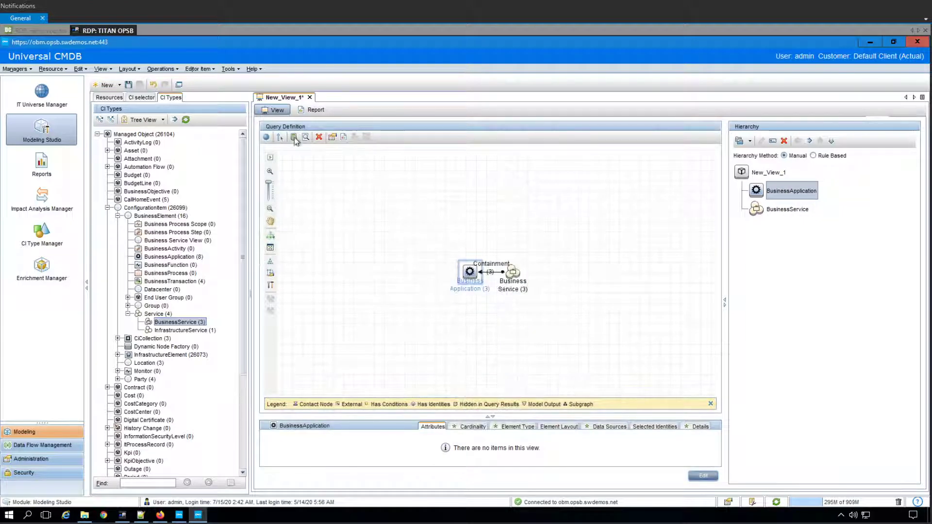
pyautogui.click(518, 282)
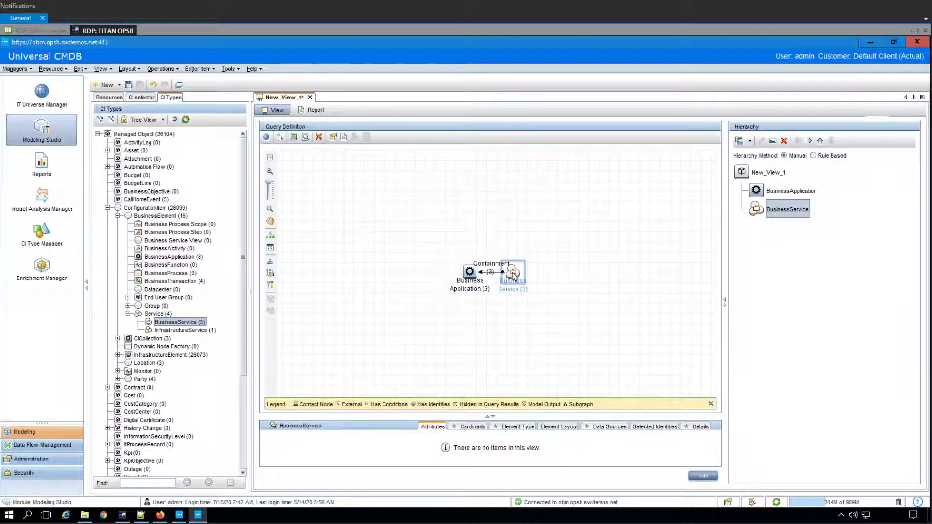
pyautogui.moveTo(514, 274); pyautogui.dragTo(466, 211)
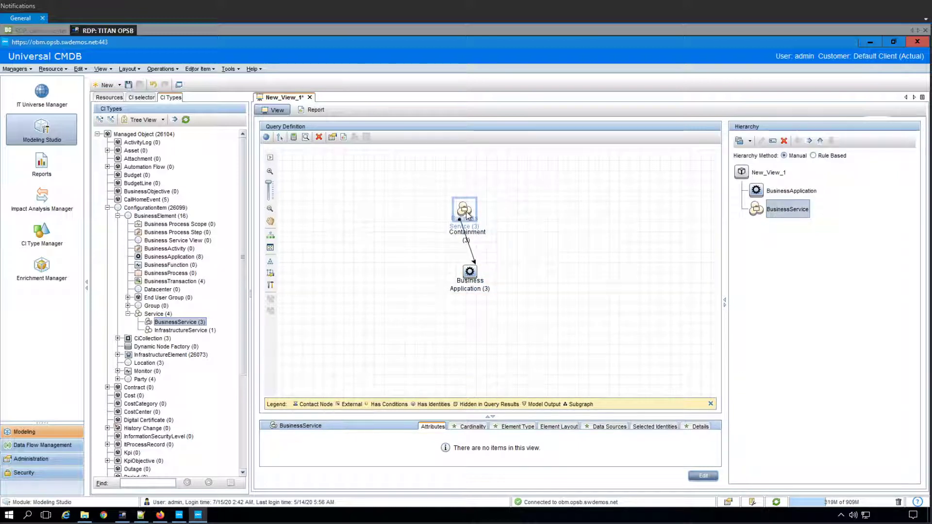
pyautogui.click(113, 88)
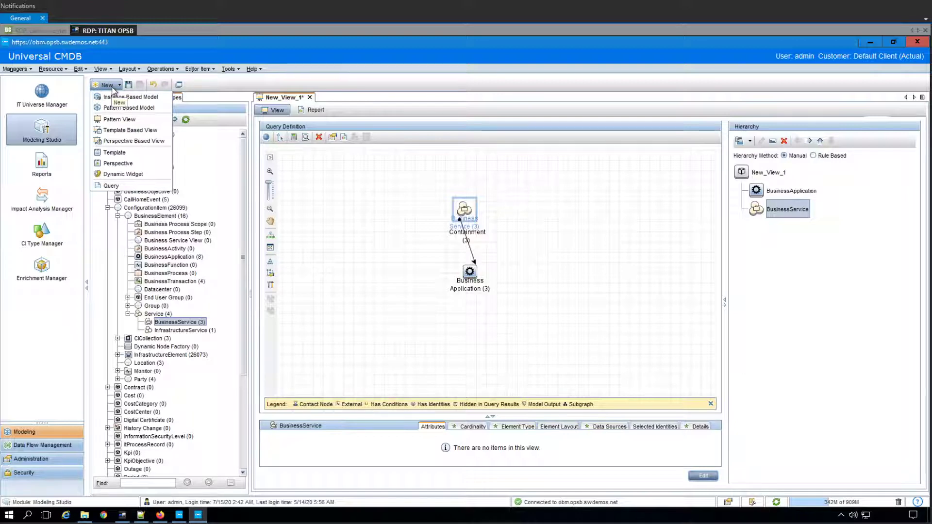
# - Save the pattern view under the name 'AOS Shop Demo Master'
pyautogui.click(128, 84)
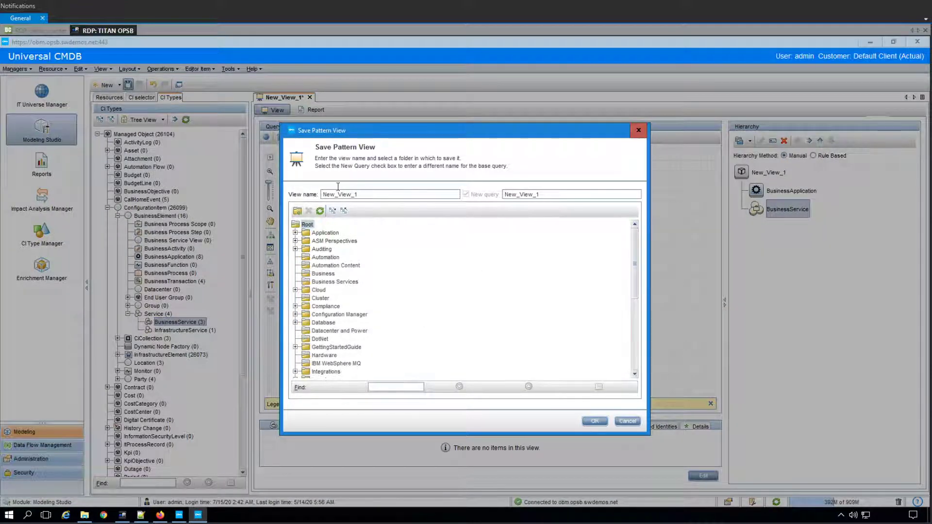
pyautogui.hotkey('ctrl', 'a')
pyautogui.write('A')
pyautogui.write('OS Shop D')
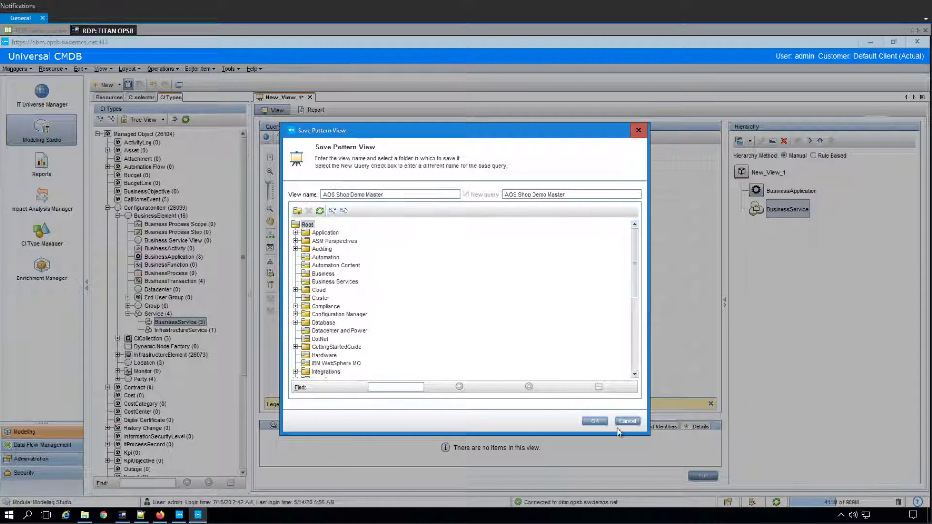
pyautogui.press('Return')
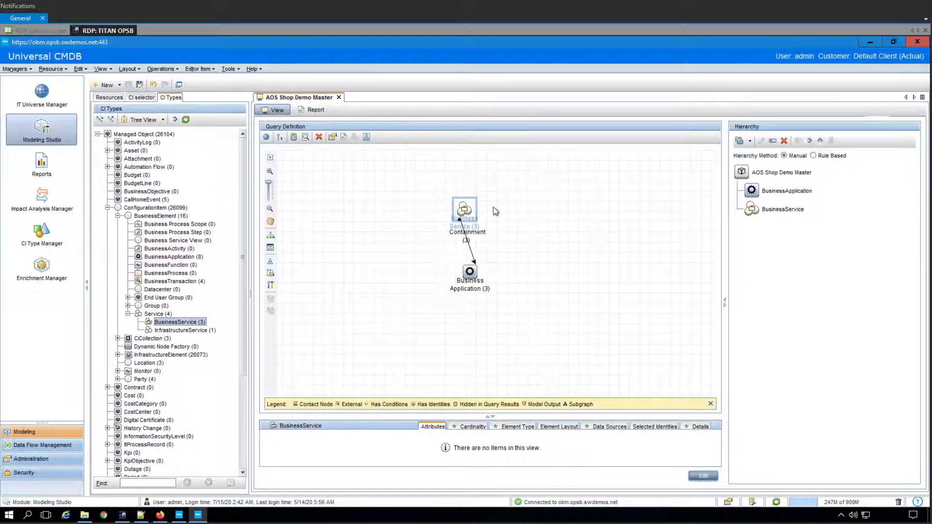
# - Start the Add Related Query Node Wizard from the BusinessApplication node
pyautogui.click(475, 275)
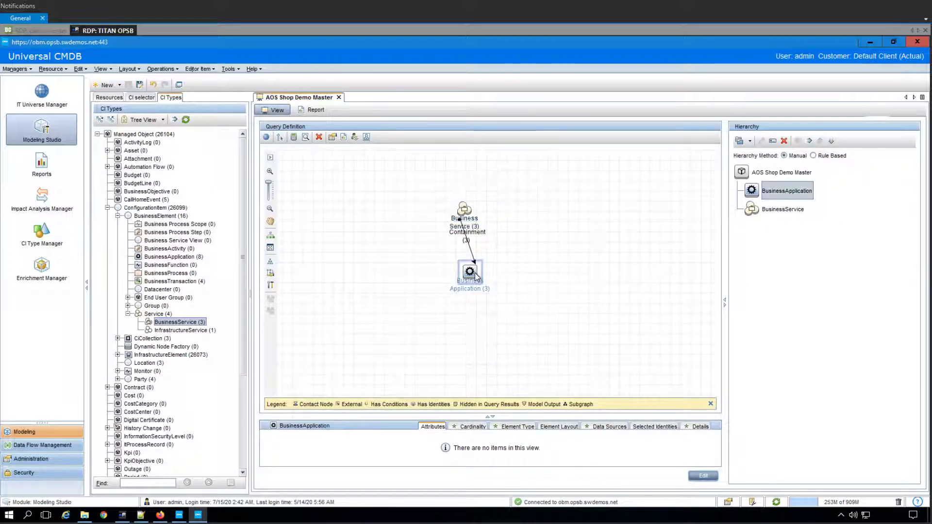
pyautogui.rightClick(475, 274)
pyautogui.click(534, 321)
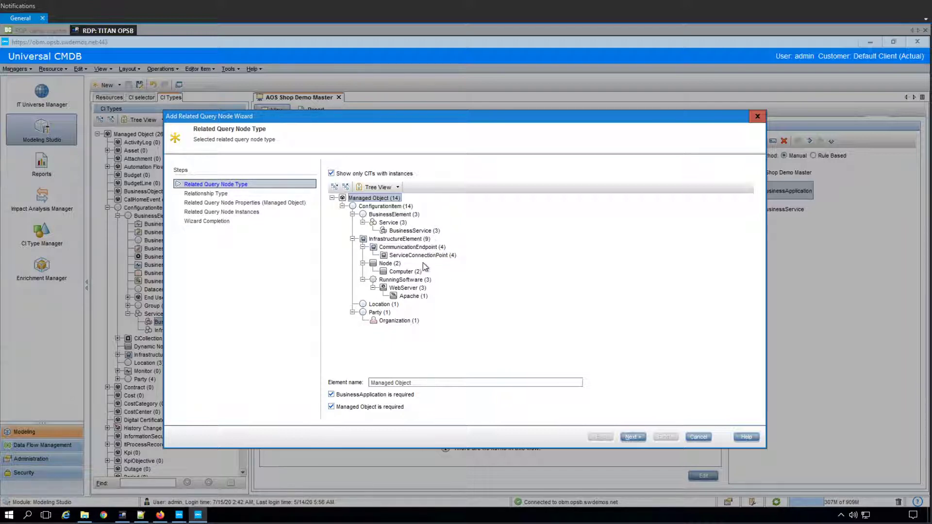
# - Choose Apache as the related node type and ConsumerProvider as the relationship, then finish
pyautogui.click(413, 271)
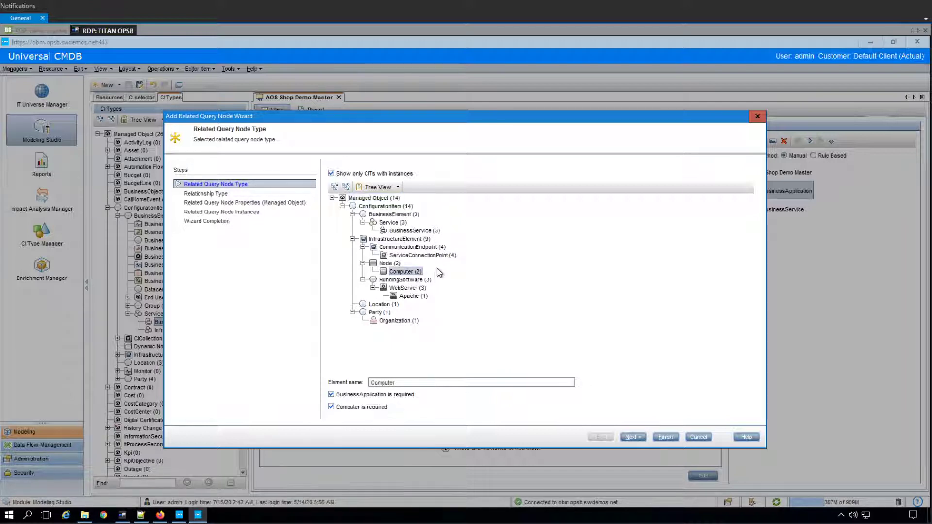
pyautogui.click(410, 297)
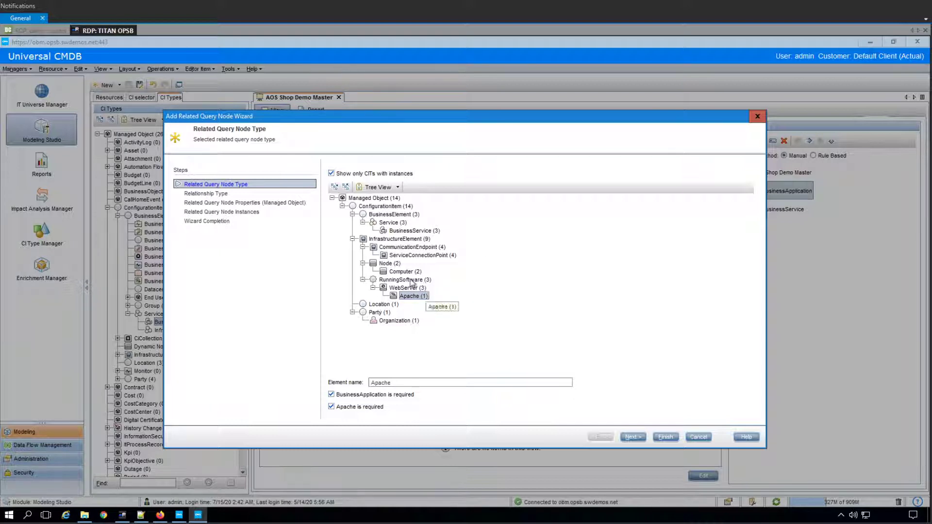
pyautogui.click(633, 437)
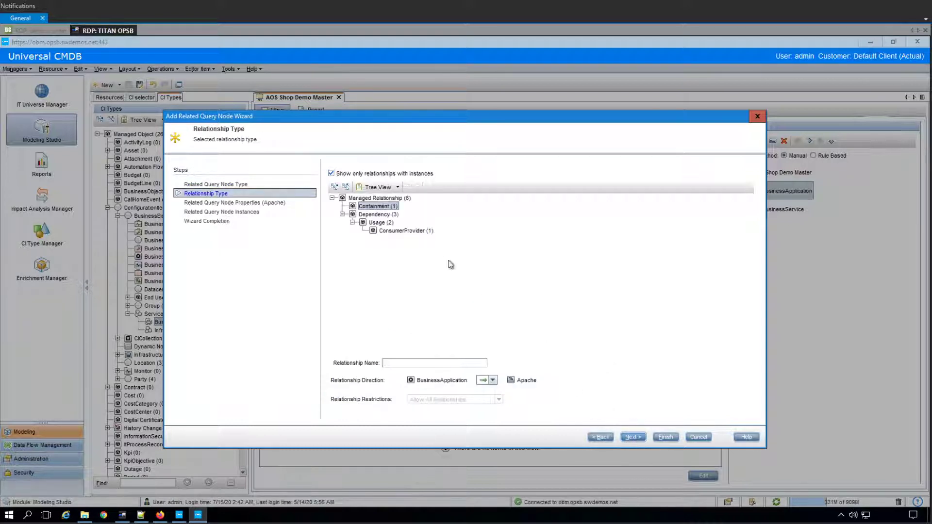
pyautogui.click(408, 231)
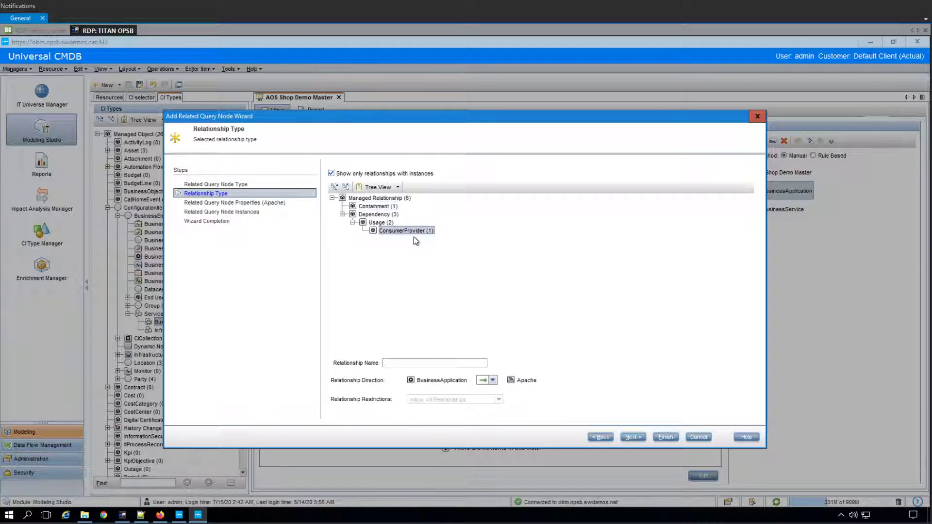
pyautogui.click(634, 437)
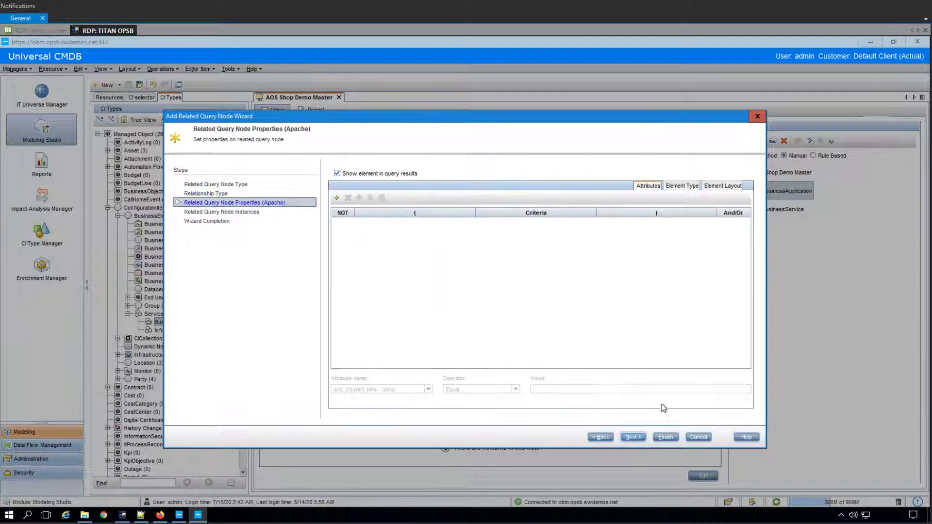
pyautogui.click(667, 437)
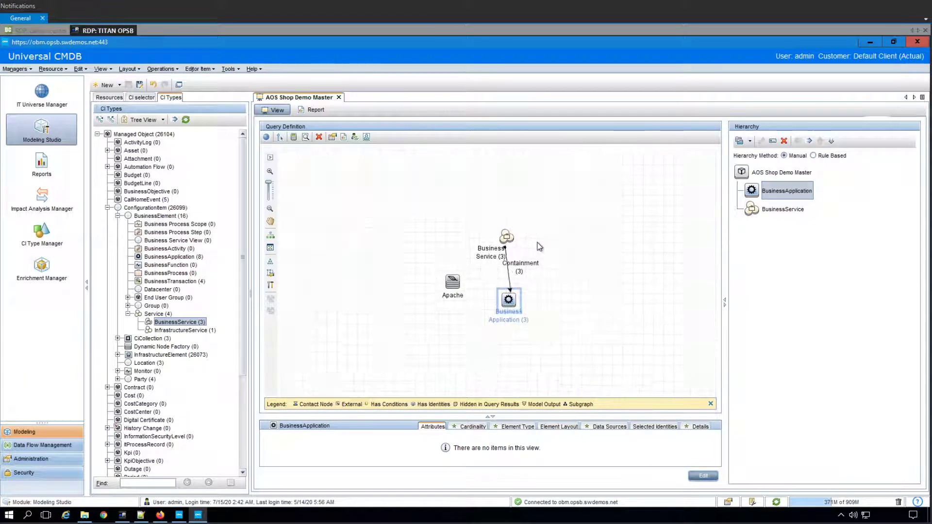
# - Calculate the query result count, then browse CI types in a related-node wizard from Apache
pyautogui.click(305, 138)
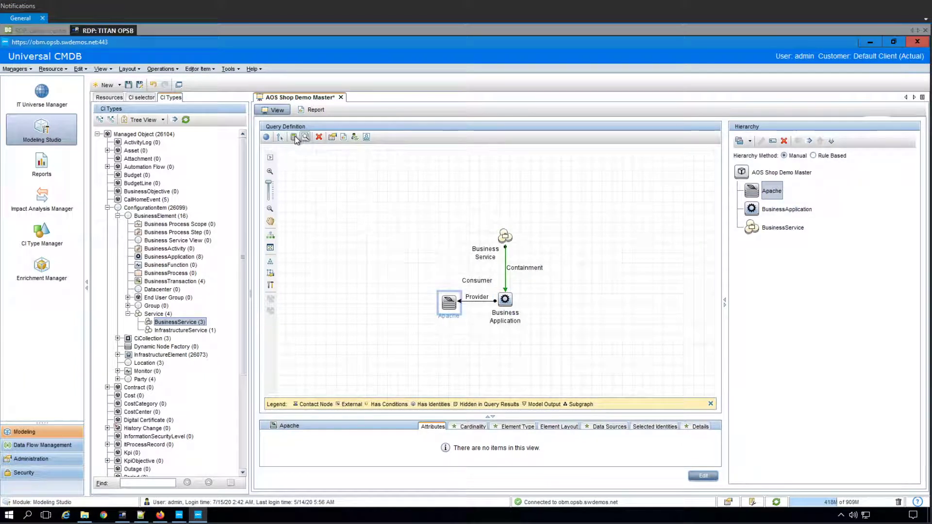
pyautogui.rightClick(442, 306)
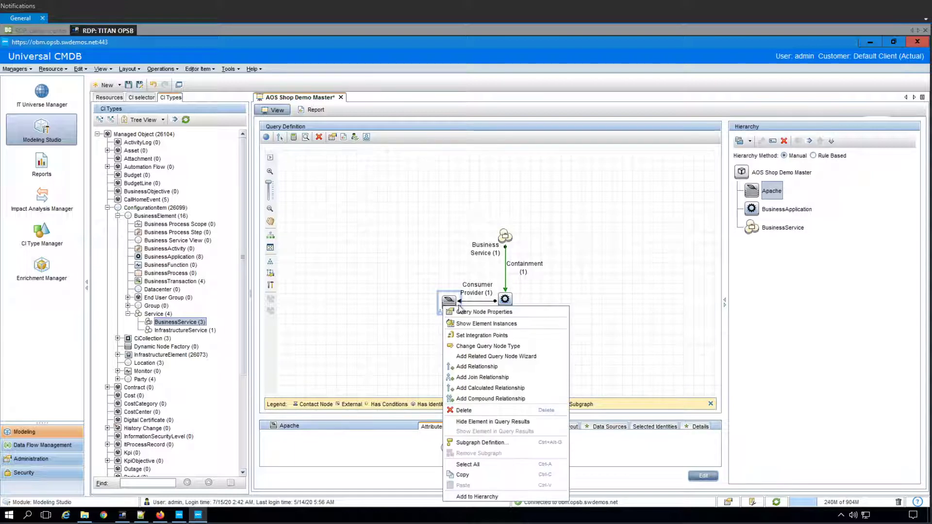
pyautogui.click(507, 358)
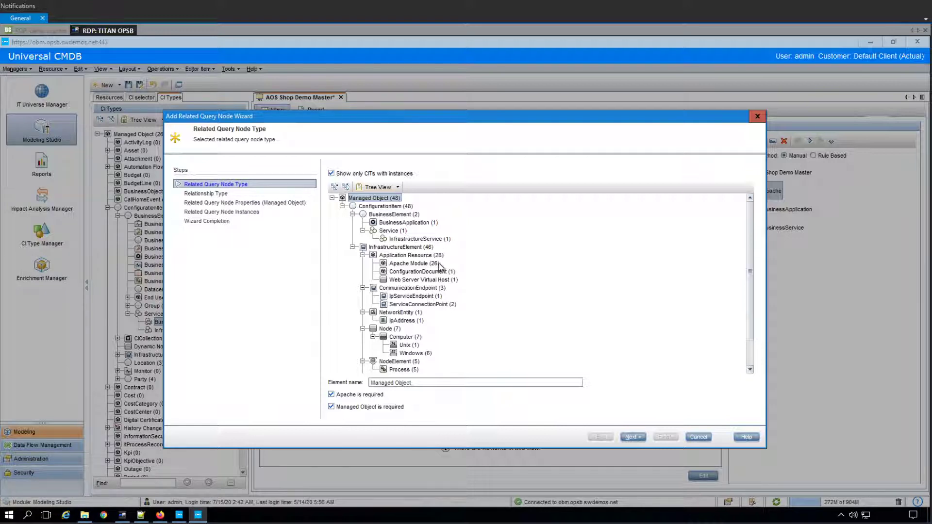
pyautogui.scroll(-2, 447, 337)
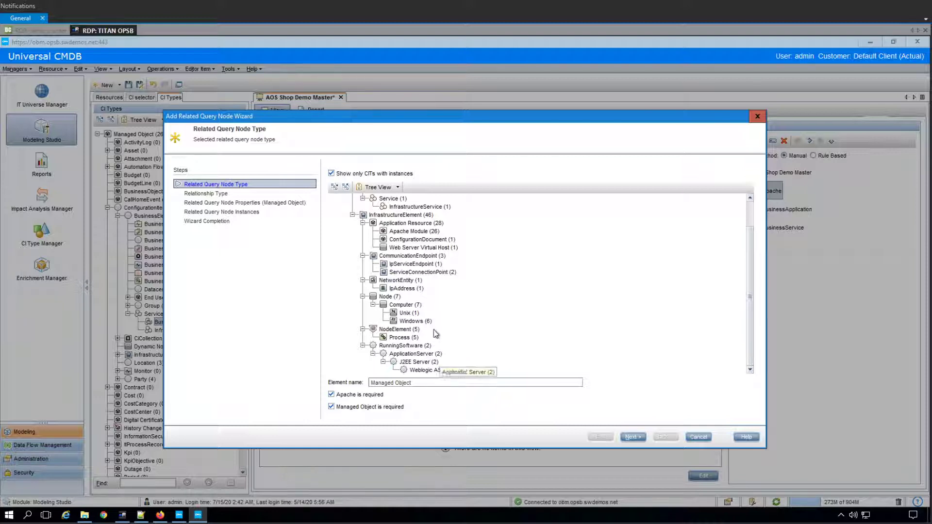
pyautogui.scroll(2, 434, 319)
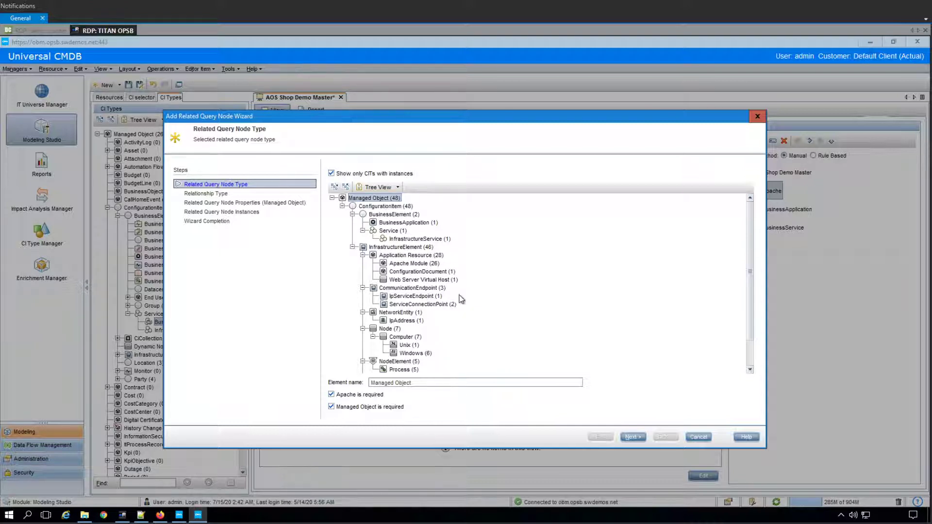
pyautogui.scroll(-2, 457, 292)
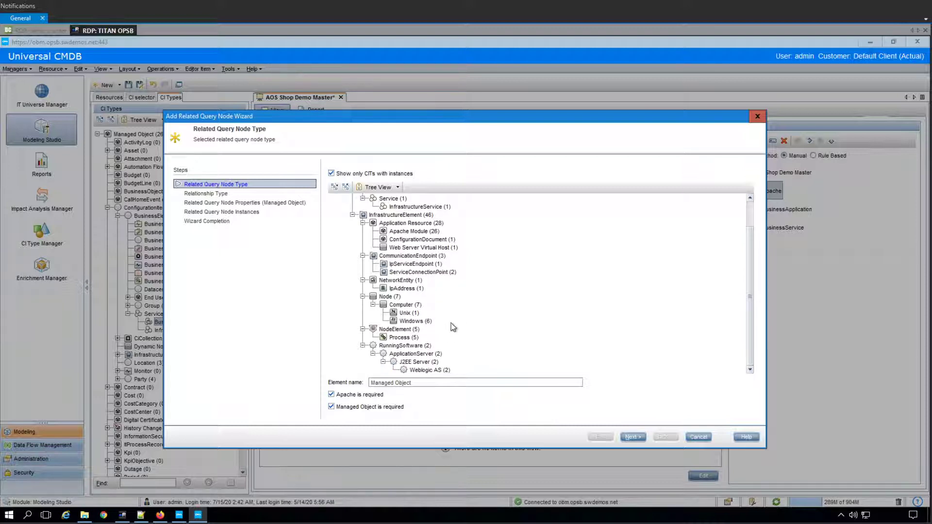
pyautogui.scroll(2, 452, 327)
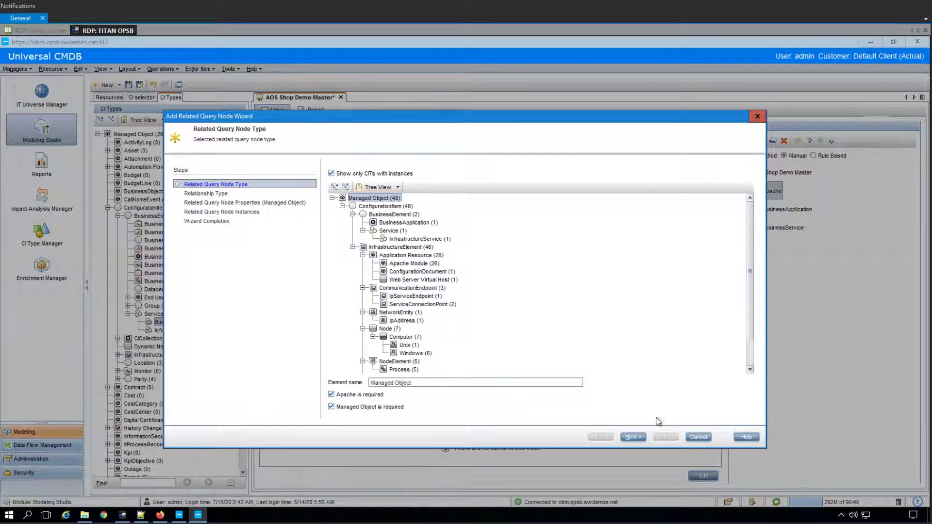
# - Cancel the wizard, preview the results and inspect CIs related to apache_web_server before closing
pyautogui.click(699, 436)
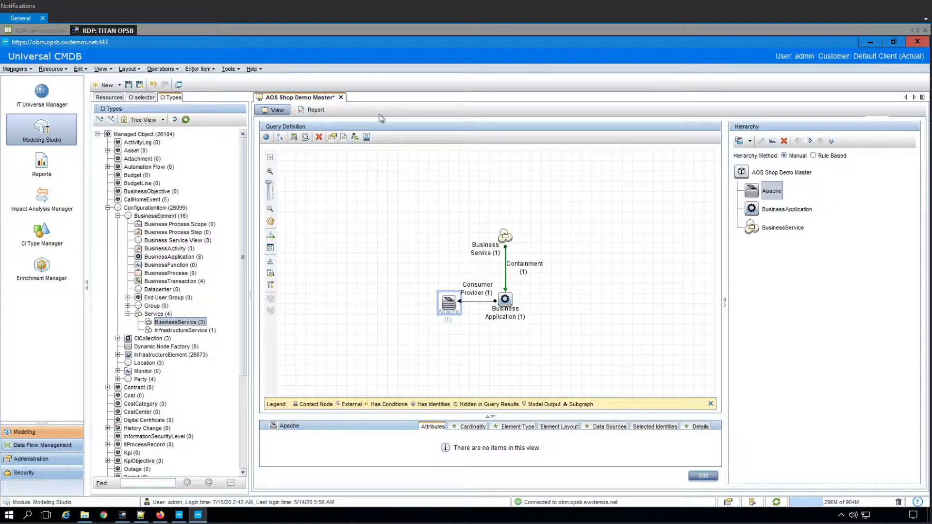
pyautogui.click(305, 138)
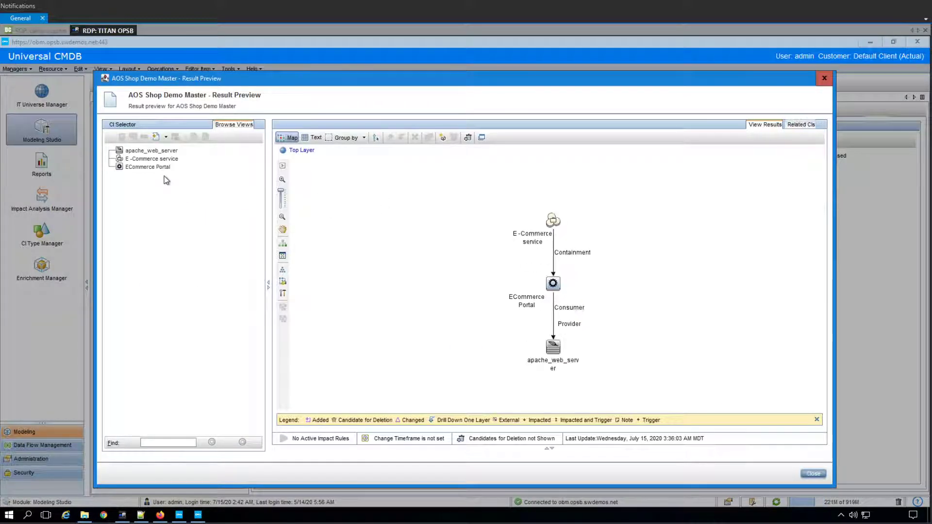
pyautogui.click(171, 152)
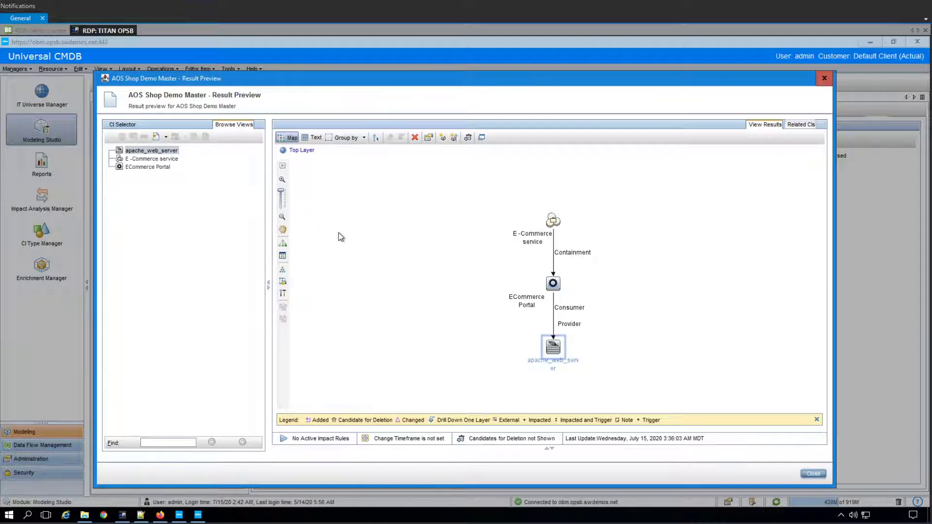
pyautogui.rightClick(162, 154)
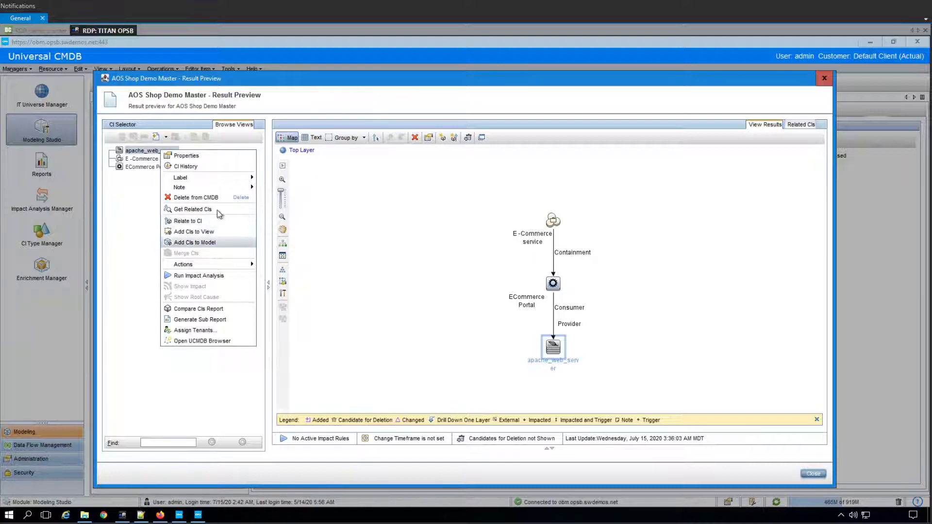
pyautogui.press('Return')
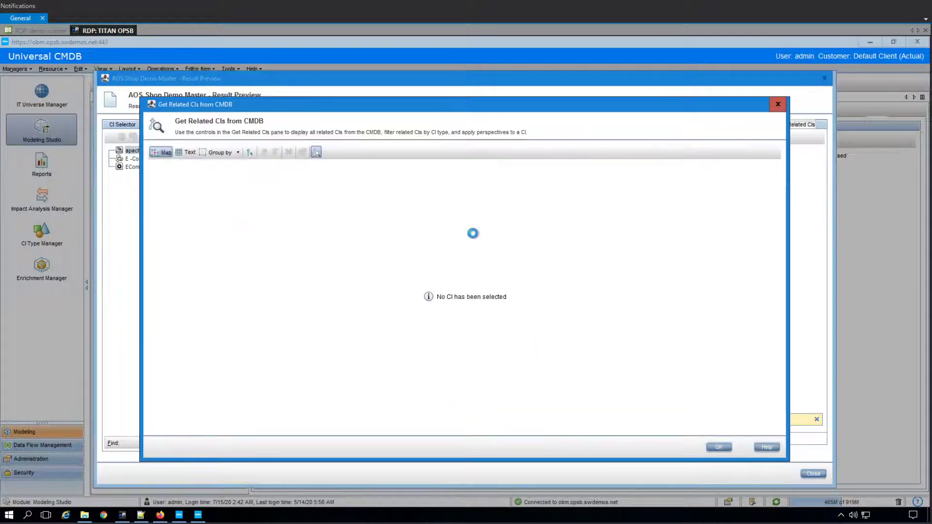
pyautogui.click(649, 214)
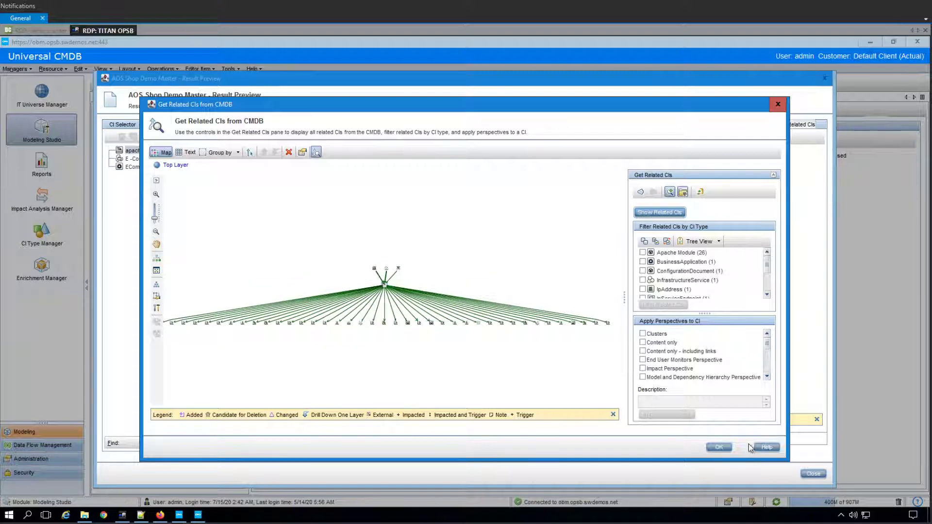
pyautogui.click(777, 104)
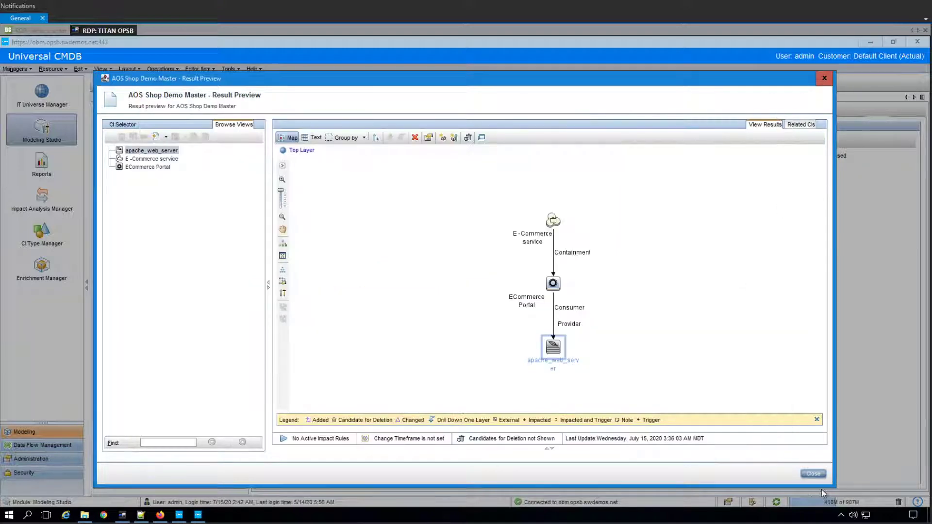
pyautogui.click(814, 473)
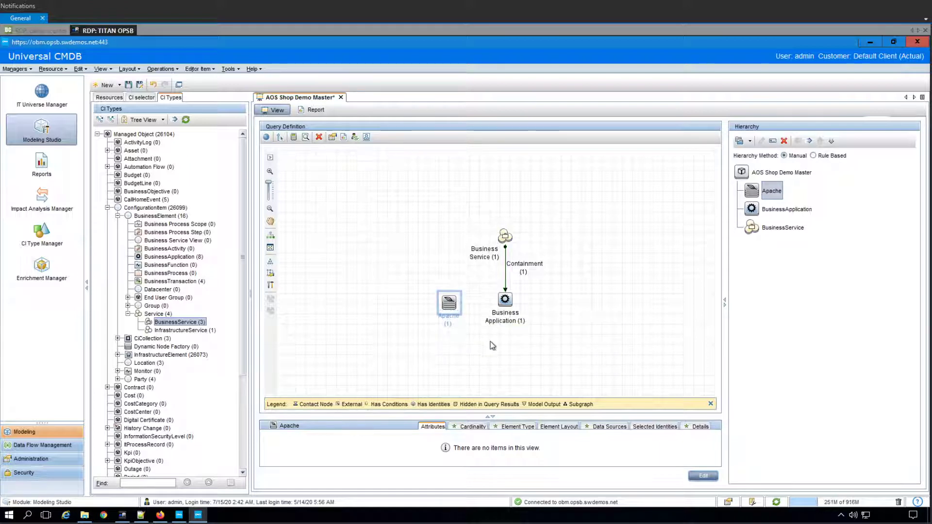
# - Add a WebServer node contained by Business Application, then preview the query results
pyautogui.rightClick(505, 300)
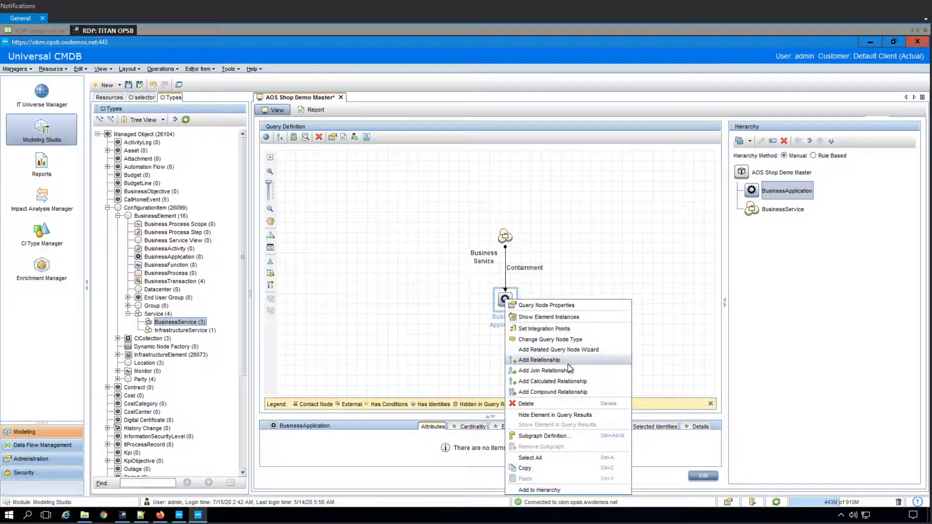
pyautogui.click(558, 350)
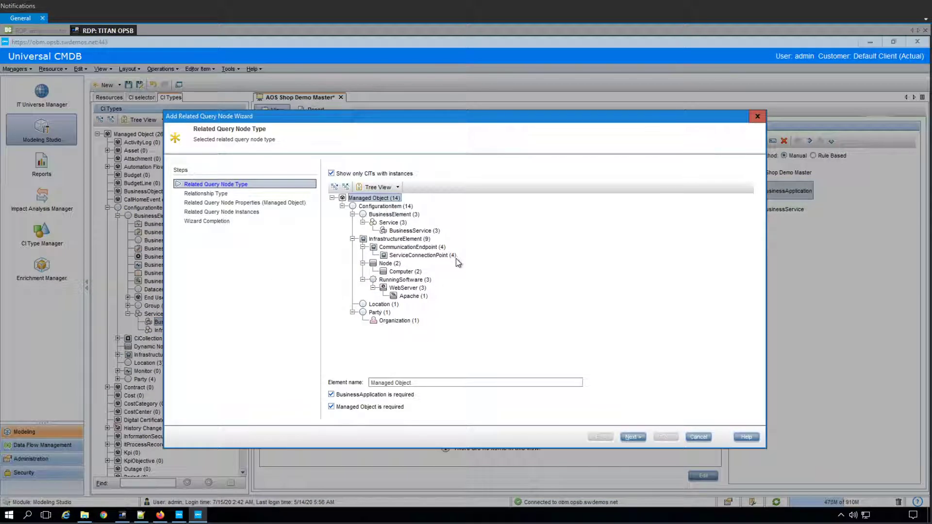
pyautogui.click(634, 437)
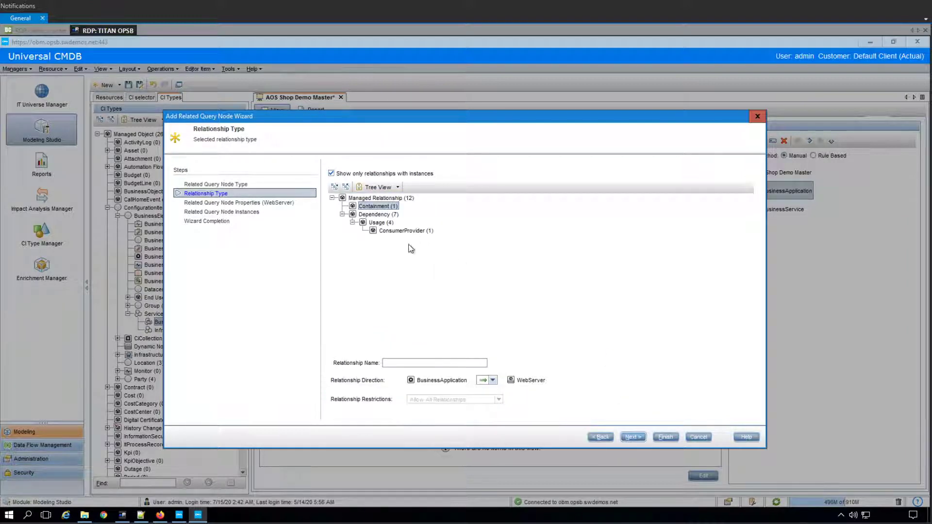
pyautogui.click(633, 437)
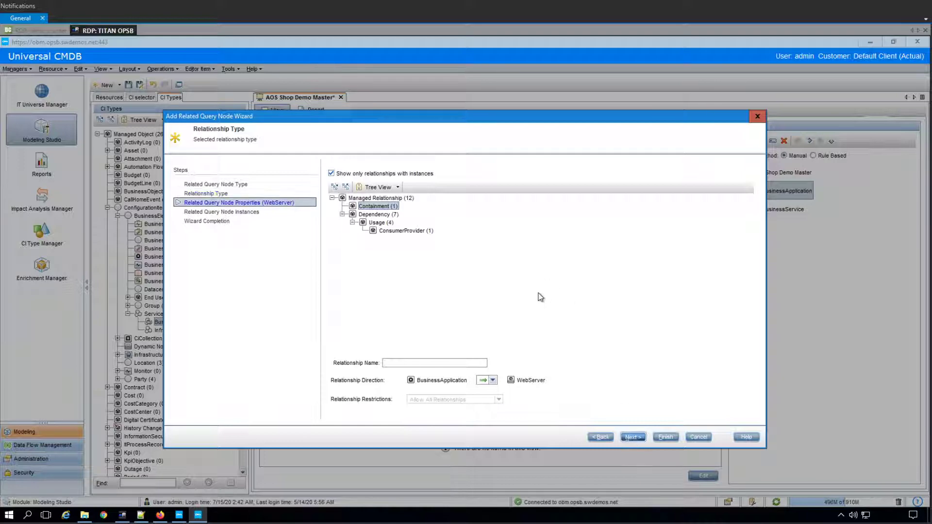
pyautogui.click(666, 437)
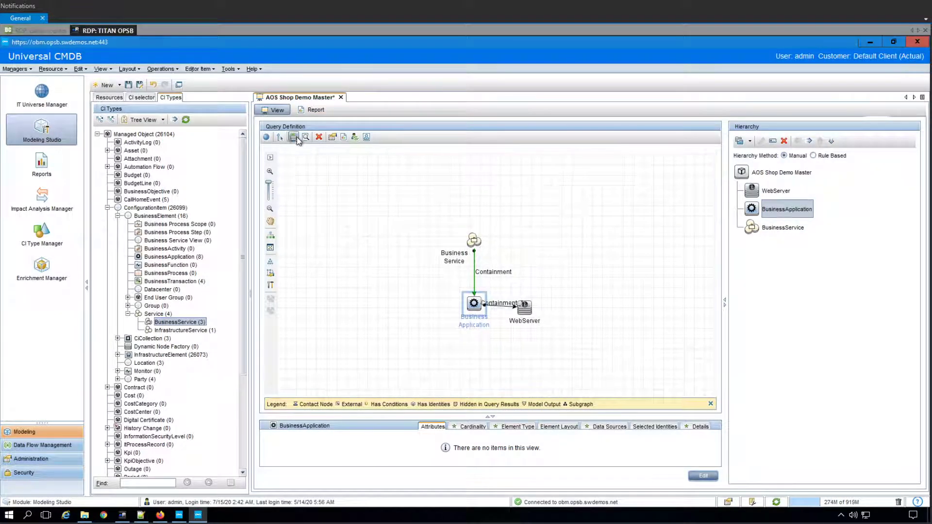
pyautogui.click(527, 308)
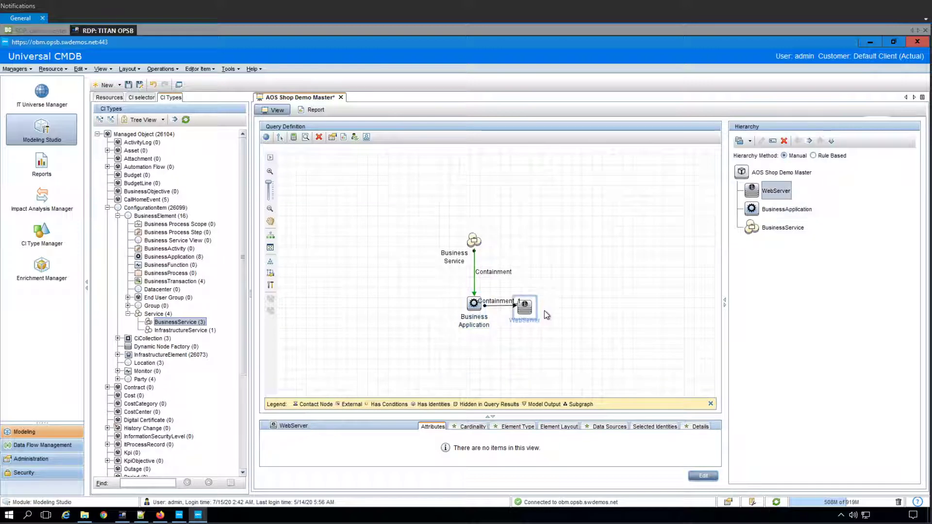
pyautogui.click(478, 317)
pyautogui.click(305, 137)
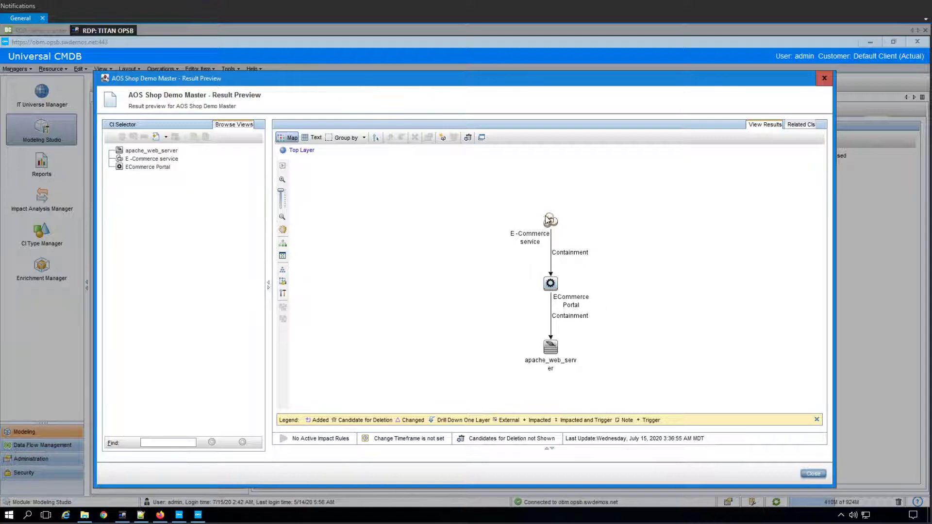
# - Check the apache_web_server preview result, then remove the WebServer node from the query
pyautogui.click(552, 350)
pyautogui.click(814, 474)
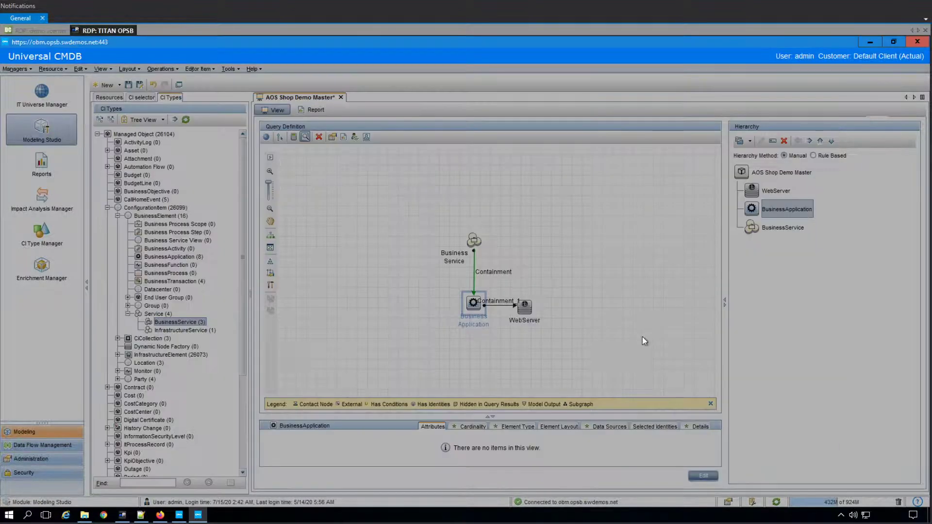
pyautogui.click(529, 308)
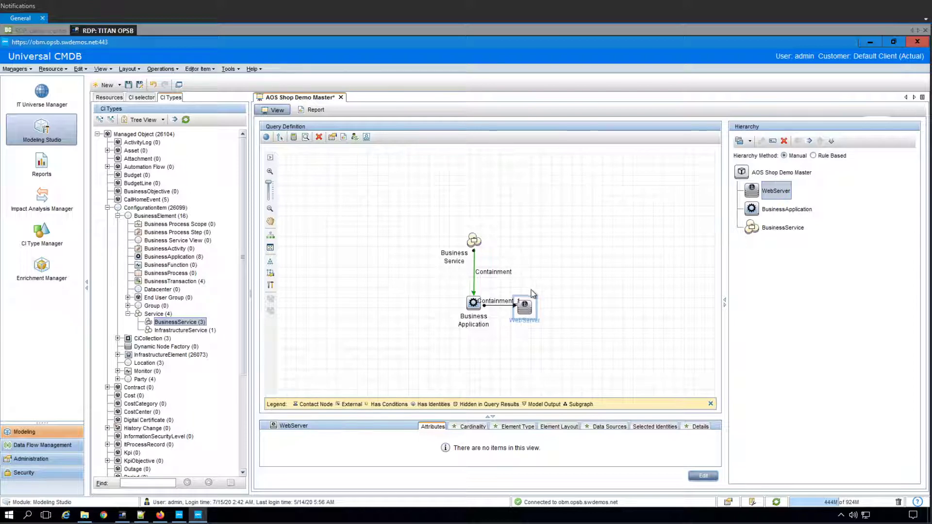
pyautogui.hotkey('ctrl', 'z')
pyautogui.hotkey('ctrl', 'z')
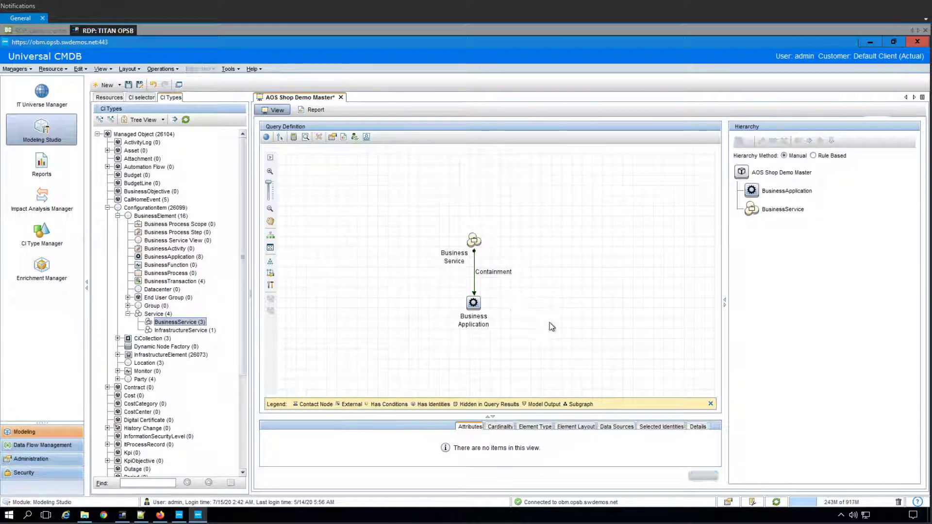
pyautogui.click(305, 136)
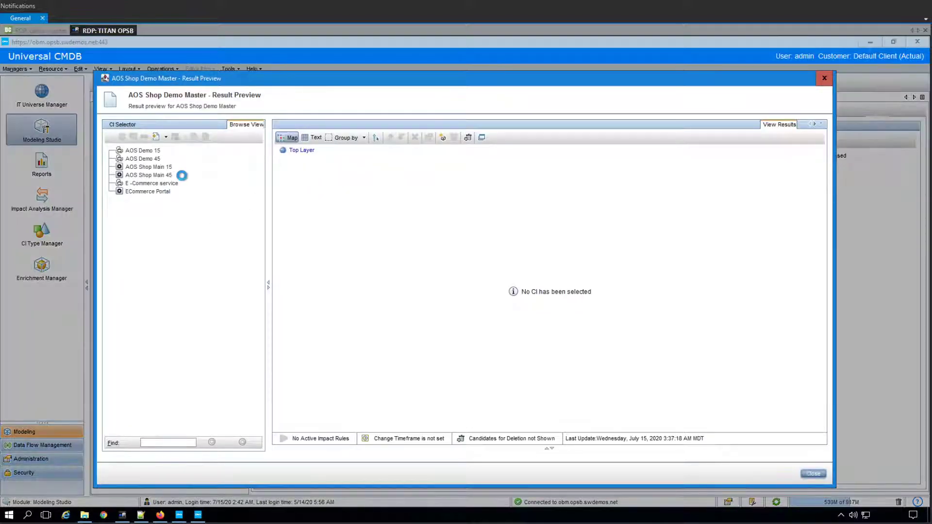
pyautogui.click(153, 168)
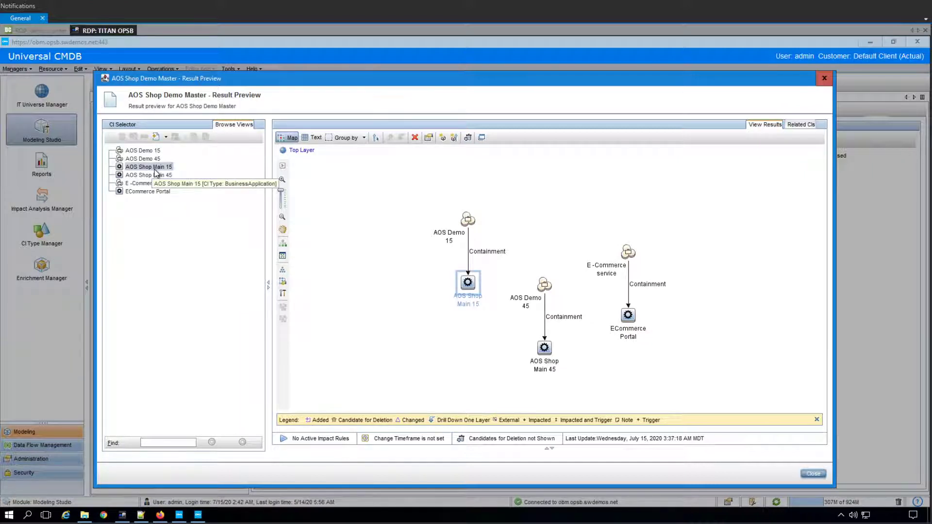
pyautogui.rightClick(154, 169)
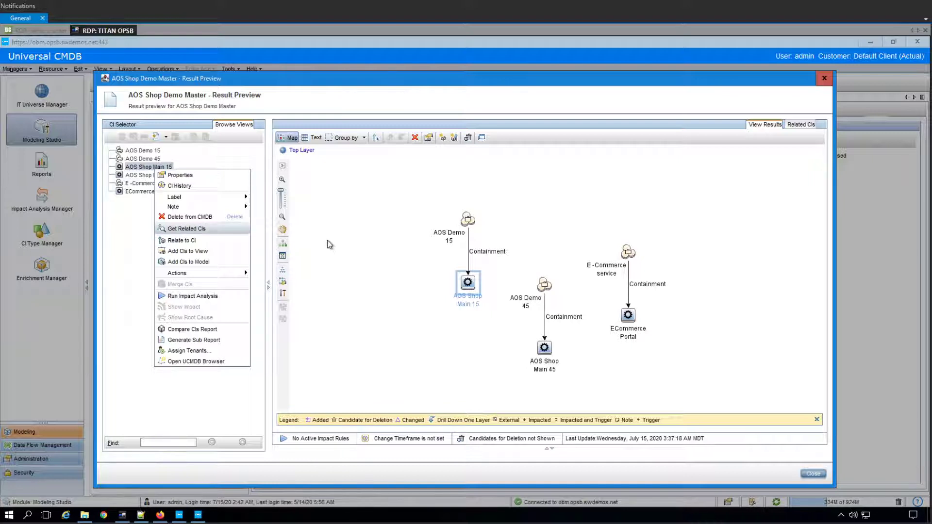
pyautogui.press('Return')
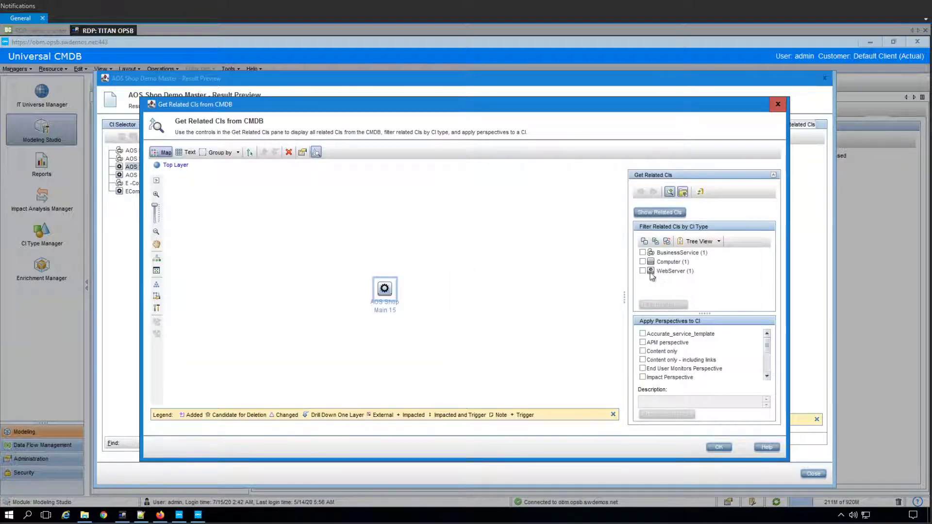
pyautogui.click(728, 450)
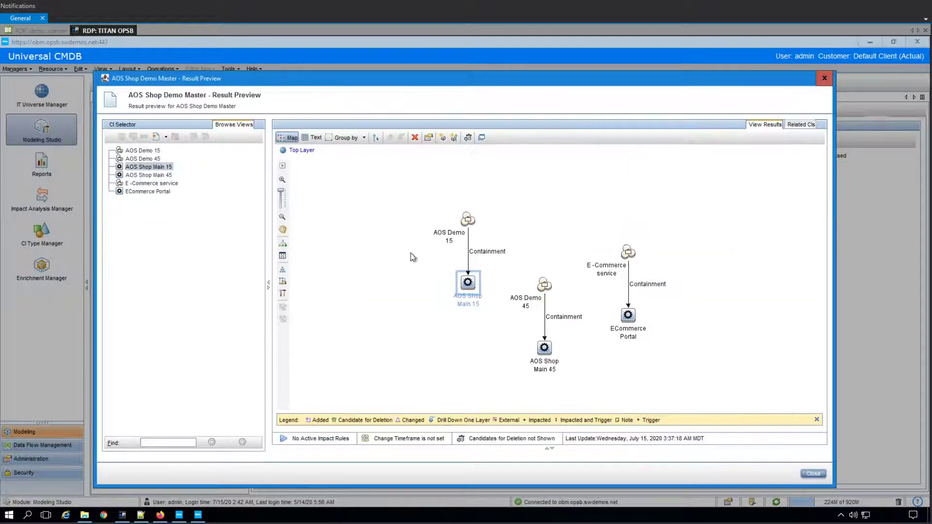
pyautogui.click(825, 78)
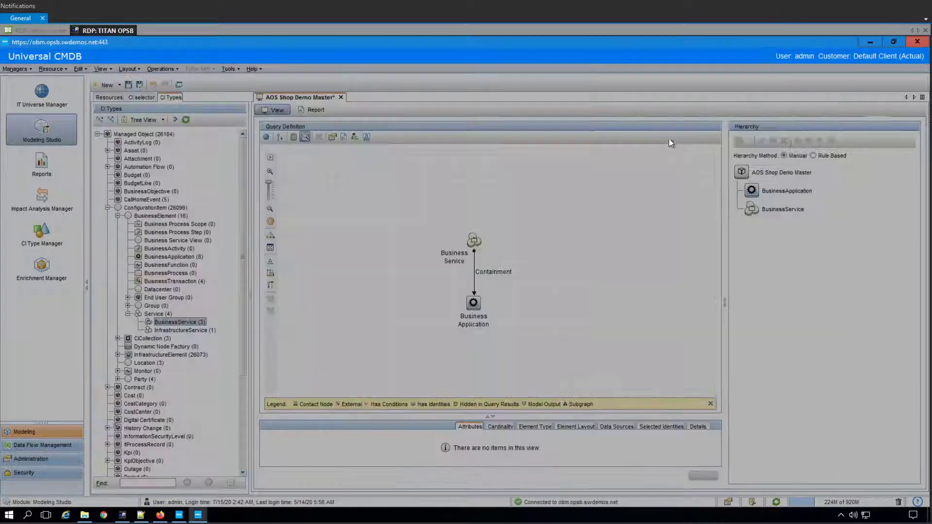
# - Relate a WebServer node to Business Application via Usage and recount, showing 3 per node
pyautogui.click(474, 304)
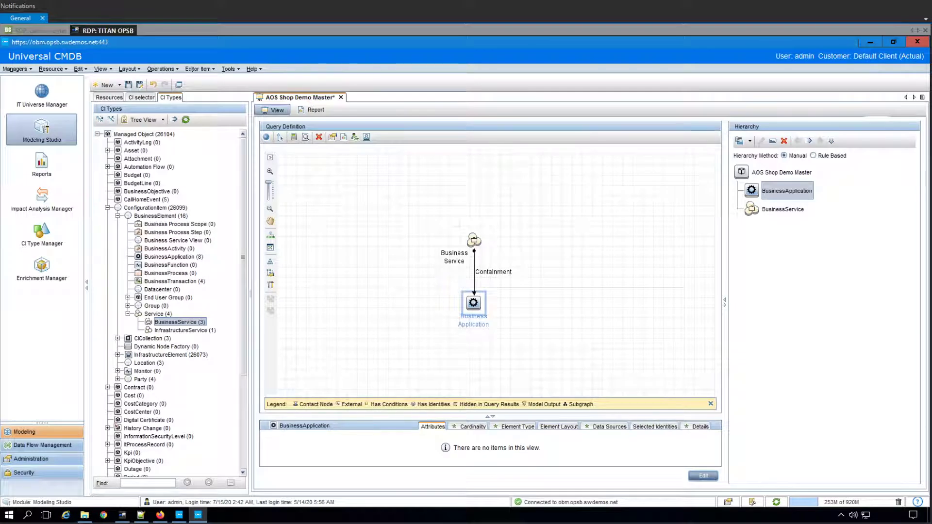
pyautogui.rightClick(474, 306)
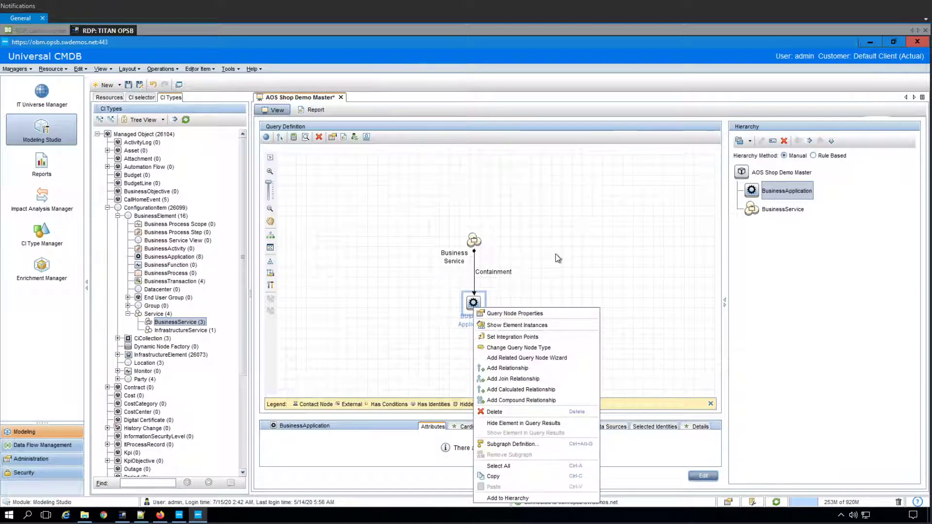
pyautogui.click(529, 358)
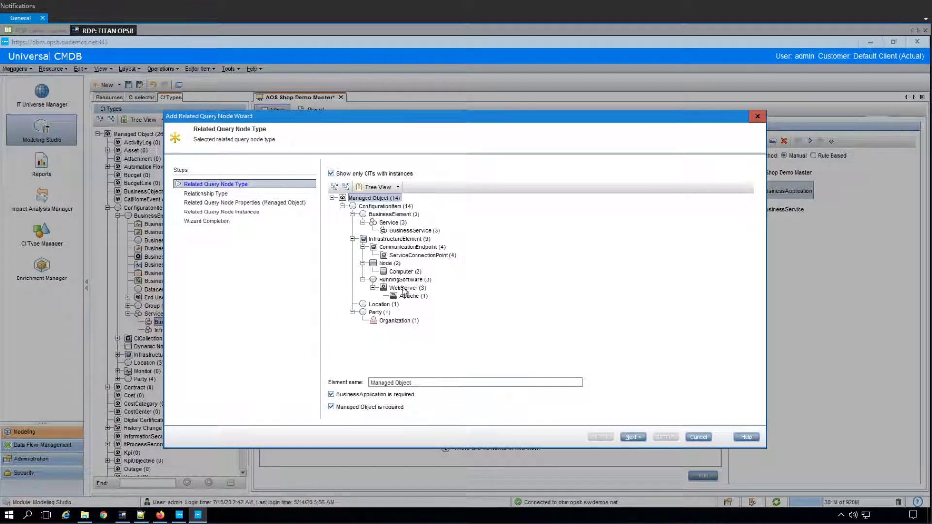
pyautogui.click(405, 288)
pyautogui.click(633, 437)
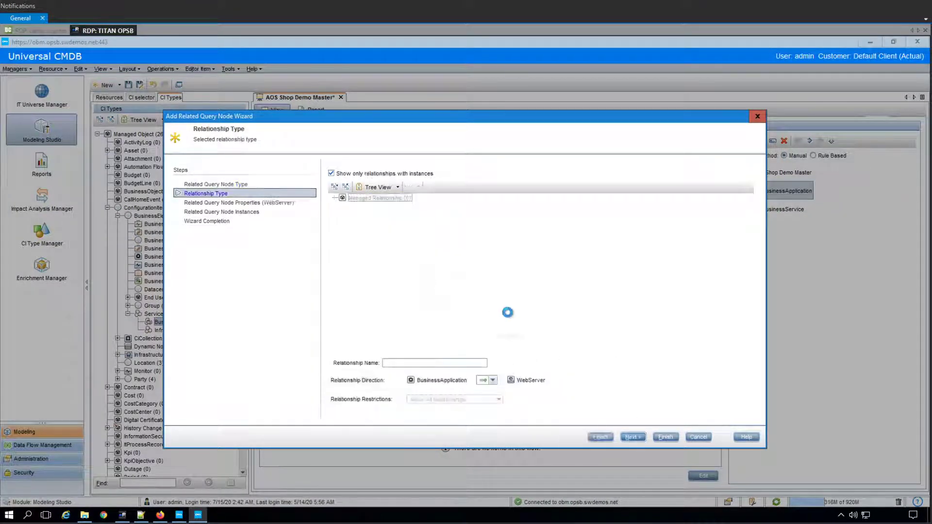
pyautogui.click(381, 222)
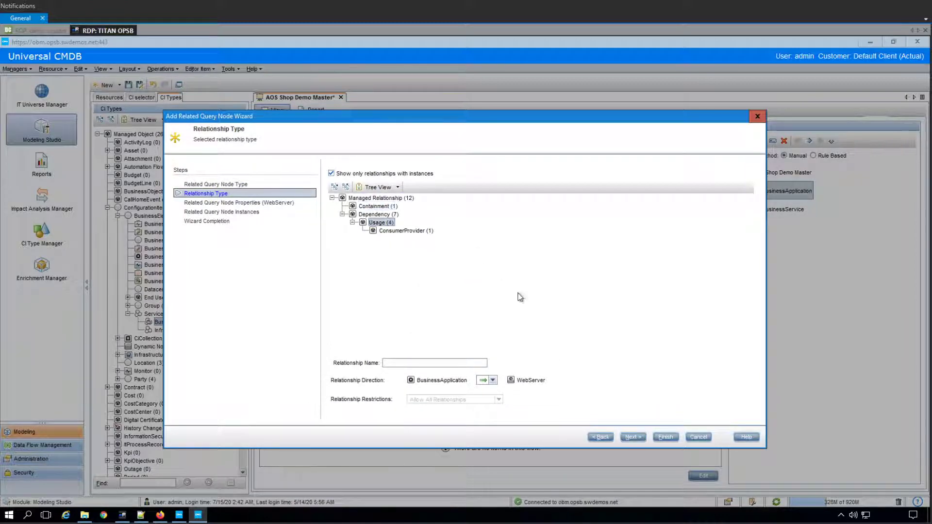
pyautogui.click(632, 437)
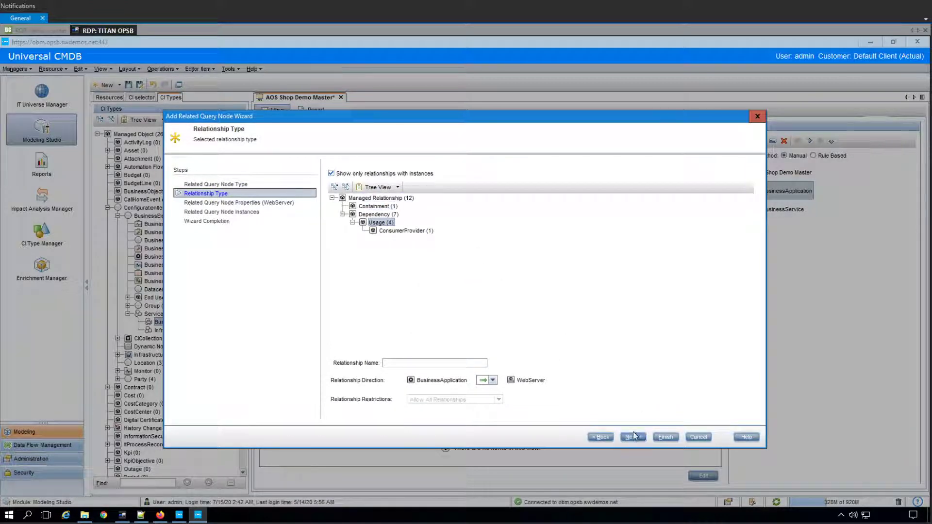
pyautogui.click(663, 438)
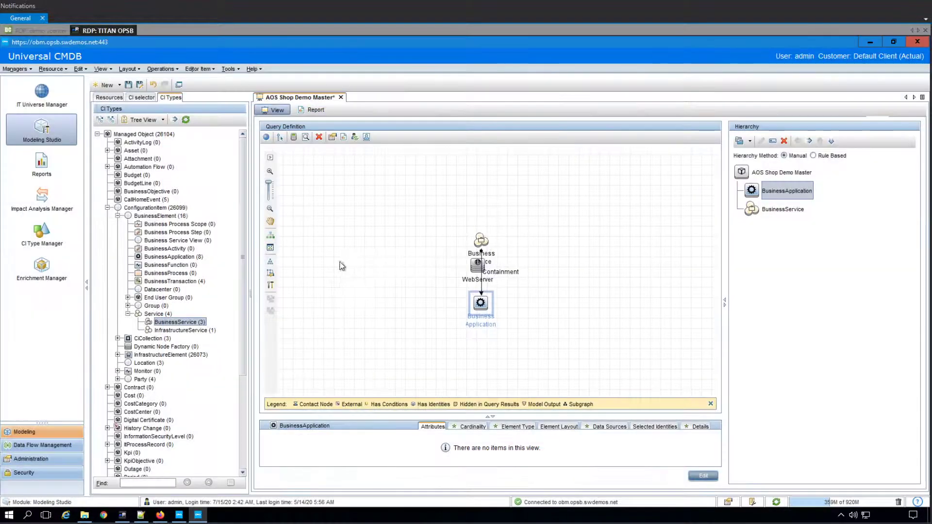
pyautogui.click(294, 138)
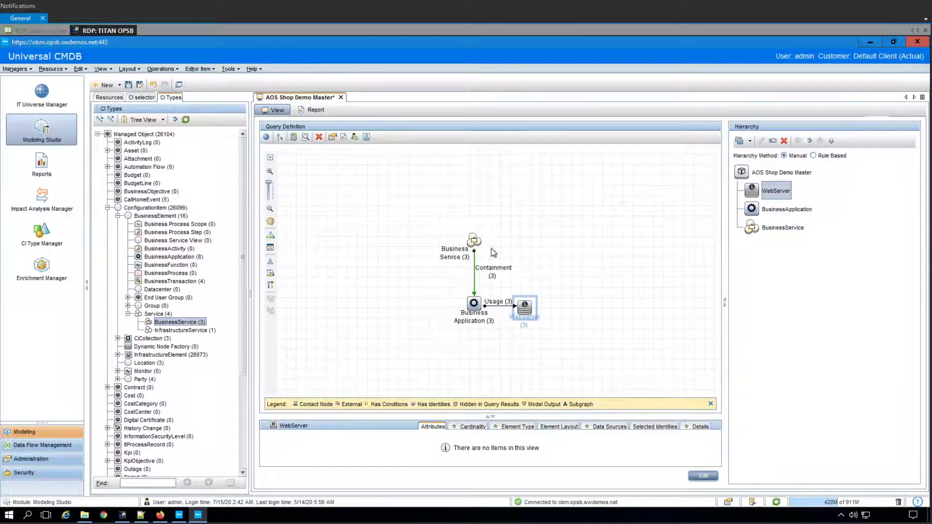
# - Link an Apache Tomcat node to WebServer via ConsumerProvider; counts show Tomcat 4, others 2
pyautogui.rightClick(530, 307)
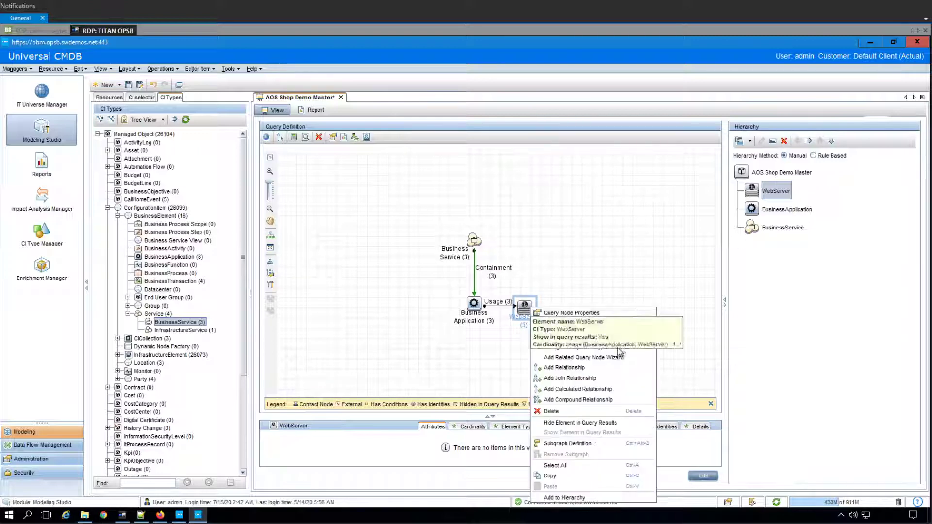
pyautogui.click(610, 359)
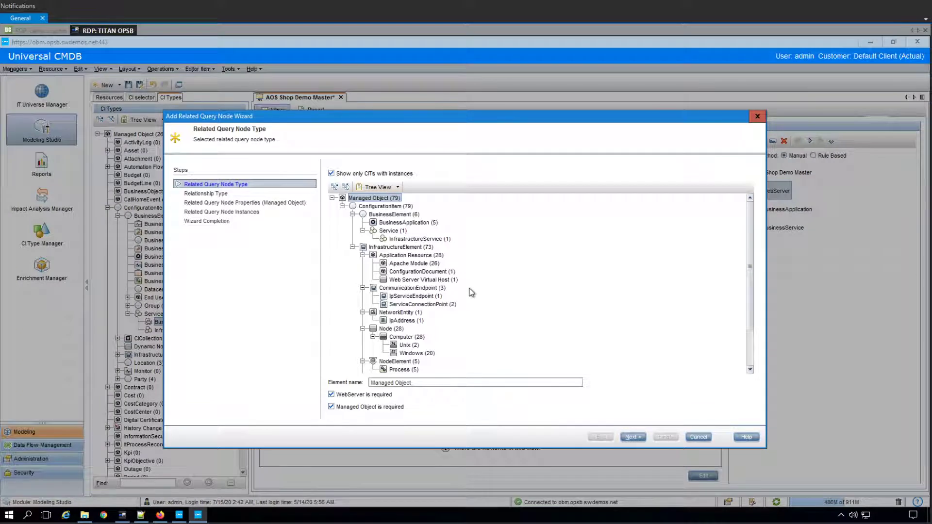
pyautogui.scroll(-2, 439, 286)
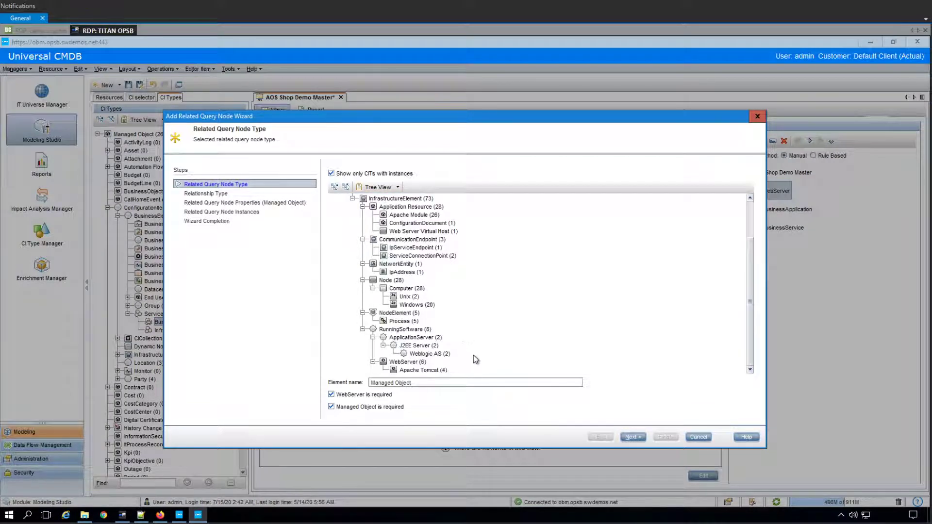
pyautogui.click(440, 370)
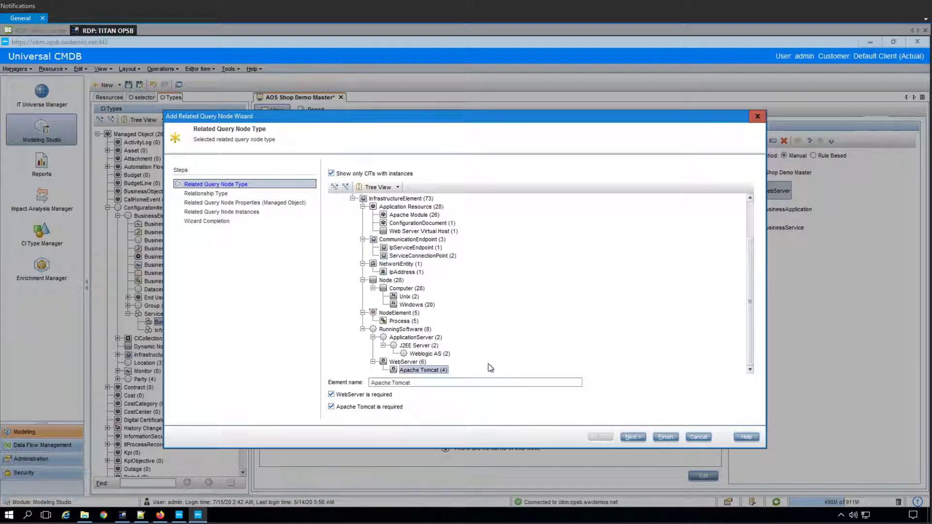
pyautogui.click(633, 438)
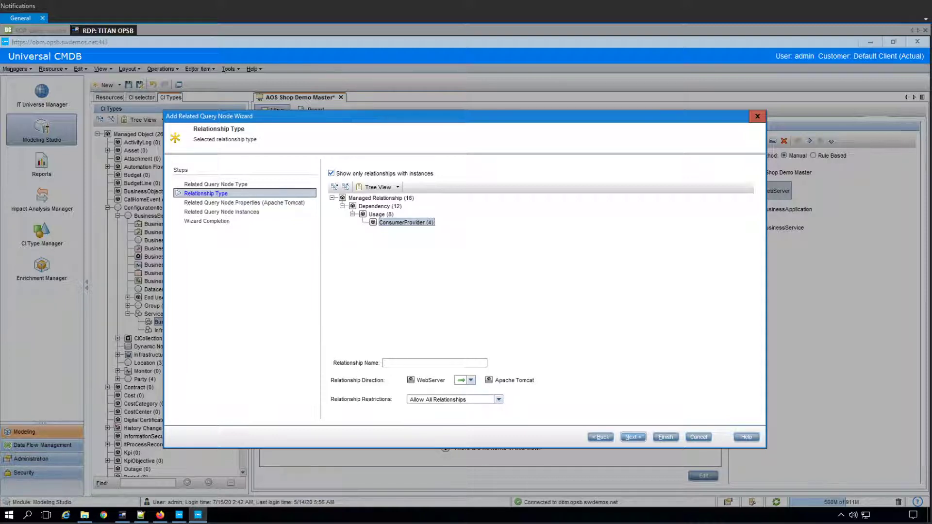
pyautogui.click(637, 438)
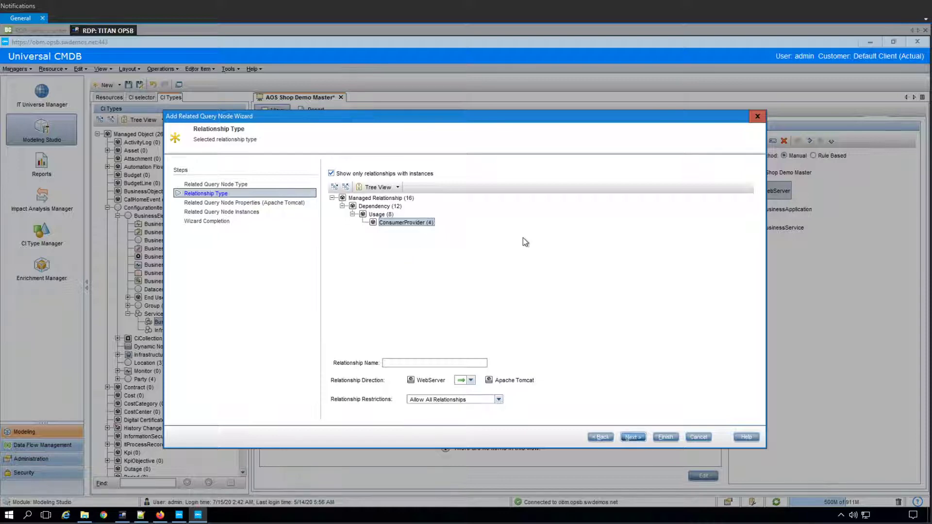
pyautogui.click(676, 440)
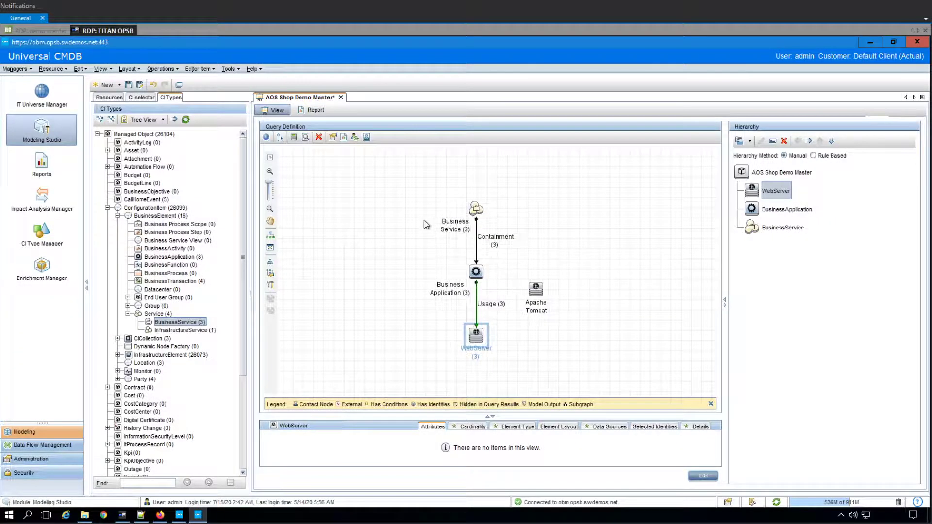
pyautogui.click(296, 136)
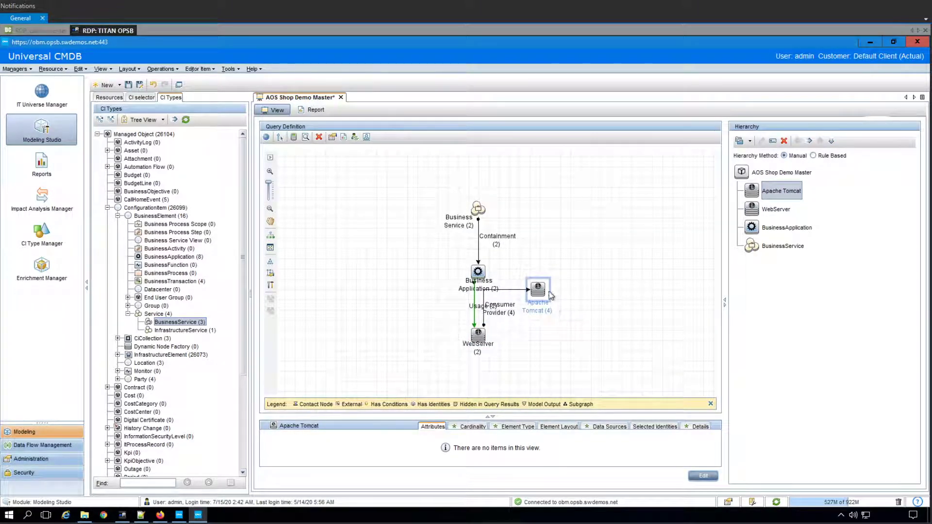
# - Add a PostgreSQL node that Apache Tomcat depends on via Dependency, and recount instances
pyautogui.moveTo(541, 294)
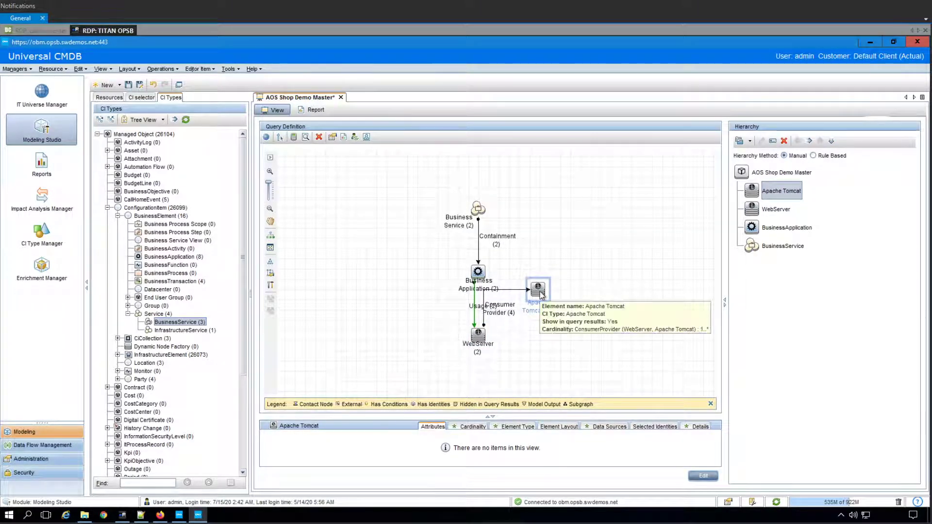
pyautogui.rightClick(541, 293)
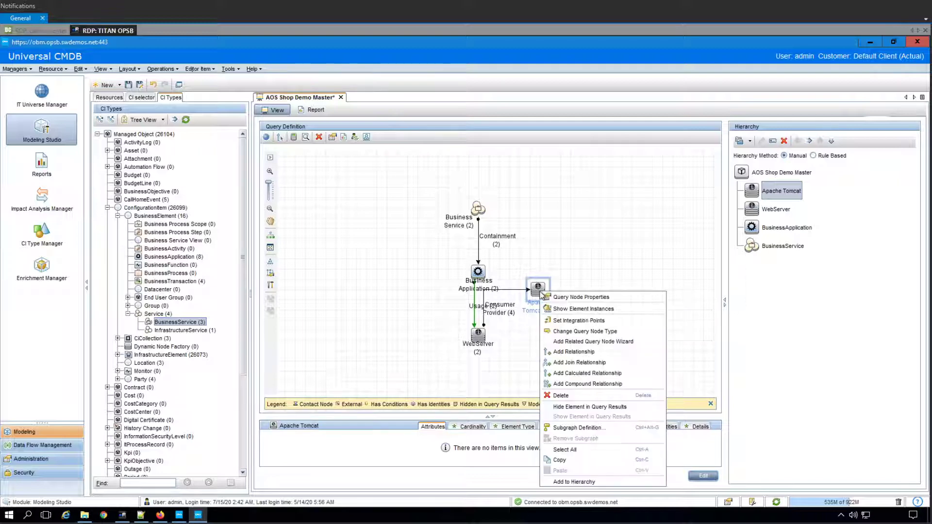
pyautogui.click(610, 346)
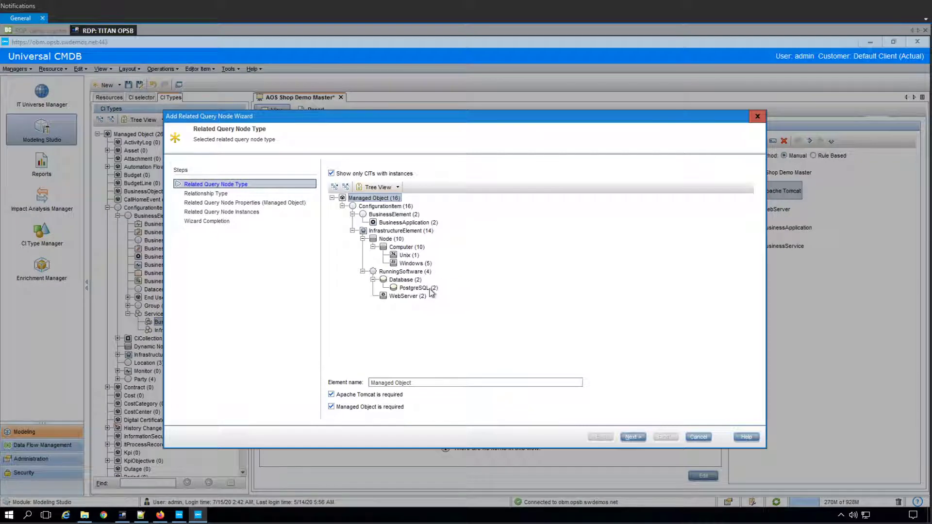
pyautogui.click(415, 288)
pyautogui.click(633, 437)
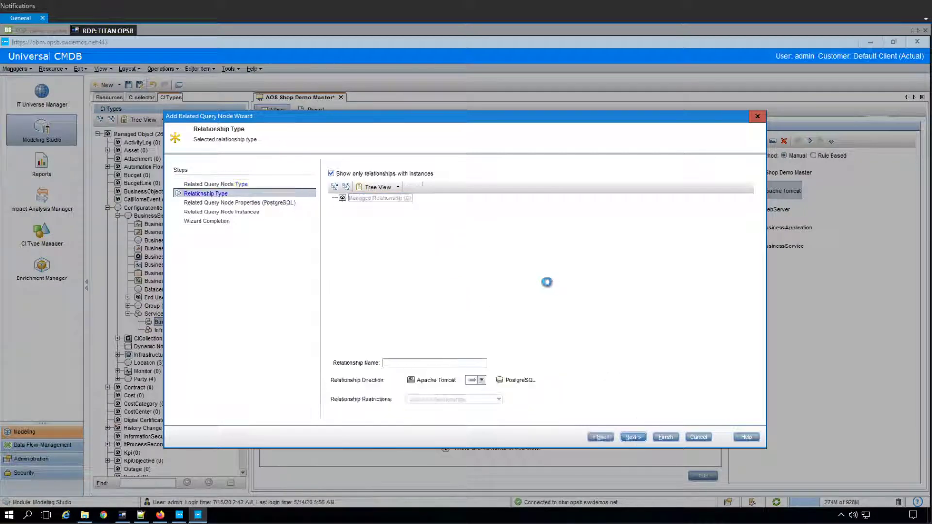
pyautogui.click(384, 208)
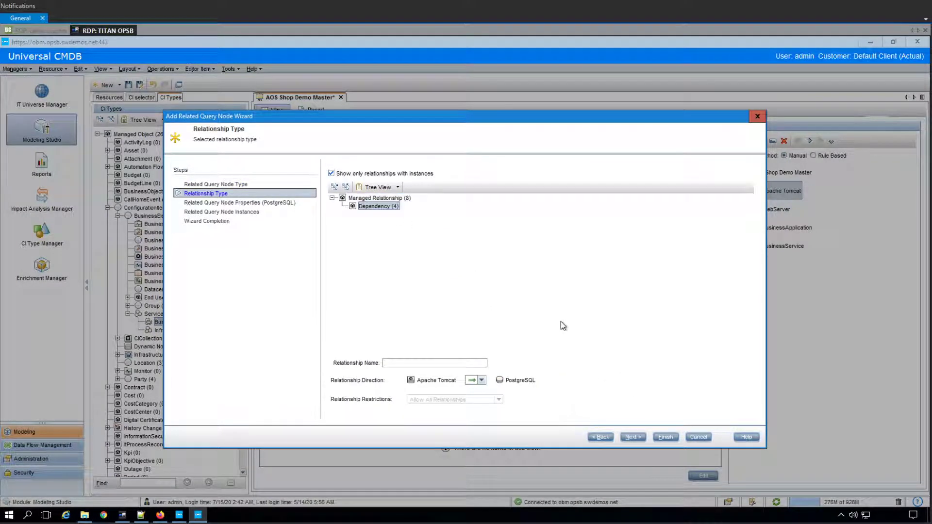
pyautogui.click(633, 437)
pyautogui.click(665, 437)
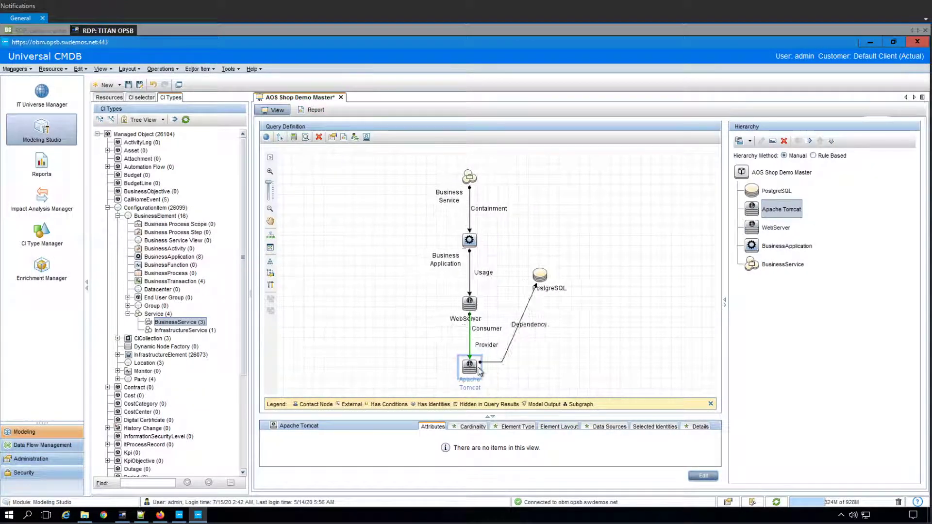
pyautogui.click(293, 137)
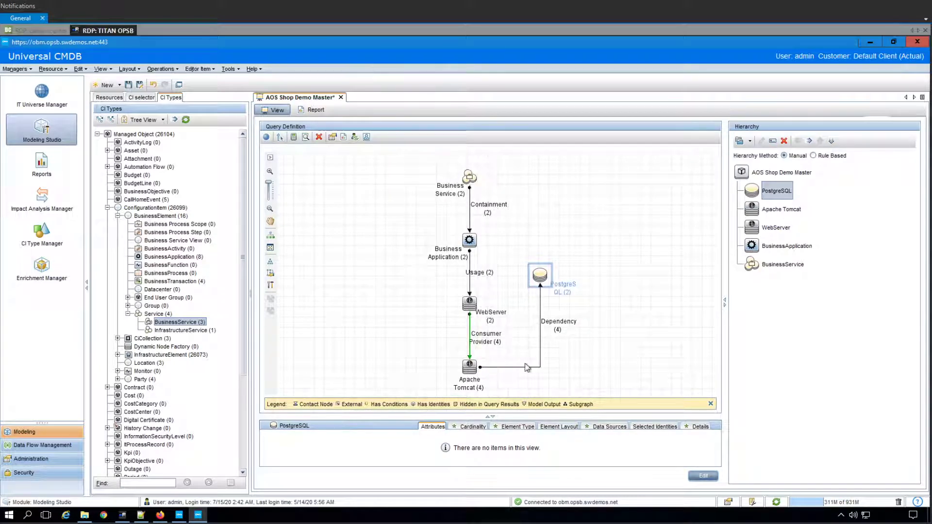
# - Preview the query results as a topology map
pyautogui.click(305, 137)
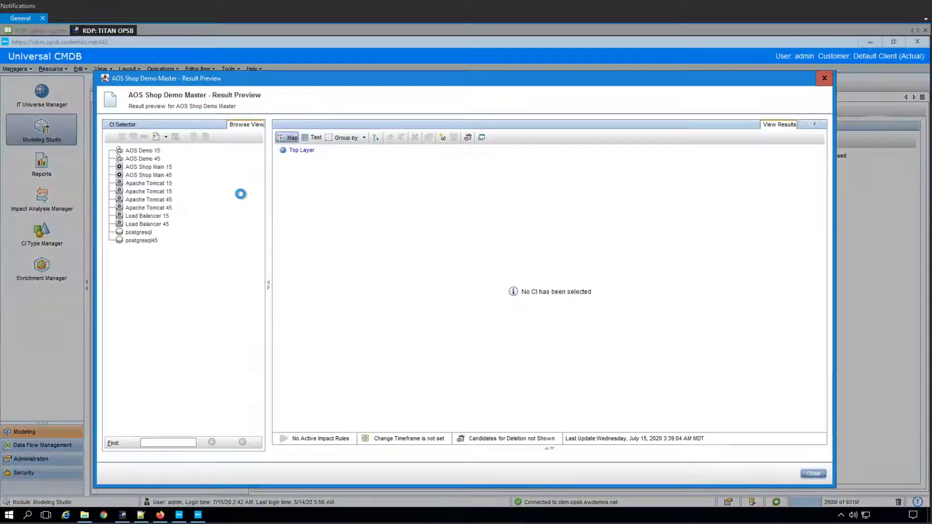
pyautogui.click(163, 239)
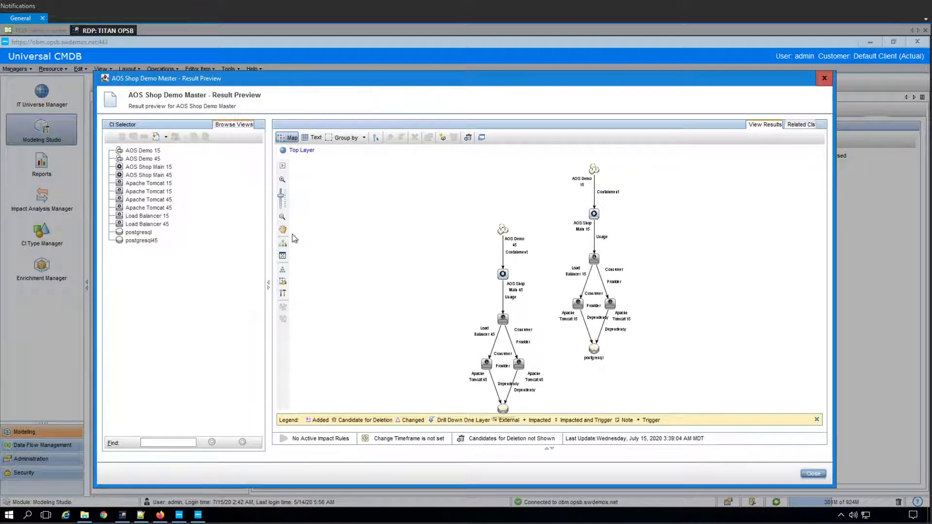
pyautogui.click(824, 78)
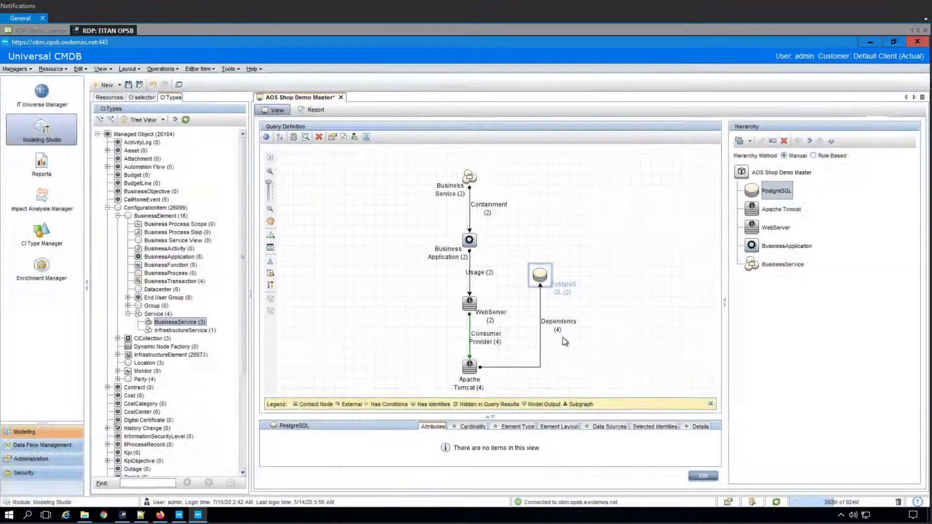
# - Add PostgreSQL_1 linked to PostgreSQL via ConsumerProvider with the relationship direction reversed
pyautogui.rightClick(547, 274)
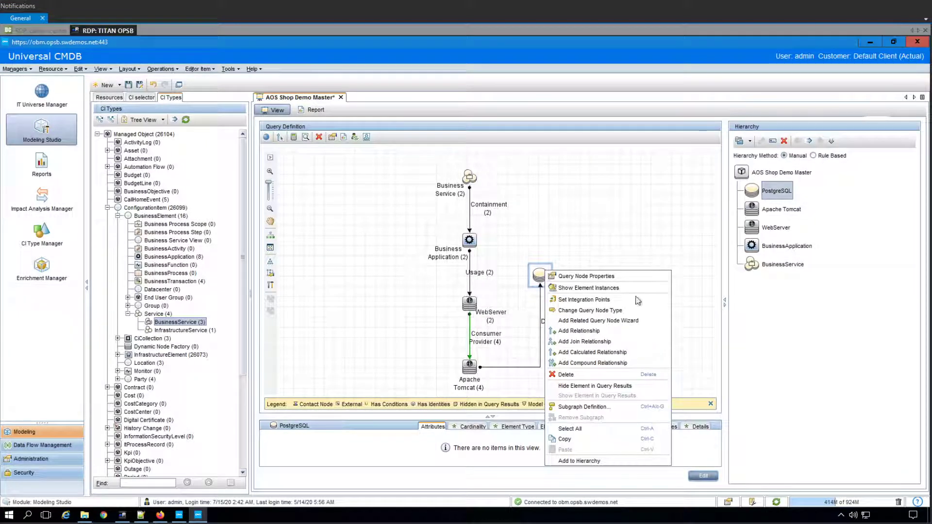
pyautogui.click(624, 323)
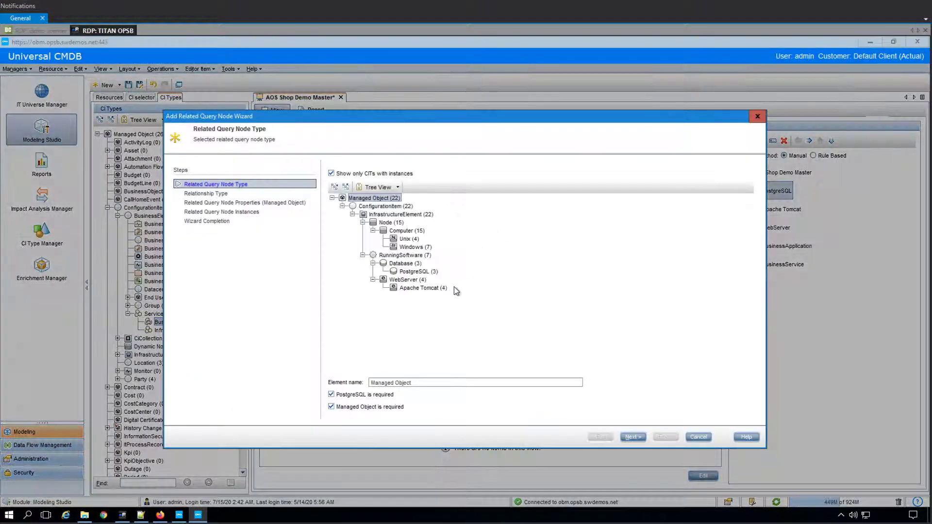
pyautogui.click(418, 271)
pyautogui.click(631, 438)
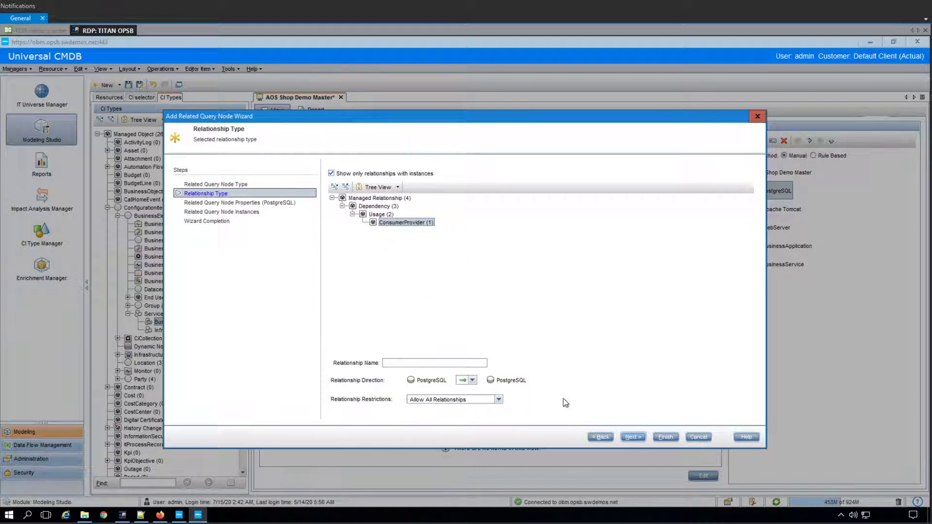
pyautogui.click(471, 380)
pyautogui.click(470, 402)
pyautogui.click(634, 438)
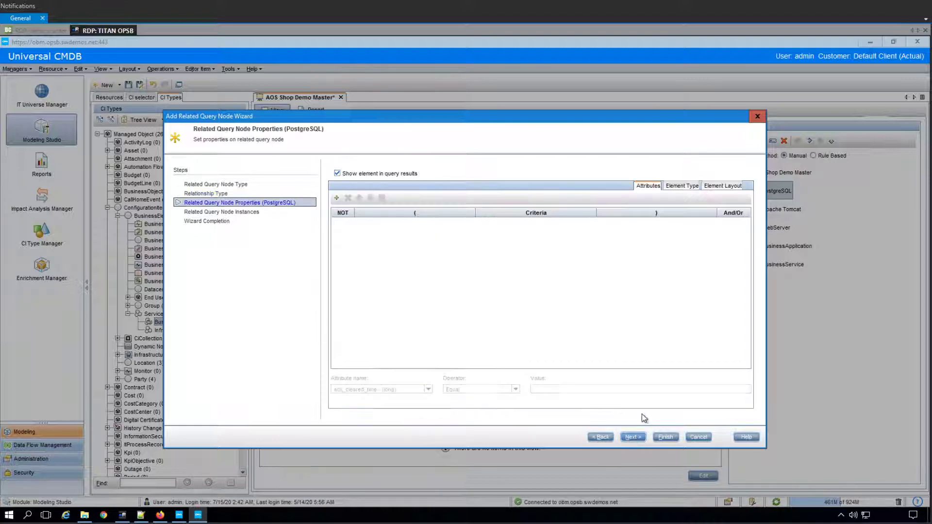
pyautogui.click(664, 438)
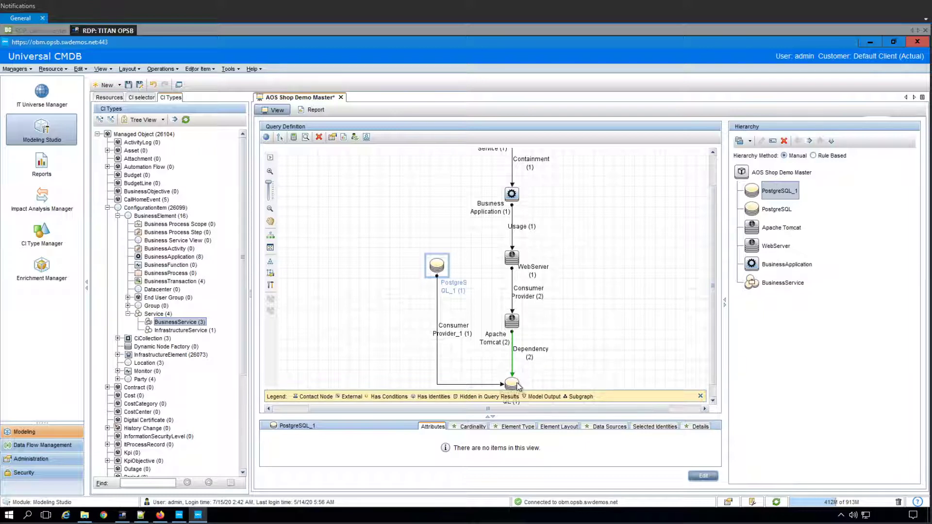
pyautogui.moveTo(514, 387)
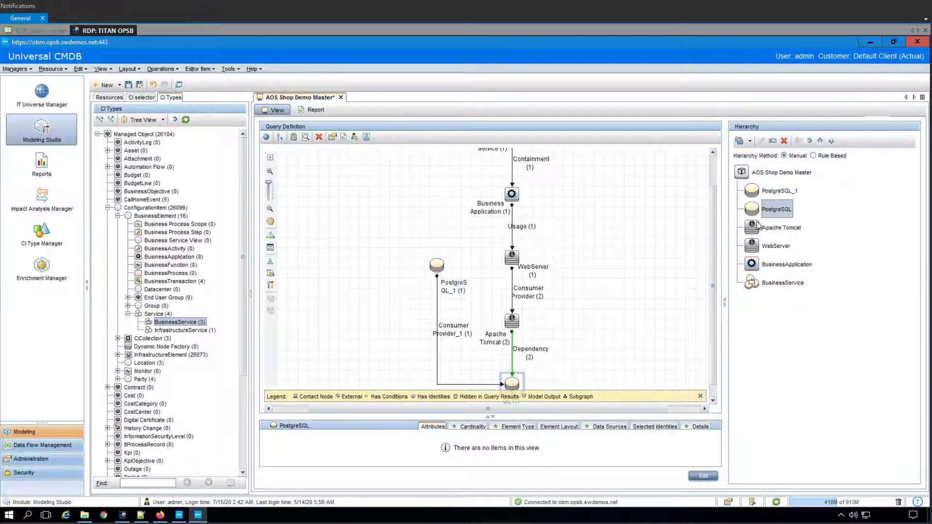
pyautogui.scroll(-1, 712, 291)
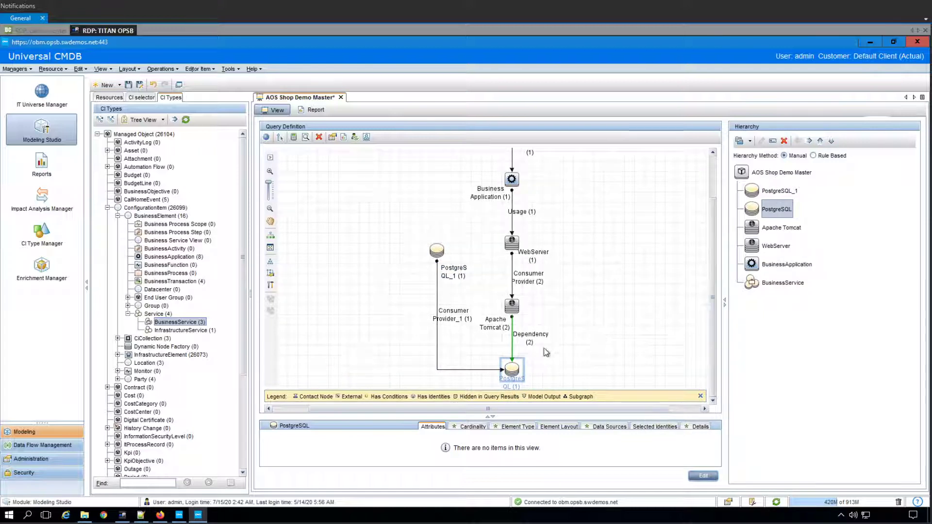
pyautogui.rightClick(515, 369)
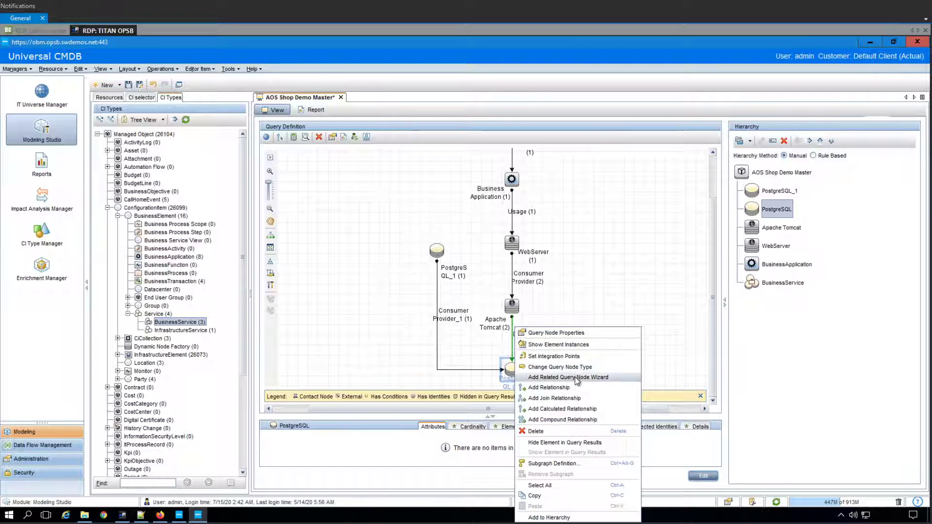
pyautogui.click(568, 377)
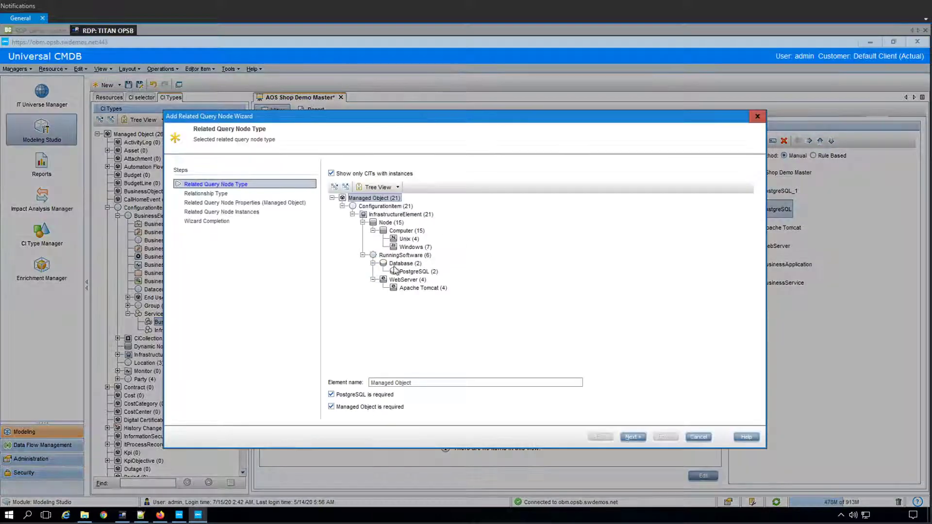
pyautogui.click(418, 287)
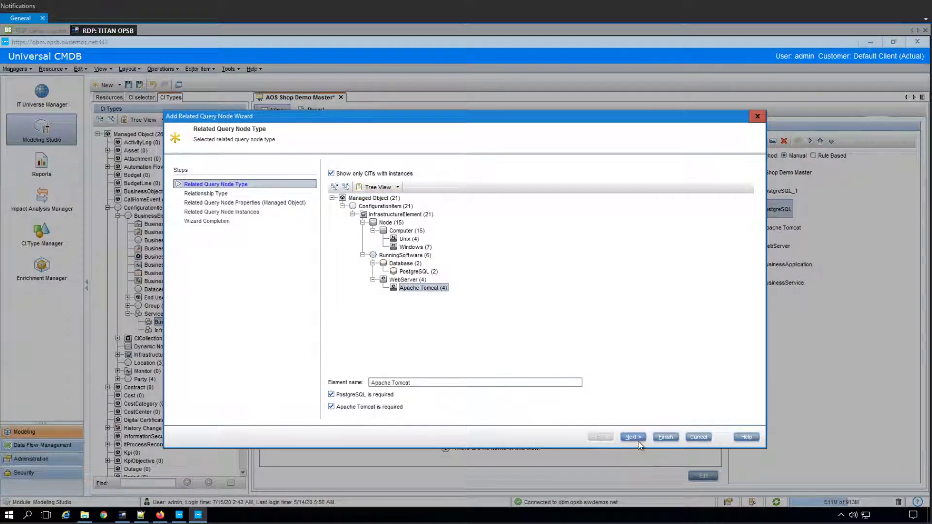
pyautogui.click(637, 439)
pyautogui.click(469, 381)
pyautogui.click(594, 367)
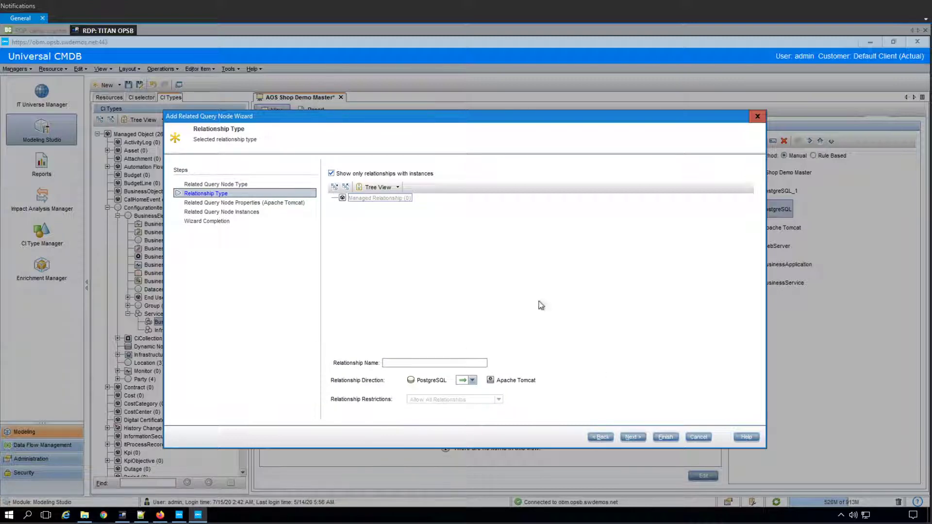
pyautogui.click(666, 437)
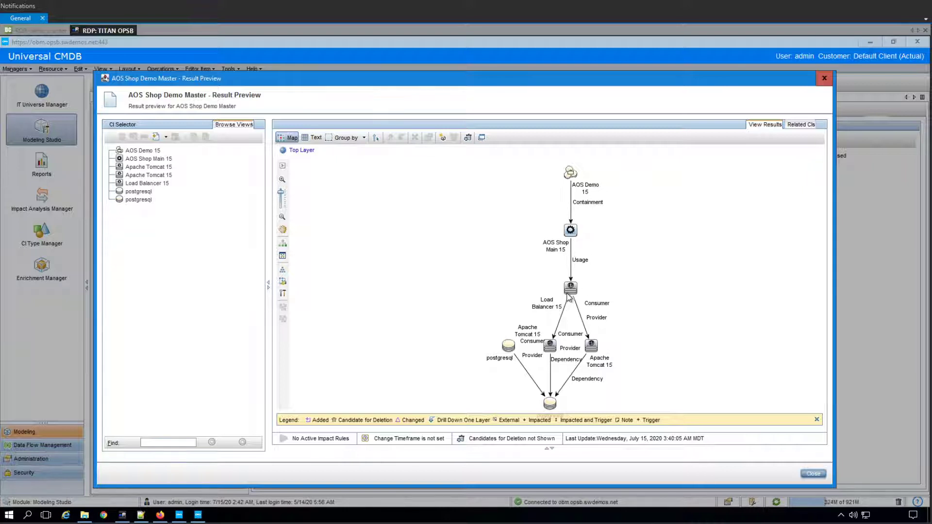
pyautogui.click(552, 404)
pyautogui.click(509, 346)
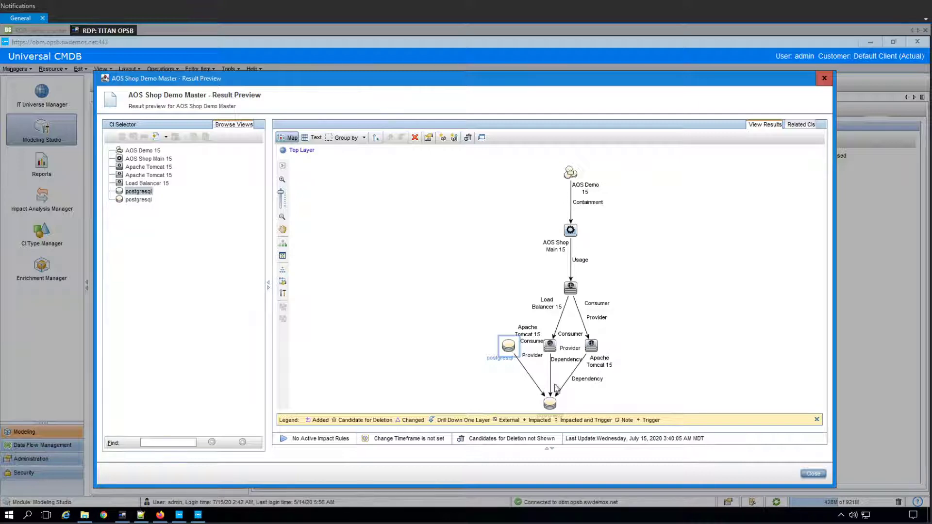
pyautogui.click(813, 474)
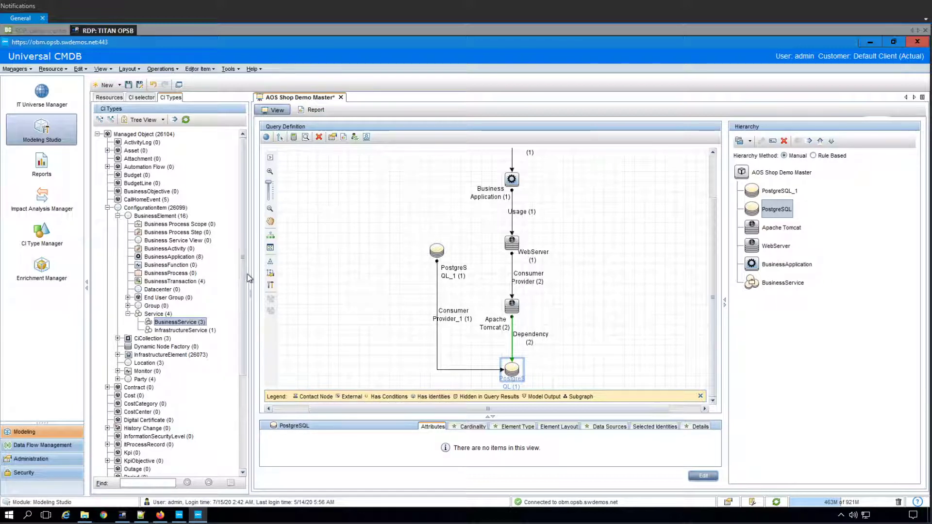
# - Drag the Computer CI type from InfrastructureElement > Node onto the query canvas
pyautogui.scroll(-1, 244, 299)
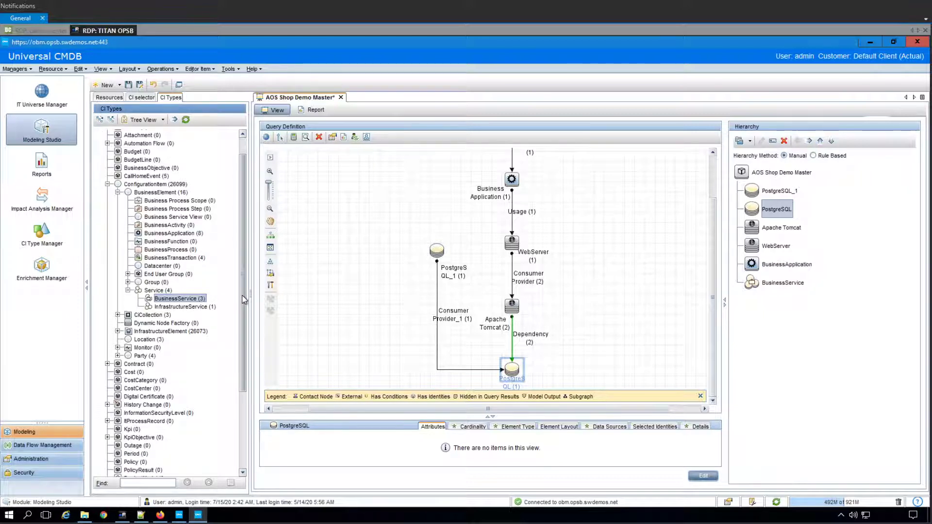
pyautogui.scroll(1, 238, 260)
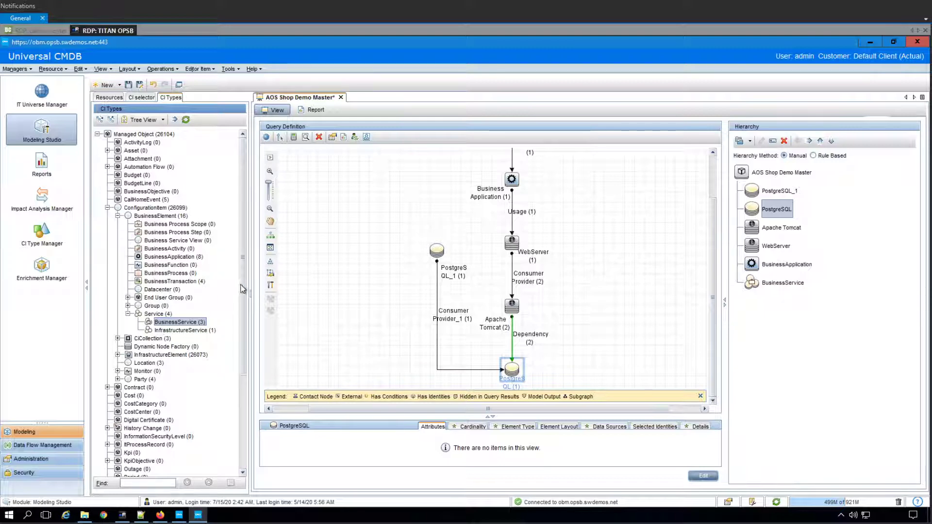
pyautogui.scroll(-1, 245, 301)
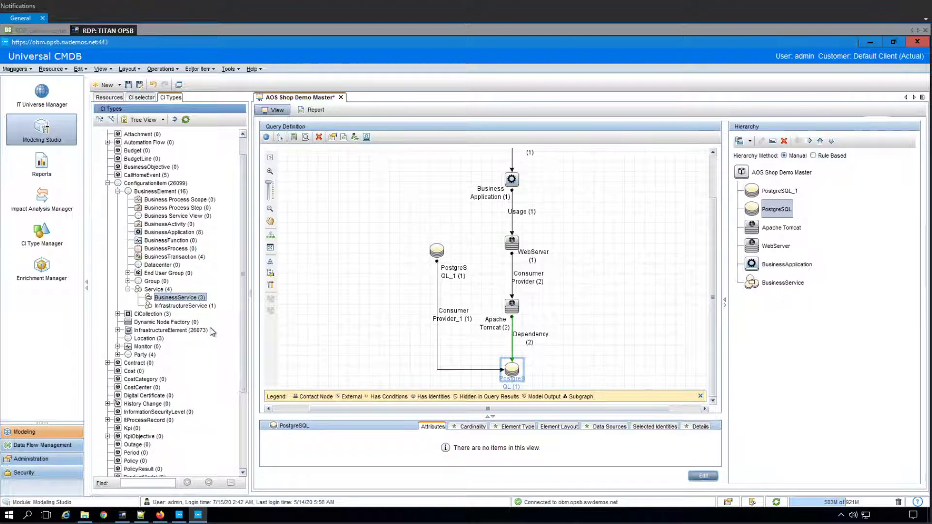
pyautogui.scroll(-4, 170, 372)
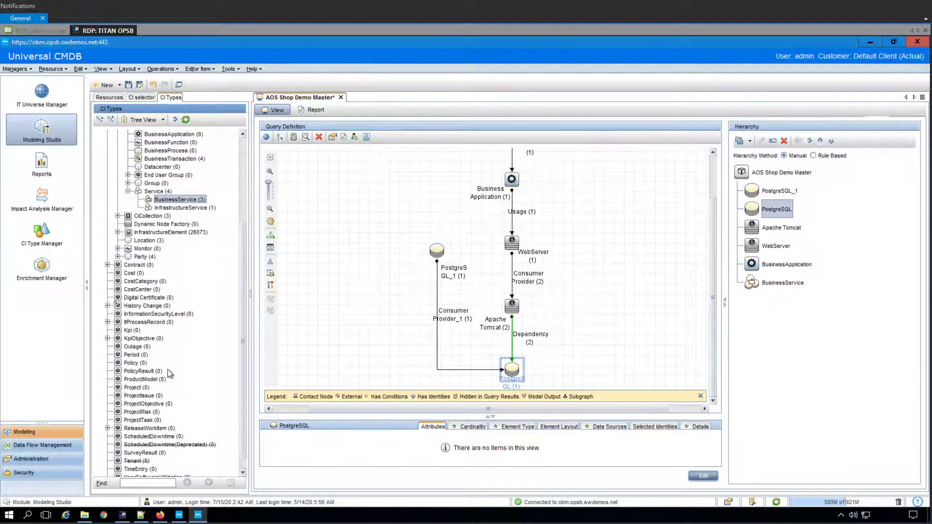
pyautogui.scroll(5, 194, 284)
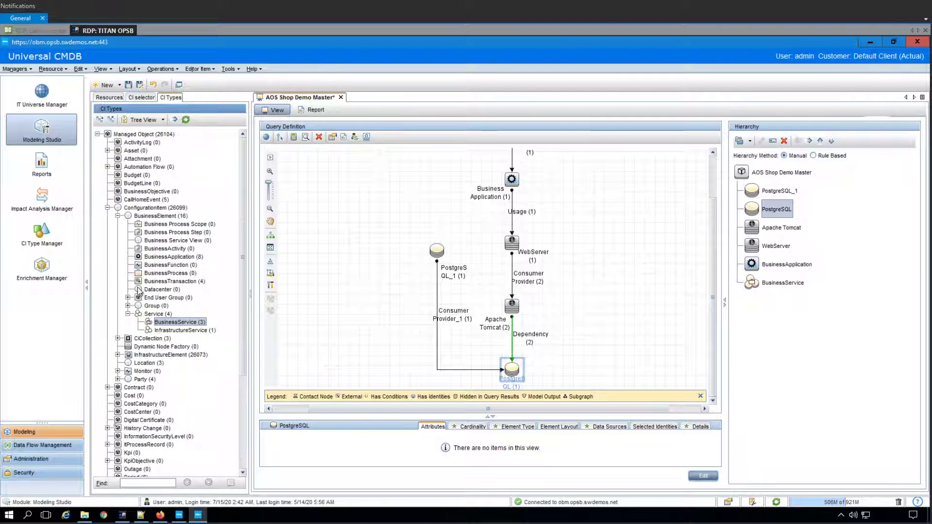
pyautogui.click(128, 314)
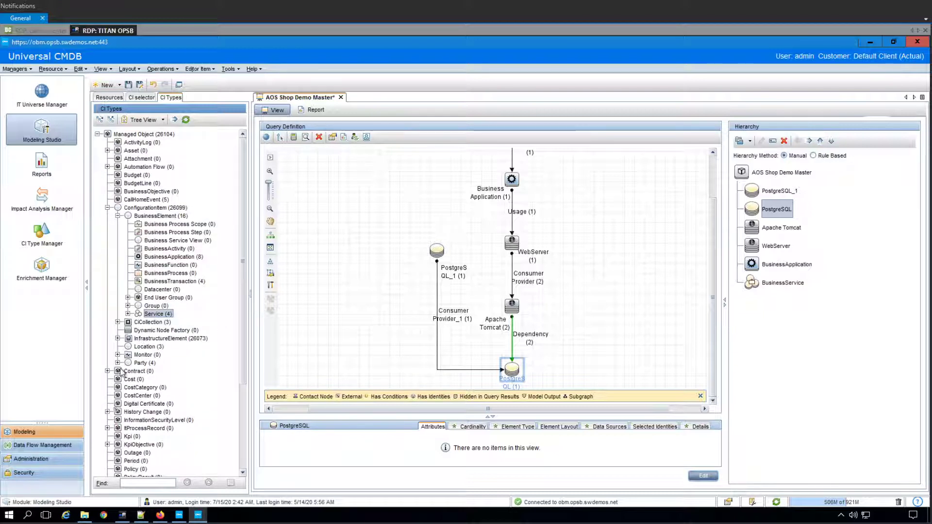
pyautogui.click(118, 339)
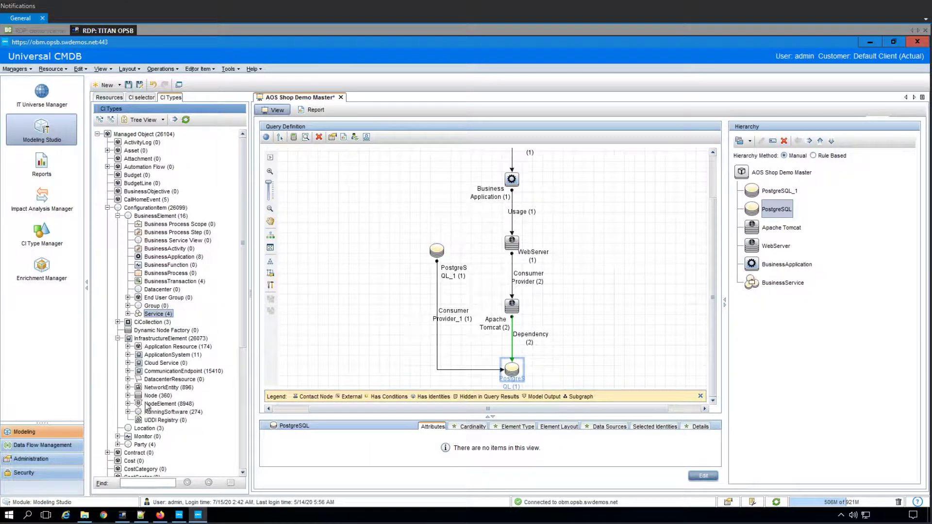
pyautogui.click(128, 395)
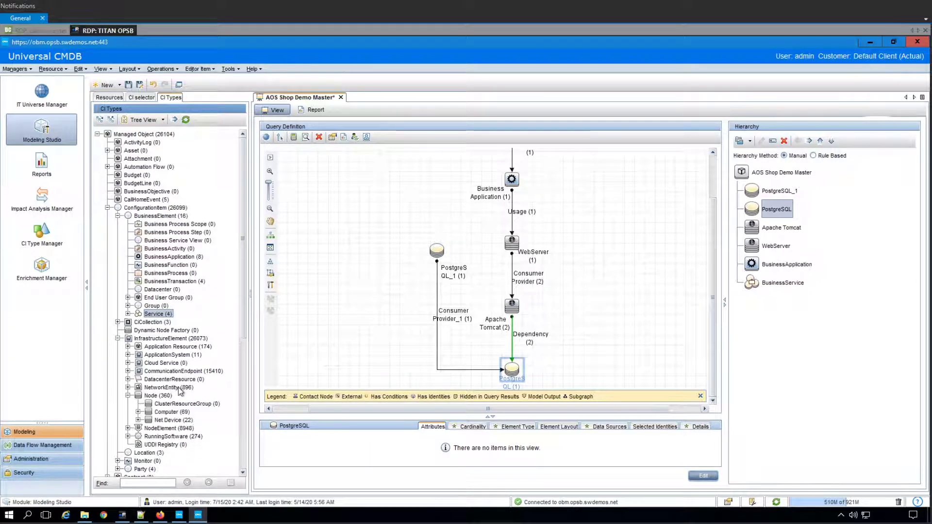
pyautogui.click(165, 413)
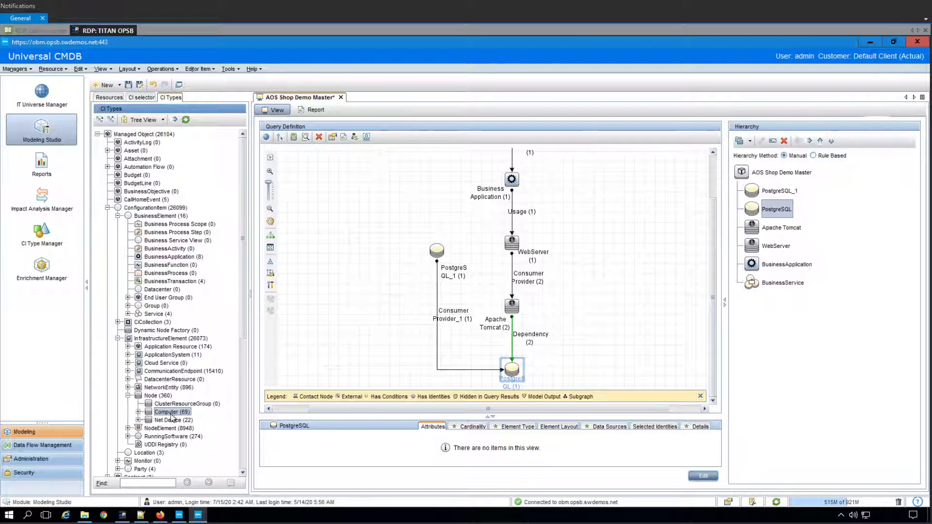
pyautogui.click(138, 411)
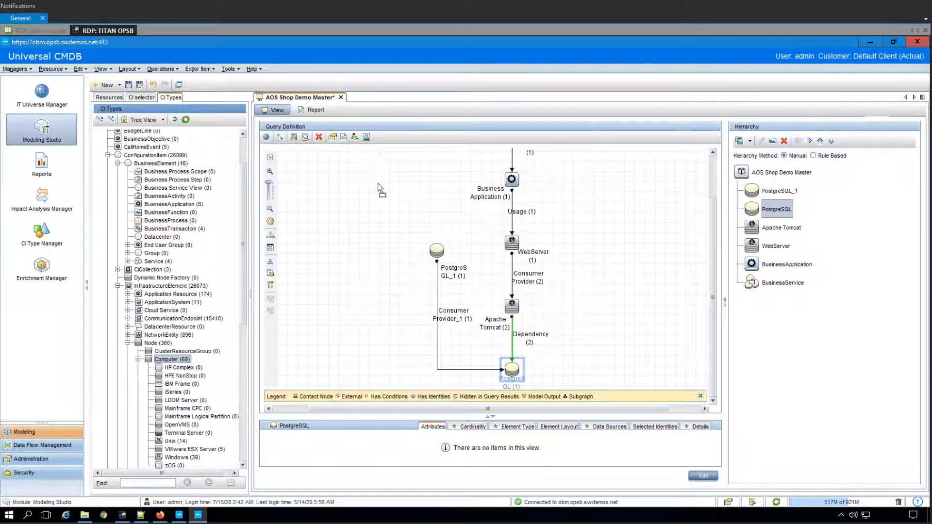
pyautogui.moveTo(378, 185); pyautogui.dragTo(377, 185)
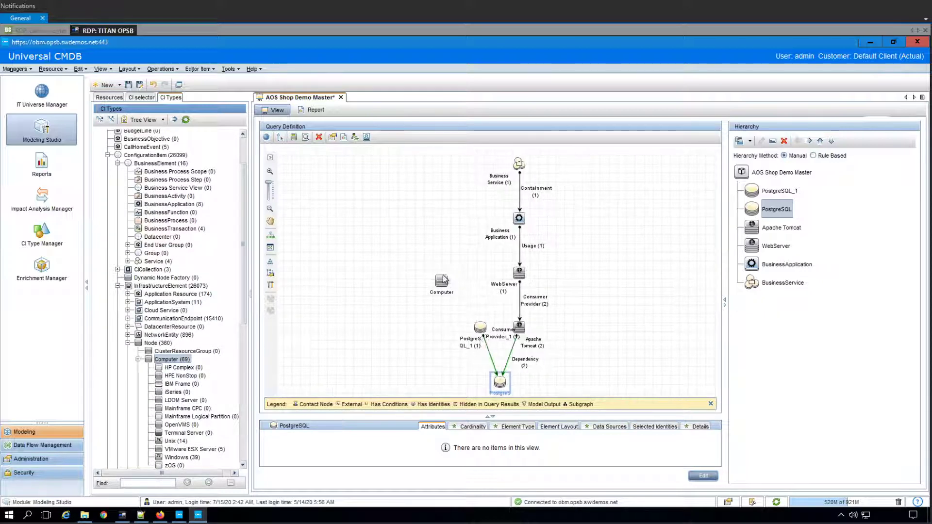
pyautogui.rightClick(435, 284)
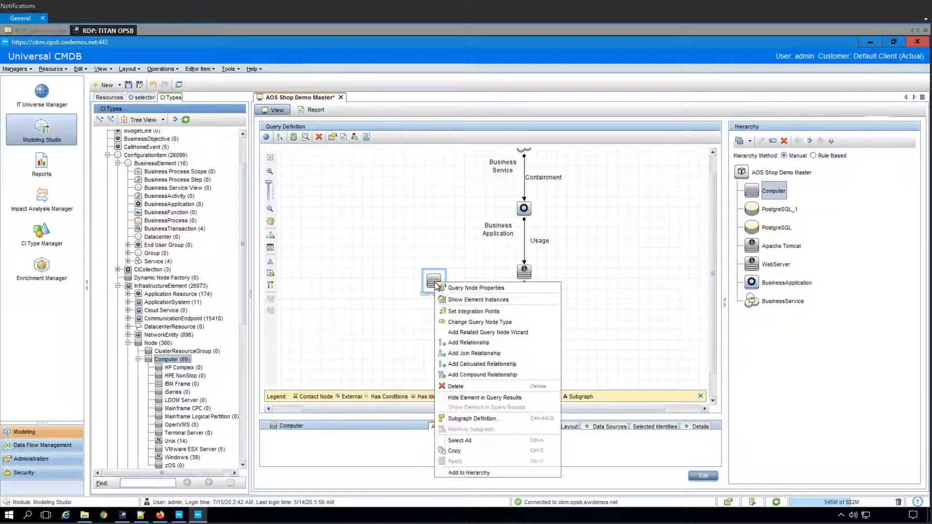
# - Give the Computer node the attribute condition PrimaryDnsName Like 'aos%_15'
pyautogui.click(484, 289)
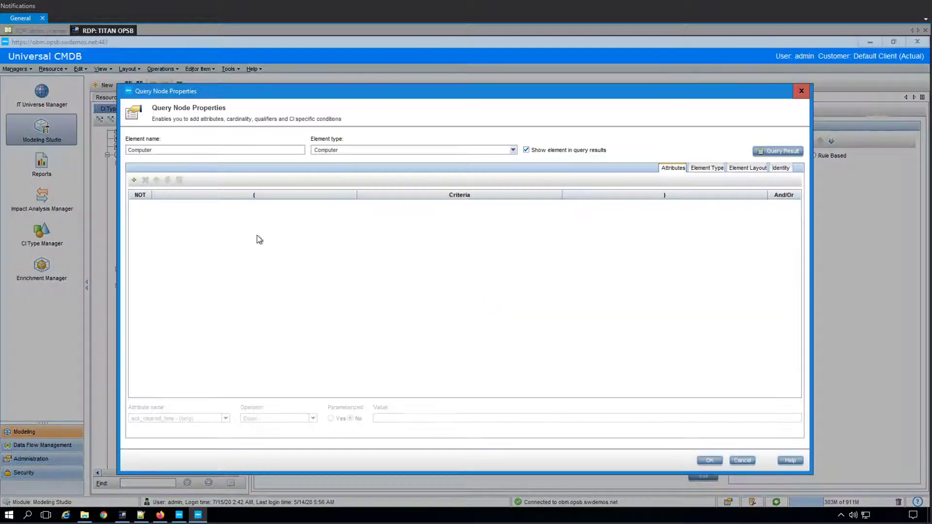
pyautogui.click(134, 180)
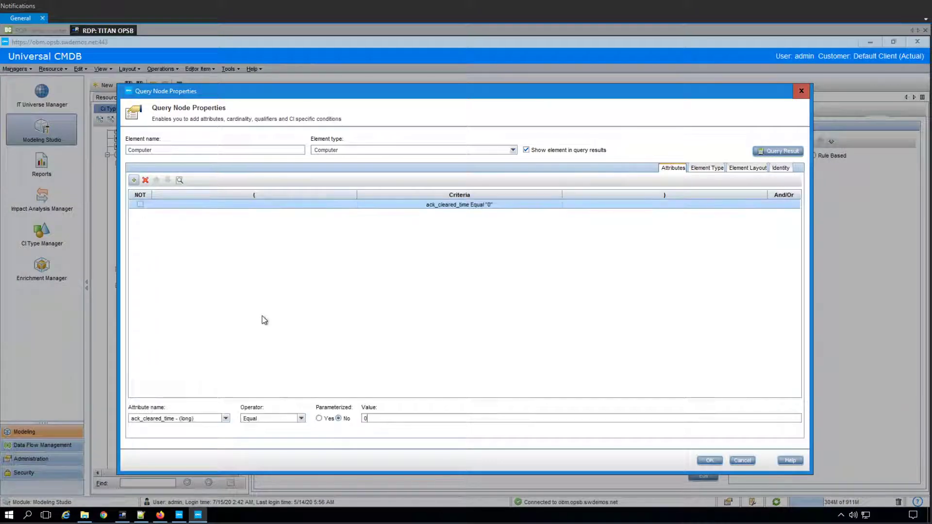
pyautogui.click(225, 419)
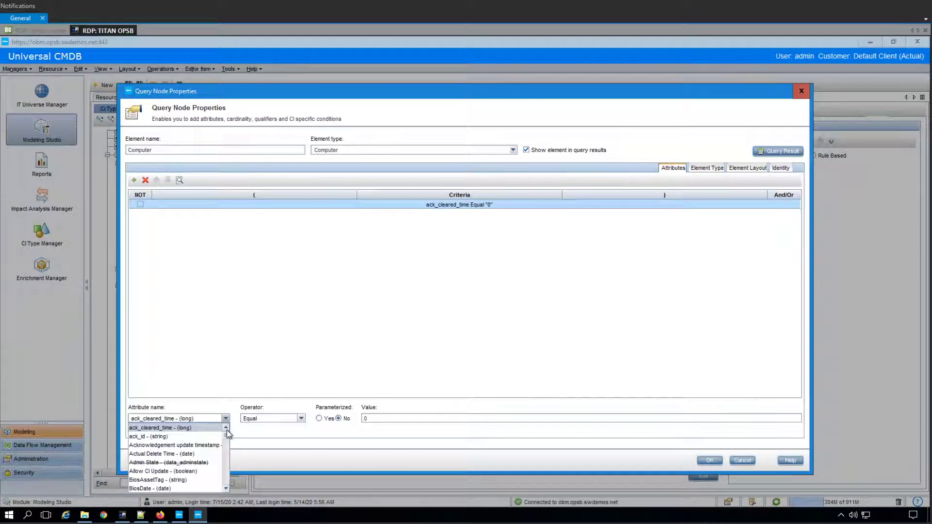
pyautogui.write('dns')
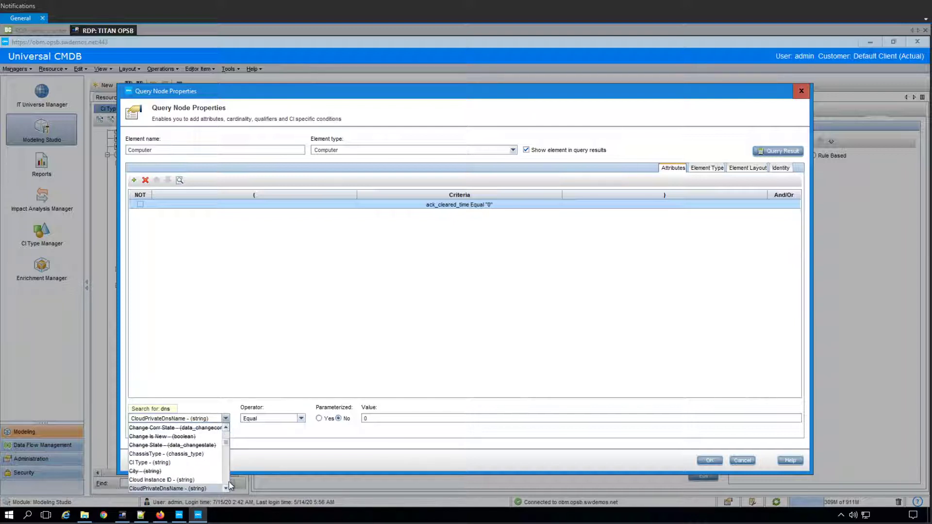
pyautogui.press('BackSpace')
pyautogui.press('BackSpace')
pyautogui.press('BackSpace')
pyautogui.write('prima')
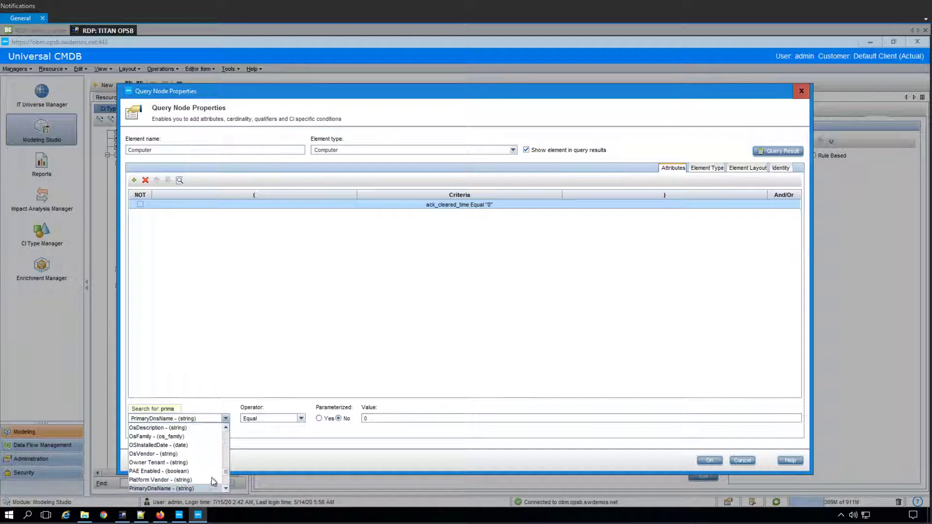
pyautogui.click(208, 486)
pyautogui.click(273, 419)
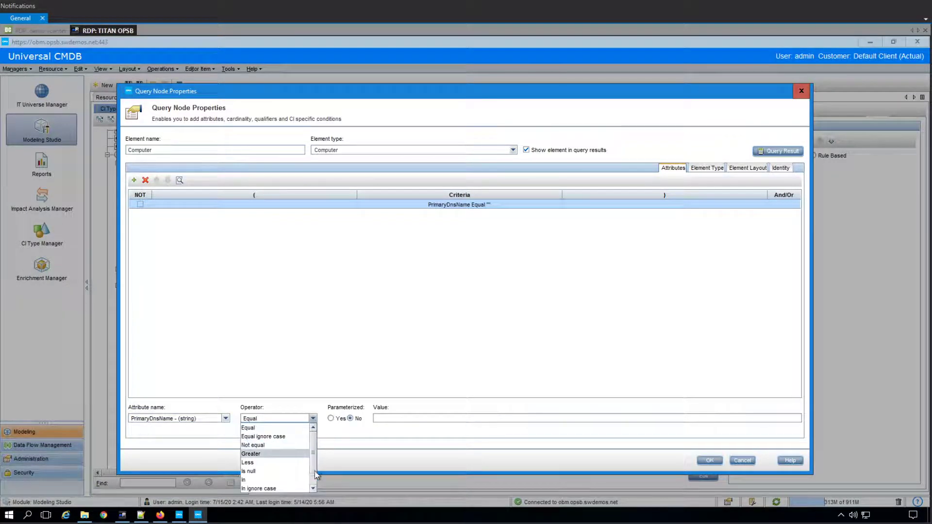
pyautogui.scroll(-2, 311, 480)
pyautogui.press('Return')
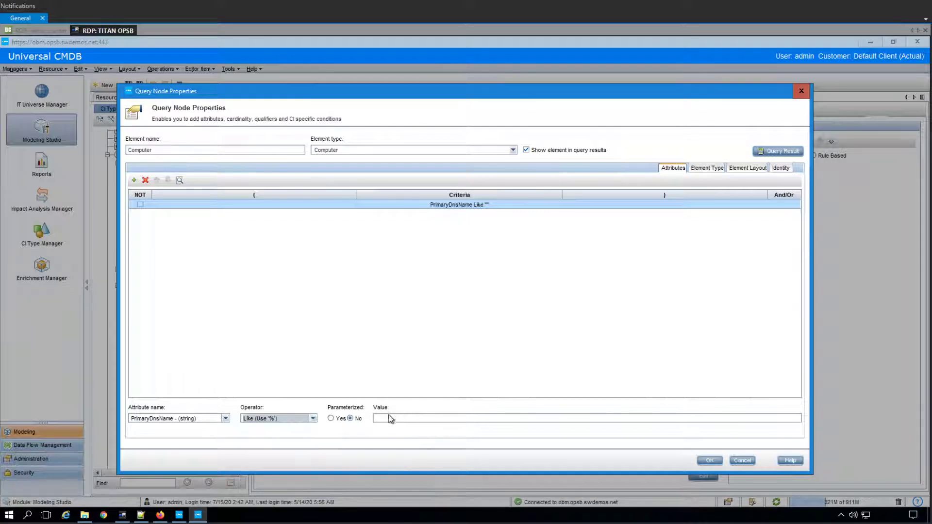
pyautogui.click(386, 418)
pyautogui.write('aos%')
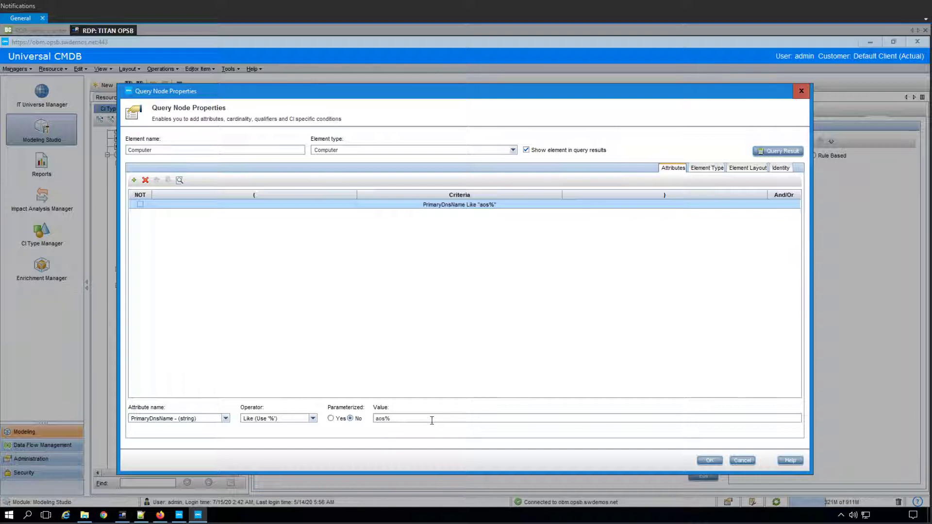
pyautogui.write('_15')
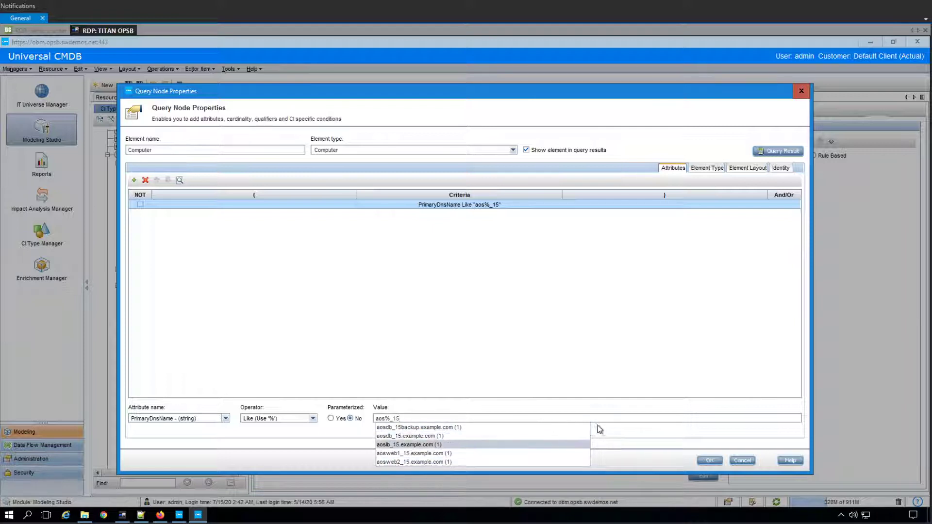
pyautogui.click(622, 434)
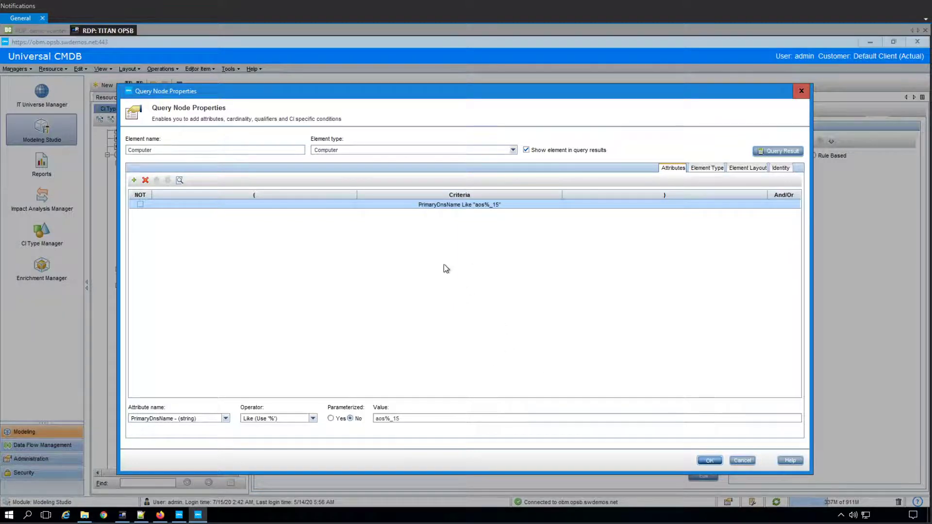
pyautogui.press('Return')
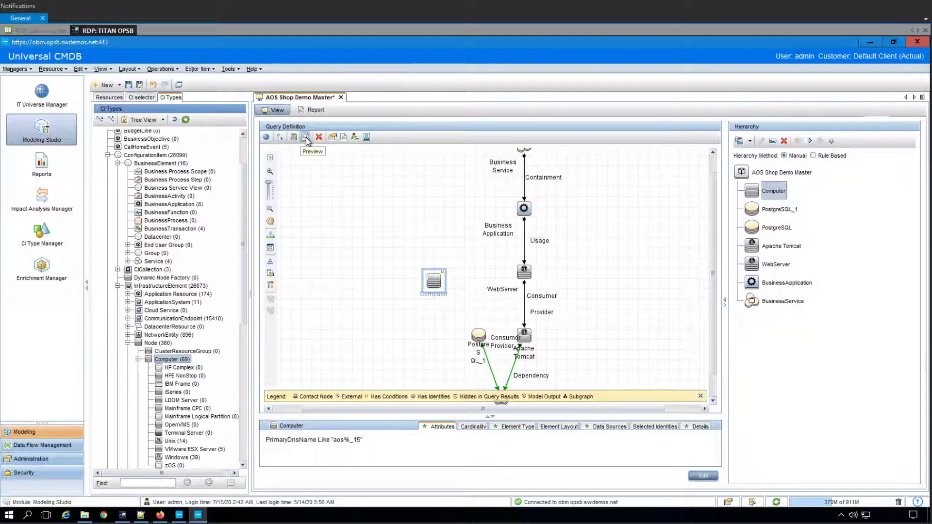
# - Review the result preview map, then recount, showing the Computer node at 0 instances
pyautogui.click(306, 138)
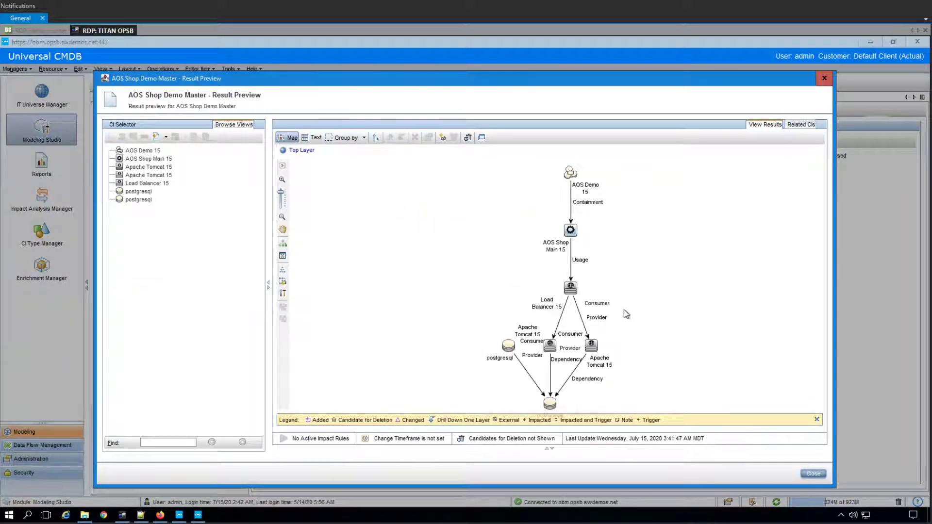
pyautogui.scroll(1, 619, 312)
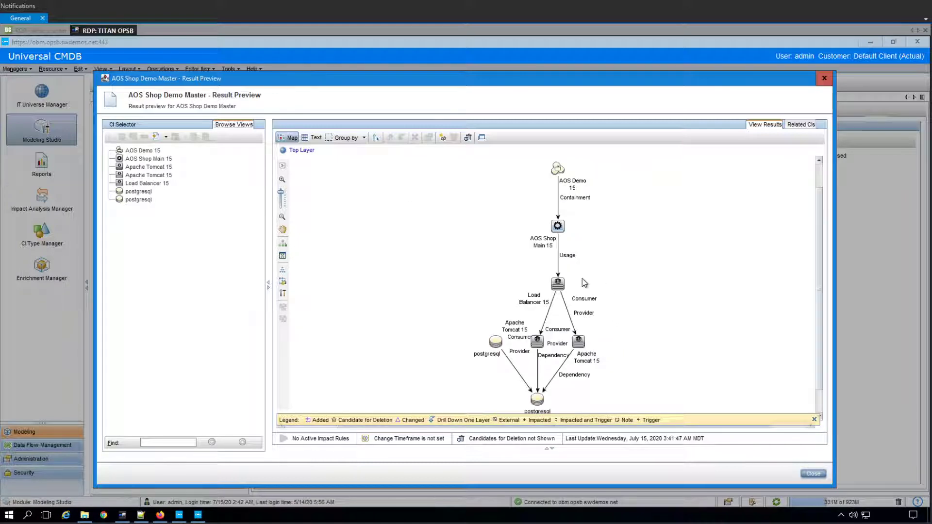
pyautogui.click(812, 475)
pyautogui.click(294, 137)
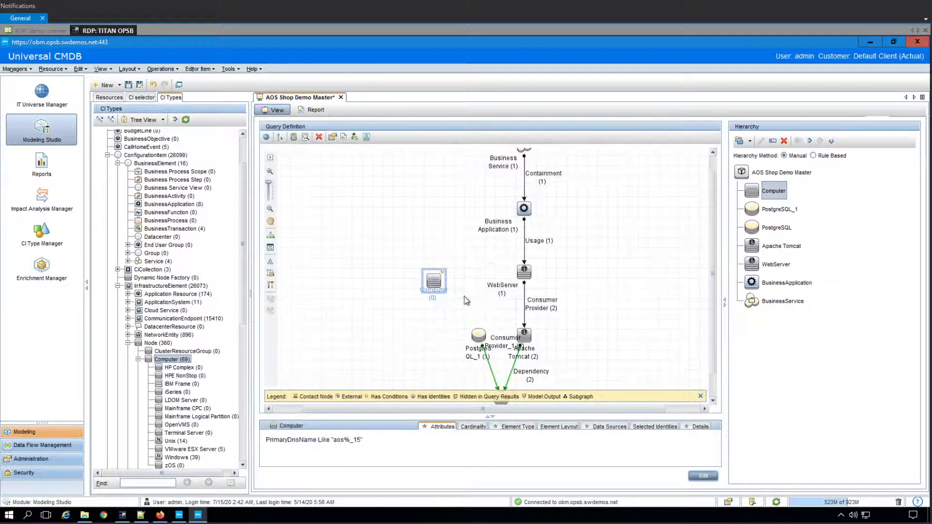
# - Verify the Computer node's element instance list is empty
pyautogui.rightClick(435, 283)
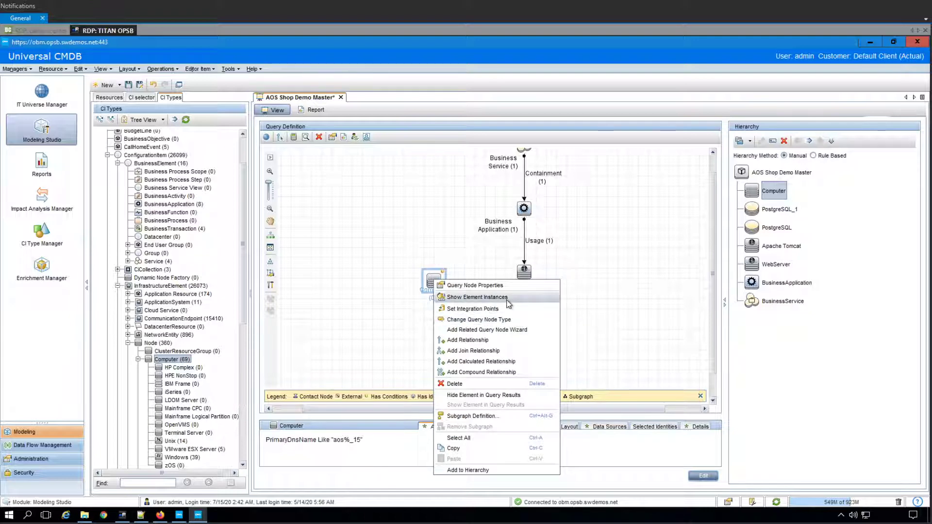
pyautogui.click(501, 304)
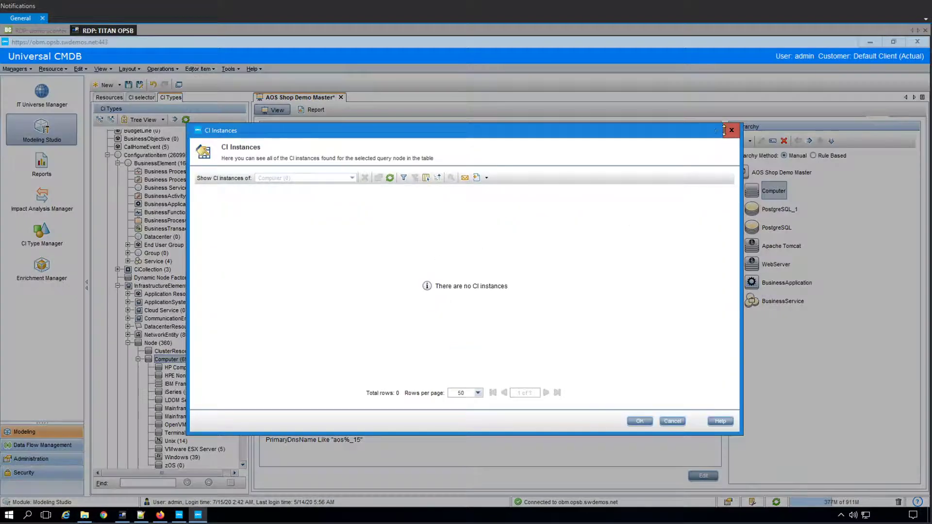
pyautogui.click(727, 133)
# - Append % to the Computer condition value, making it 'aos%_15%'
pyautogui.rightClick(439, 284)
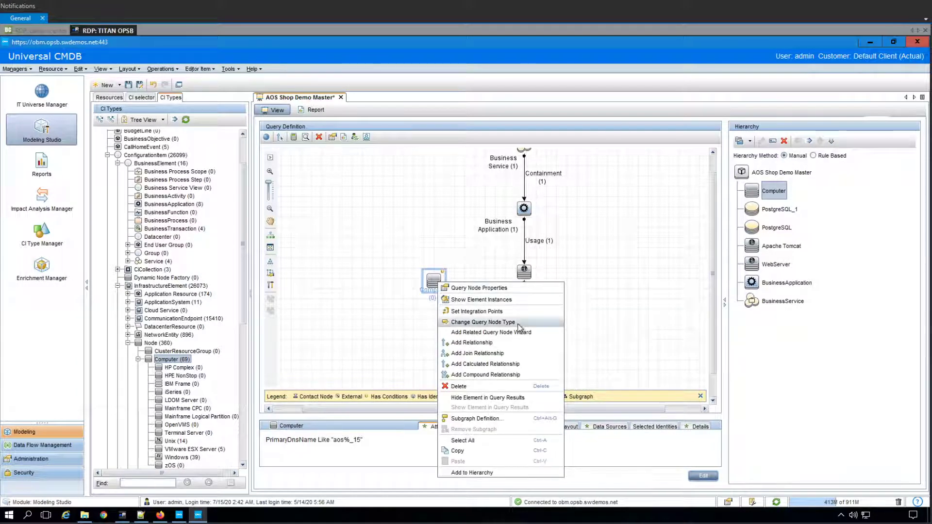
pyautogui.click(481, 289)
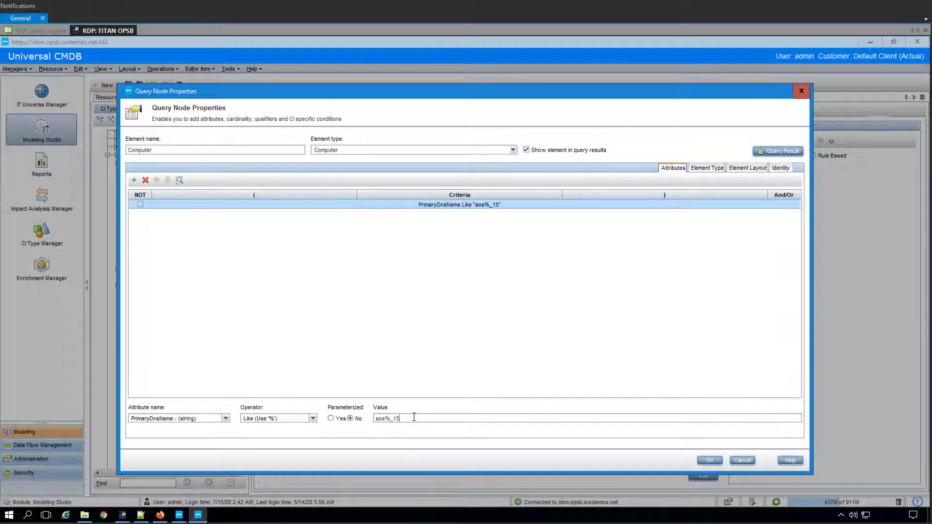
pyautogui.write('%')
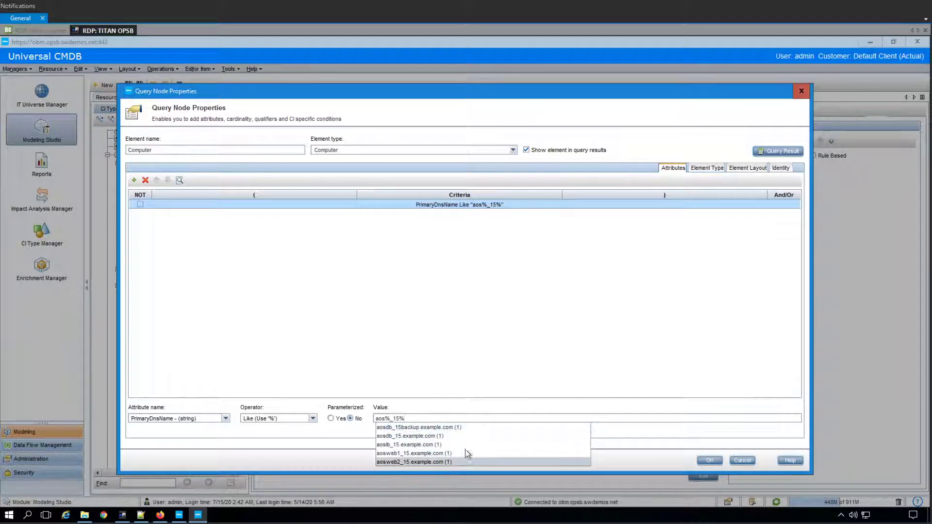
# - Apply the 'aos%_15%' condition, recount, and preview the five matching aos servers
pyautogui.click(712, 461)
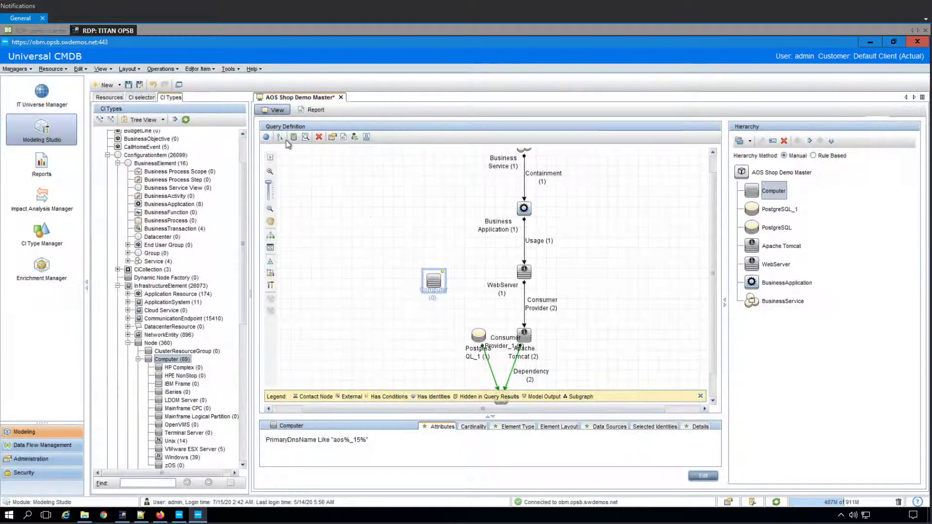
pyautogui.click(293, 137)
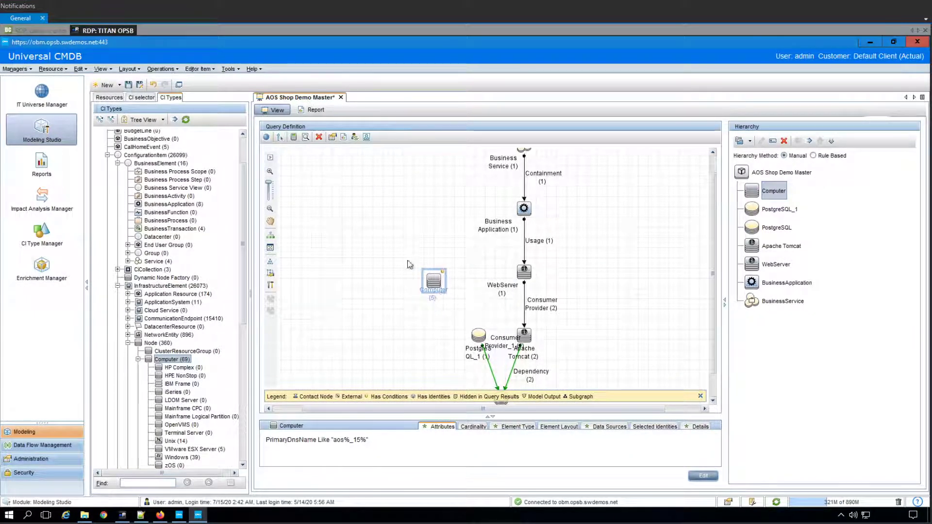
pyautogui.click(305, 137)
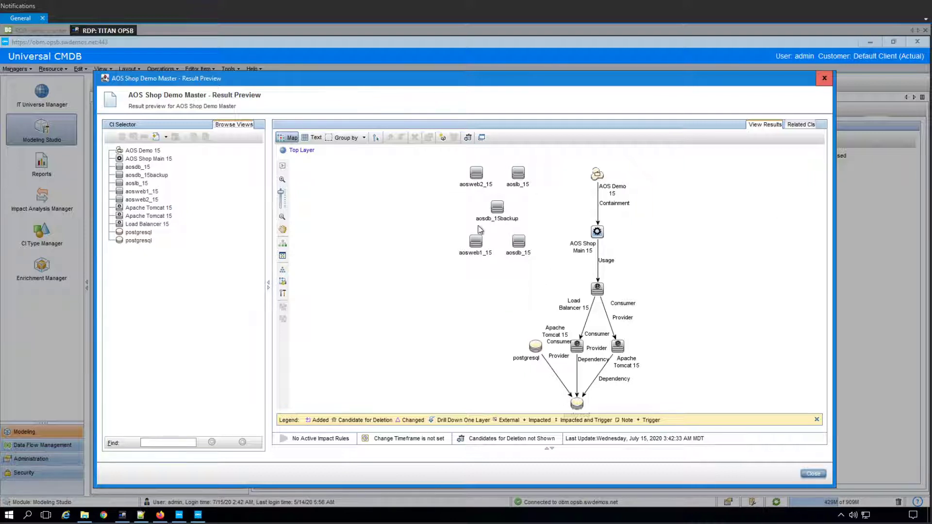
# - Close the result preview, then nest BusinessApplication under BusinessService and WebServer under BusinessApplication
pyautogui.click(825, 78)
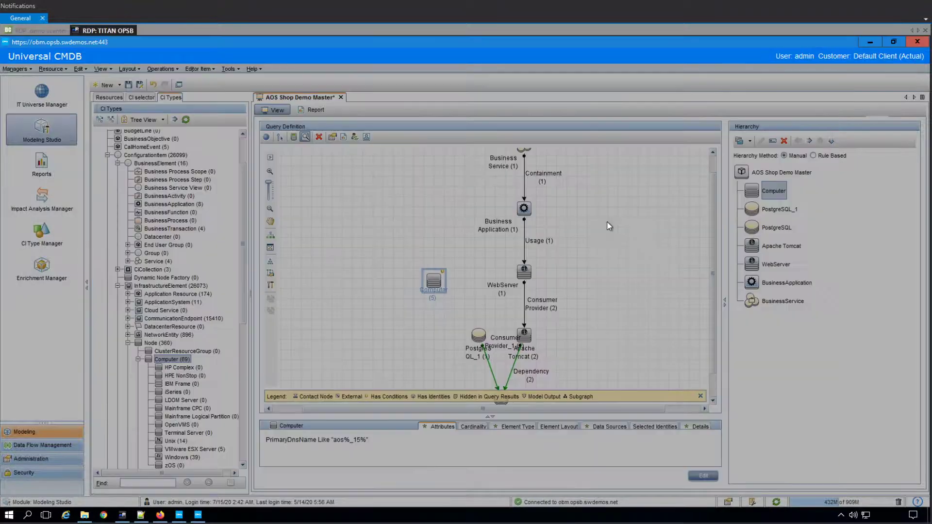
pyautogui.rightClick(524, 209)
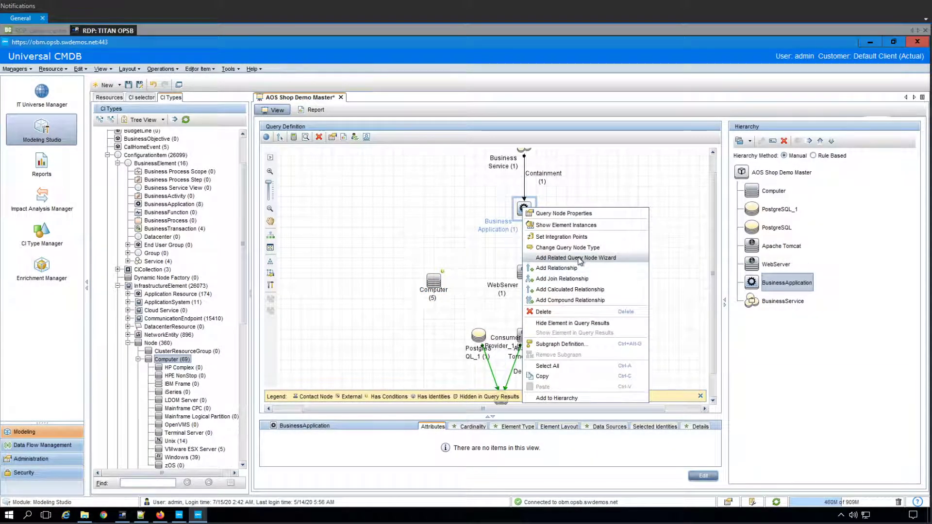
pyautogui.click(576, 258)
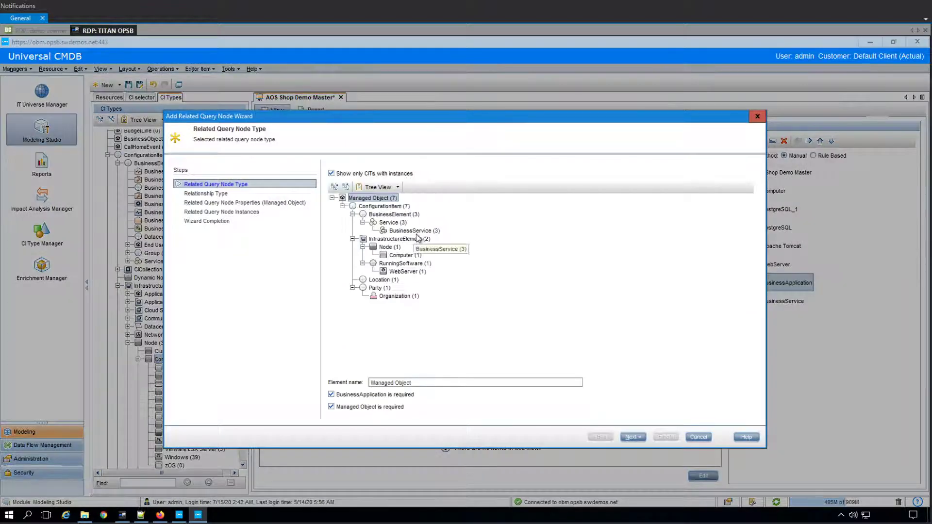
pyautogui.click(698, 437)
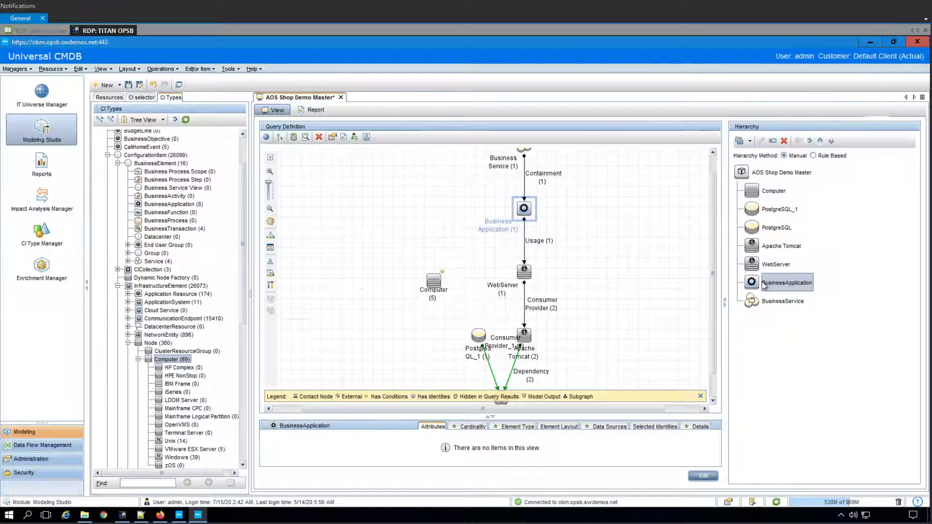
pyautogui.moveTo(773, 290); pyautogui.dragTo(777, 305)
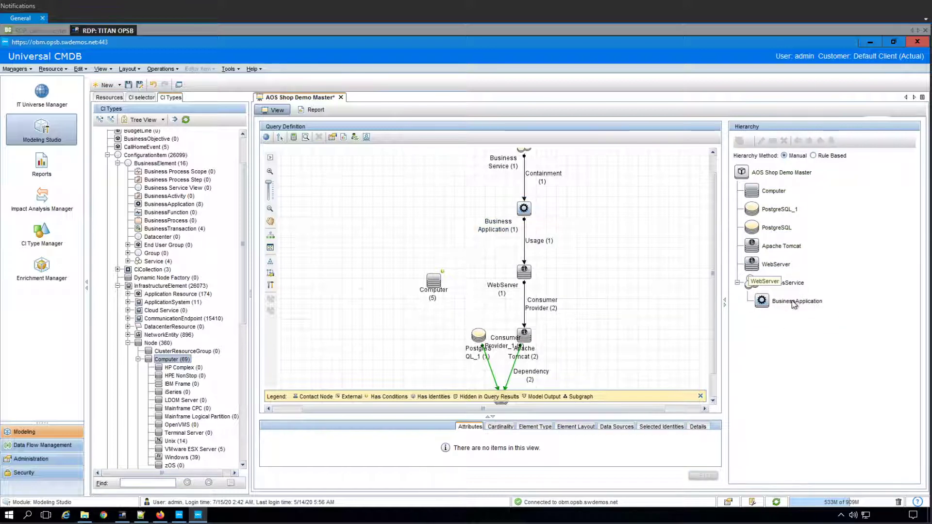
pyautogui.moveTo(760, 265); pyautogui.dragTo(792, 305)
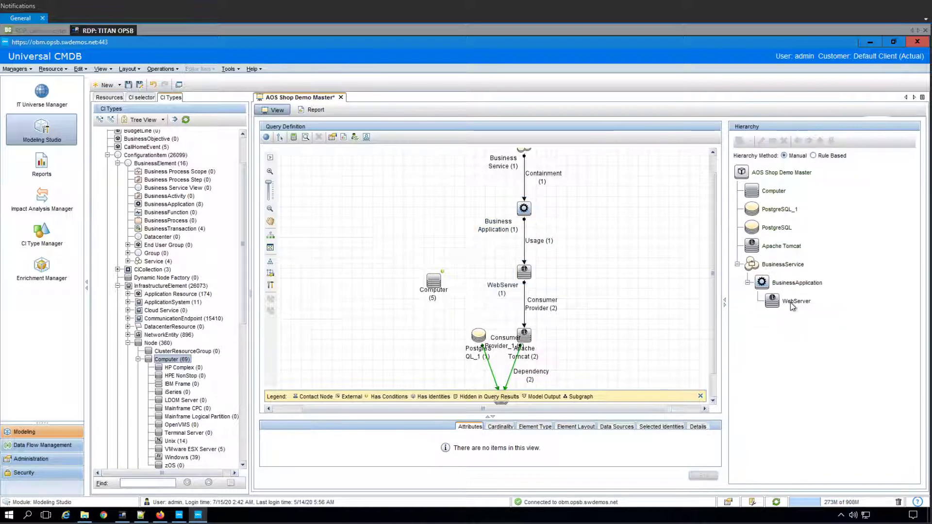
# - Add BusinessApplication_1 as a reversed Containment parent of the Apache Tomcat query node
pyautogui.click(530, 337)
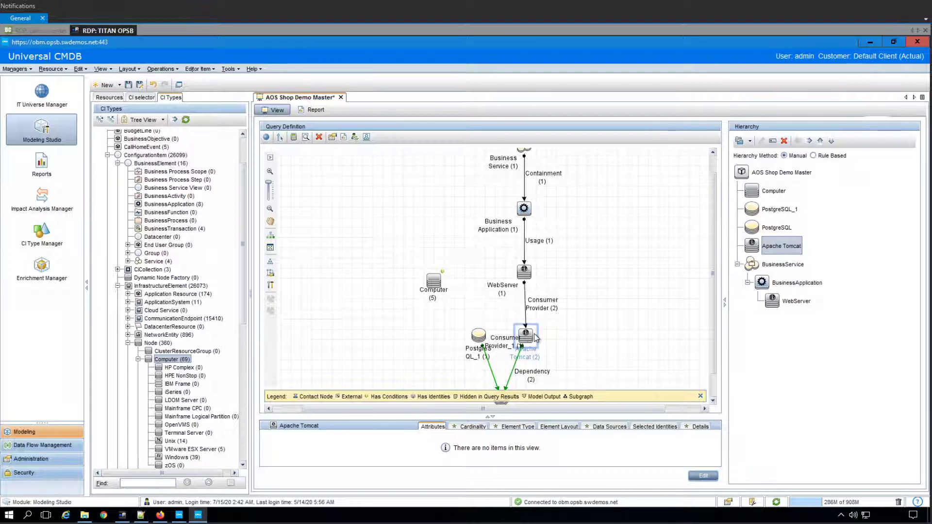
pyautogui.rightClick(534, 336)
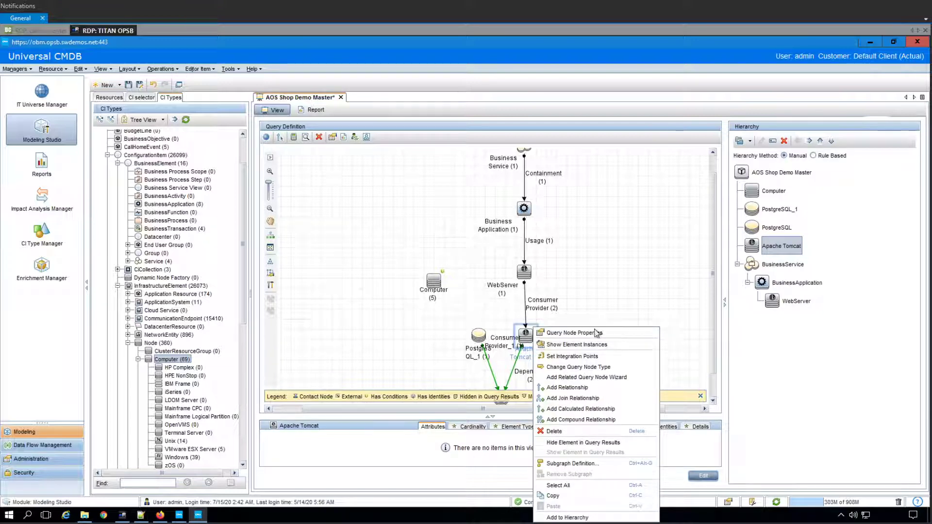
pyautogui.click(586, 379)
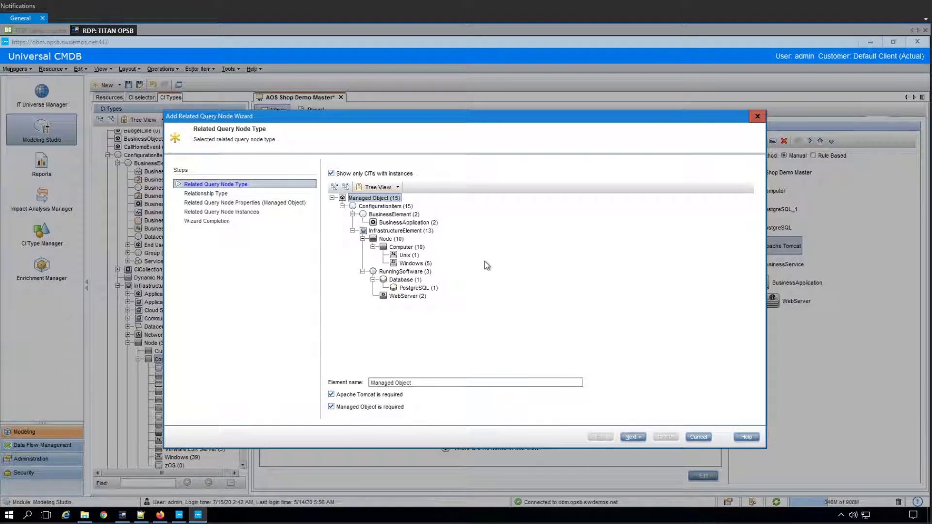
pyautogui.press('Down')
pyautogui.press('Down')
pyautogui.press('Down')
pyautogui.press('Return')
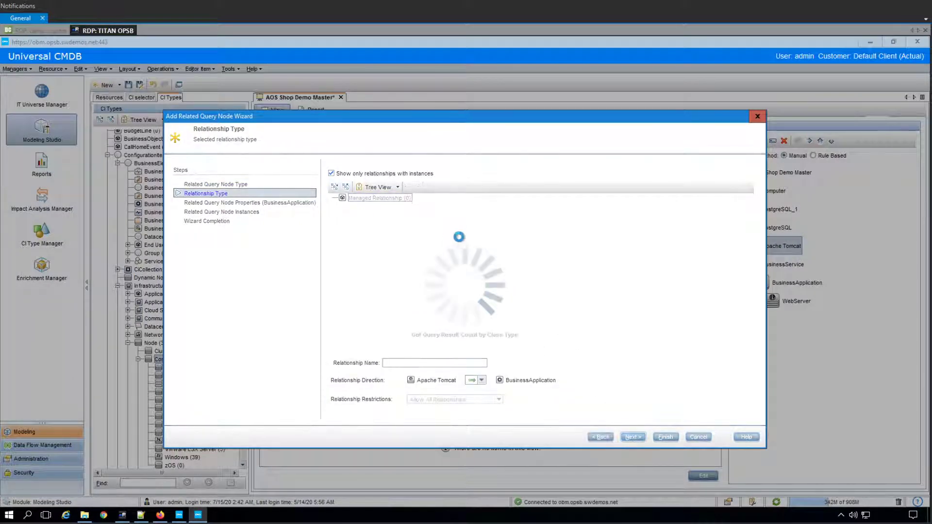
pyautogui.click(481, 382)
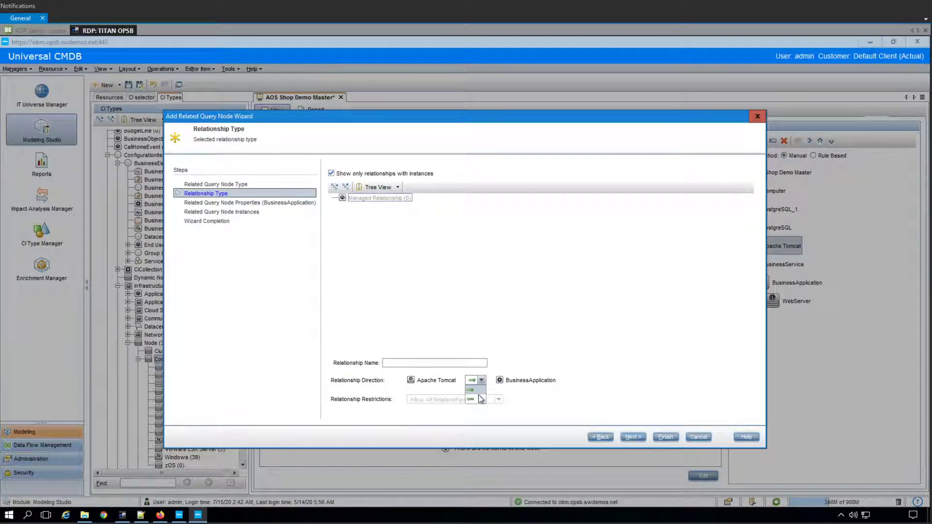
pyautogui.click(480, 399)
pyautogui.click(627, 438)
pyautogui.click(669, 440)
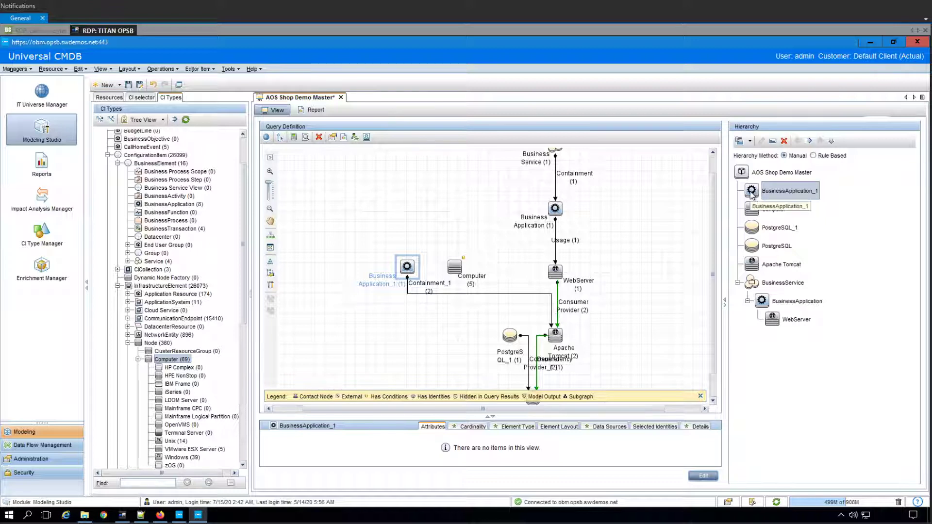
# - Chain BusinessApplication_1, Apache Tomcat, PostgreSQL and PostgreSQL_1 in the hierarchy, and move Computer last
pyautogui.moveTo(752, 192); pyautogui.dragTo(776, 326)
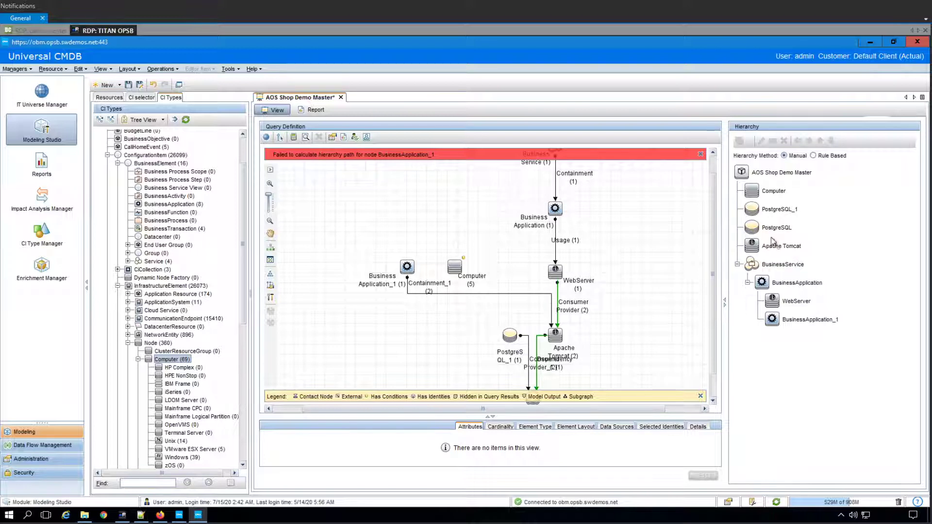
pyautogui.moveTo(754, 249); pyautogui.dragTo(788, 306)
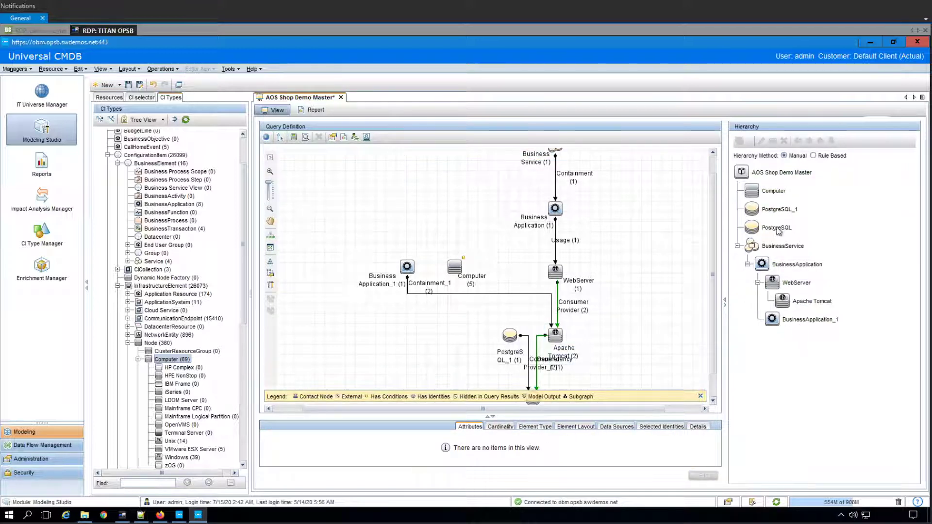
pyautogui.moveTo(807, 311); pyautogui.dragTo(805, 315)
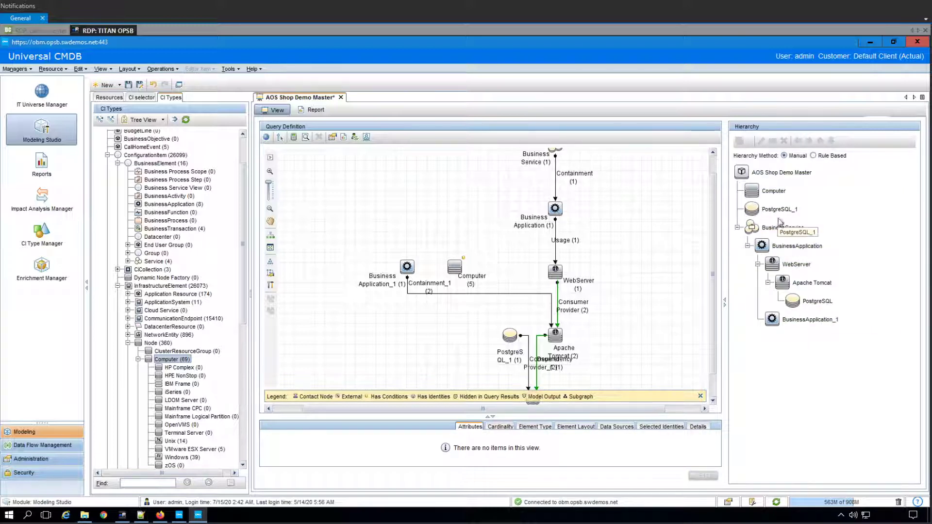
pyautogui.moveTo(793, 241); pyautogui.dragTo(819, 308)
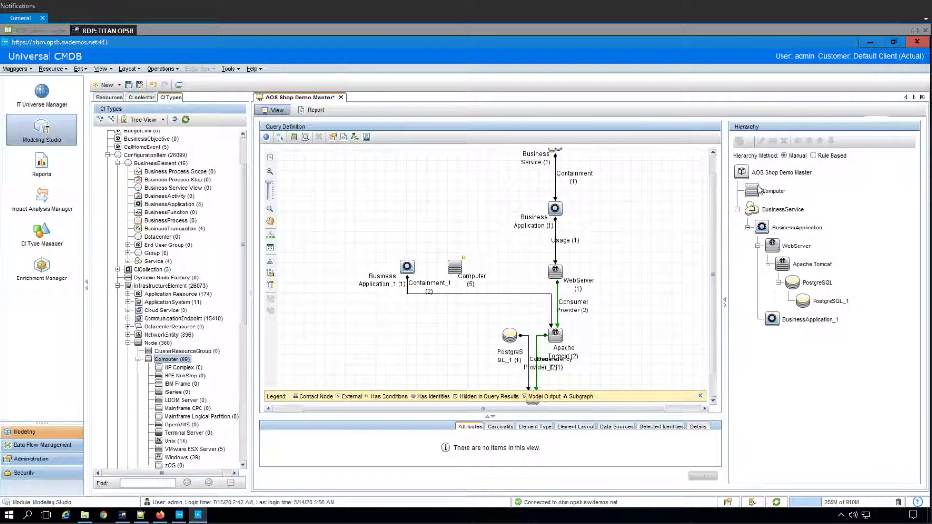
pyautogui.moveTo(760, 190); pyautogui.dragTo(759, 219)
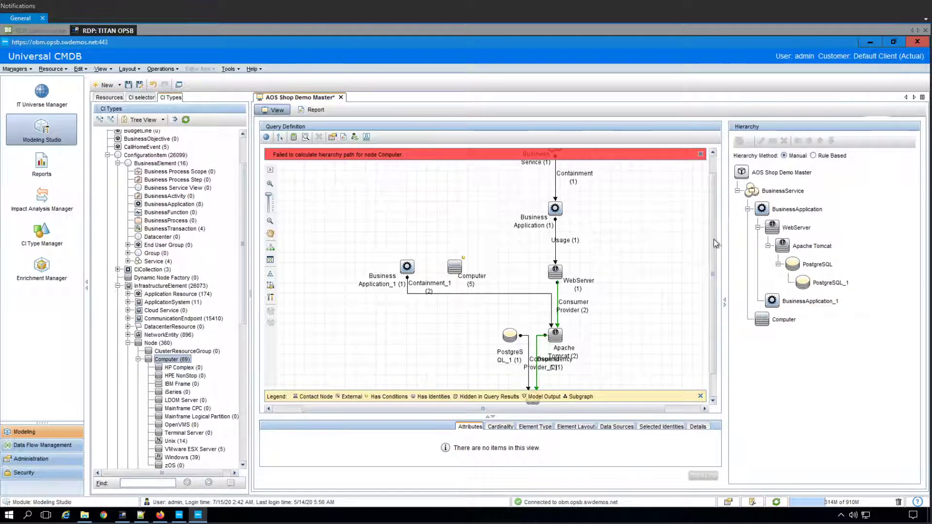
# - Preview the query results, then move Computer directly under the view root
pyautogui.scroll(1, 615, 200)
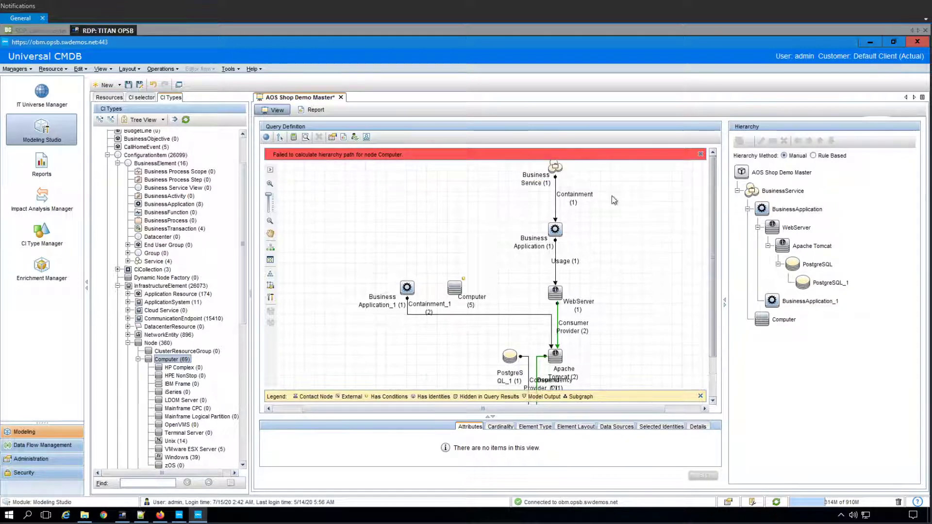
pyautogui.click(556, 169)
pyautogui.rightClick(555, 168)
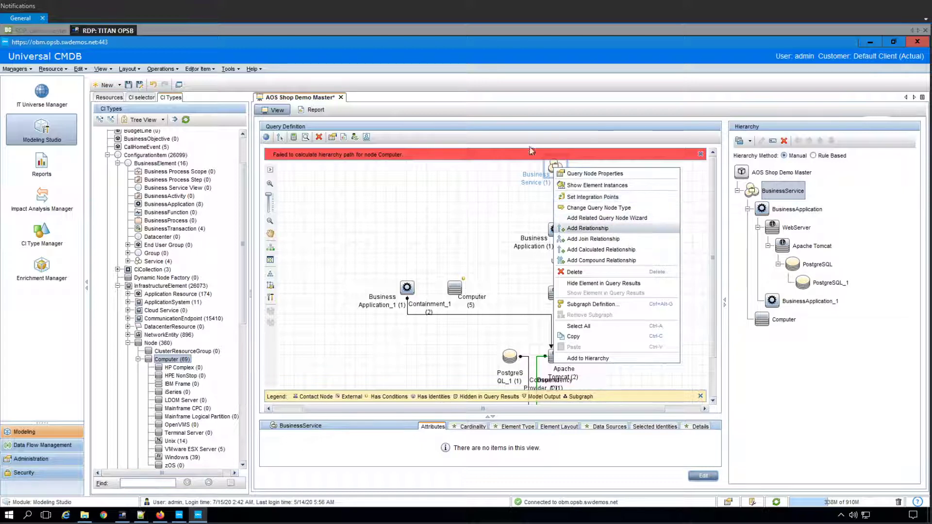
pyautogui.click(305, 137)
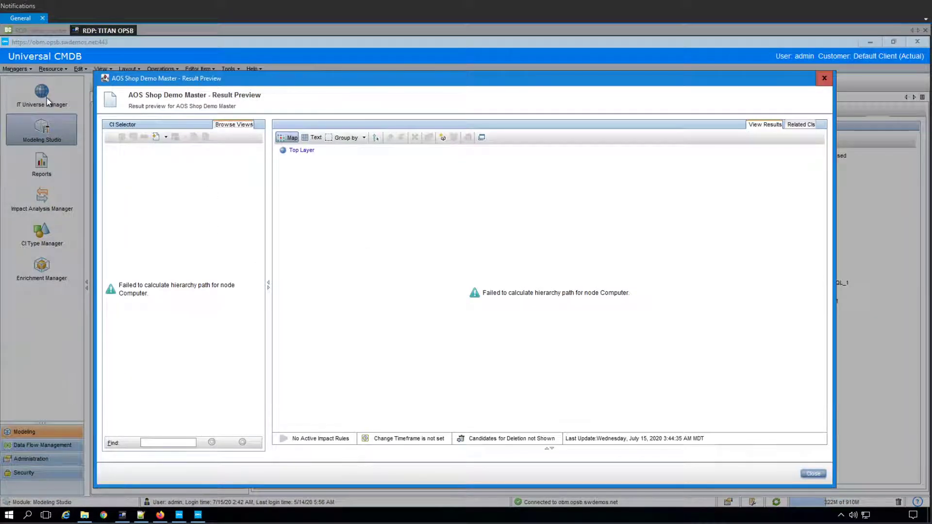
pyautogui.click(824, 78)
pyautogui.click(780, 320)
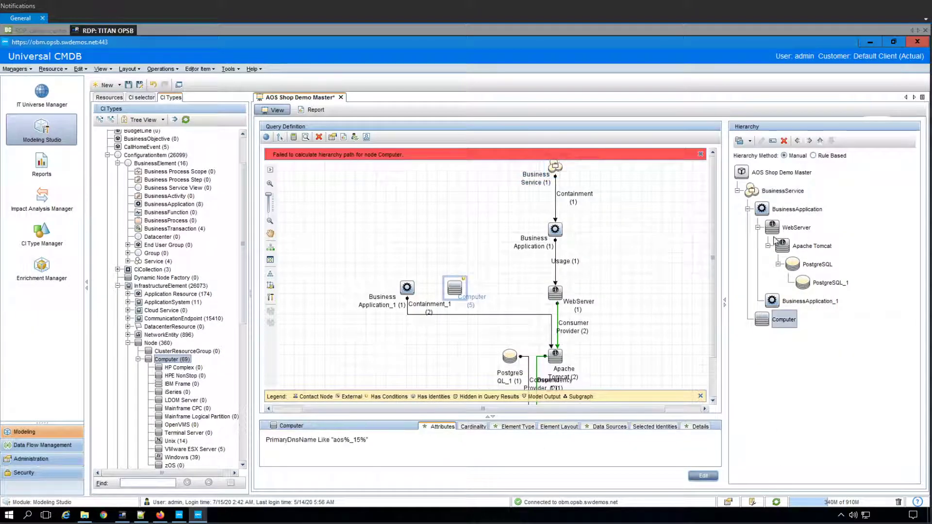
pyautogui.moveTo(753, 178); pyautogui.dragTo(752, 178)
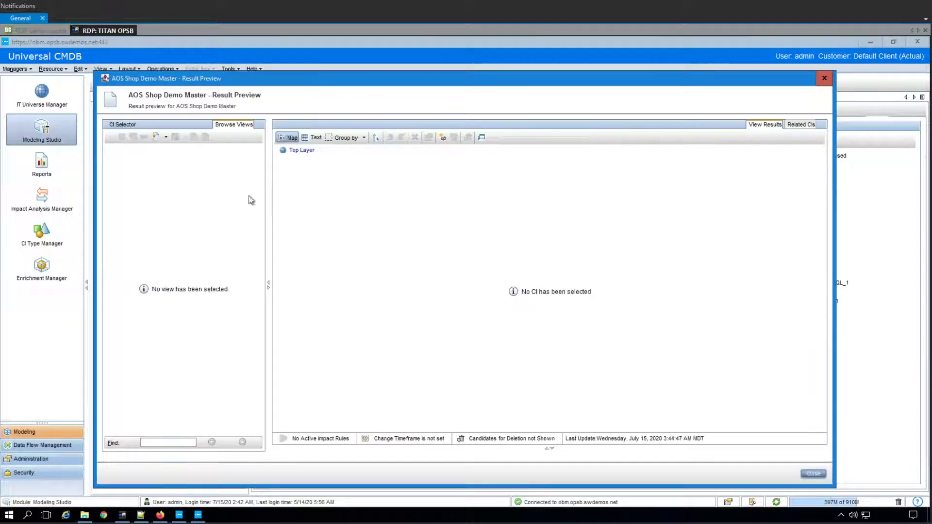
# - Expand AOS Demo 15 in the result preview and start relating it to other CIs
pyautogui.click(119, 151)
pyautogui.doubleClick(119, 152)
pyautogui.click(140, 152)
pyautogui.rightClick(139, 154)
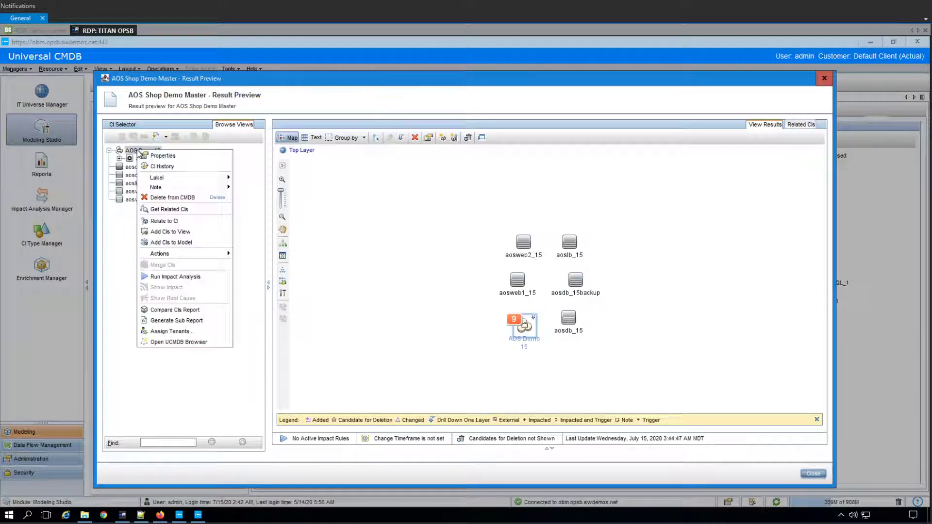
pyautogui.click(192, 222)
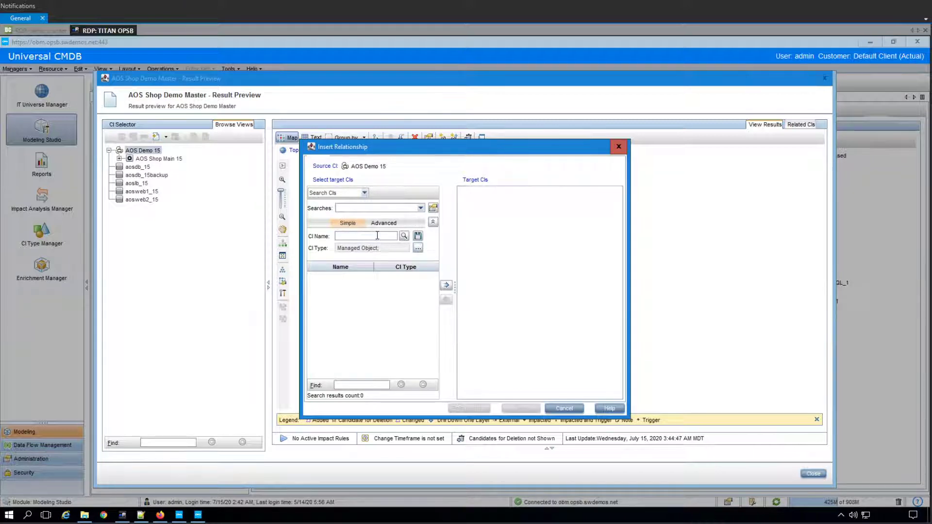
# - Search CIs named 'aos' and add the five aos server CIs as relationship targets
pyautogui.click(377, 235)
pyautogui.write('aos%15')
pyautogui.click(404, 236)
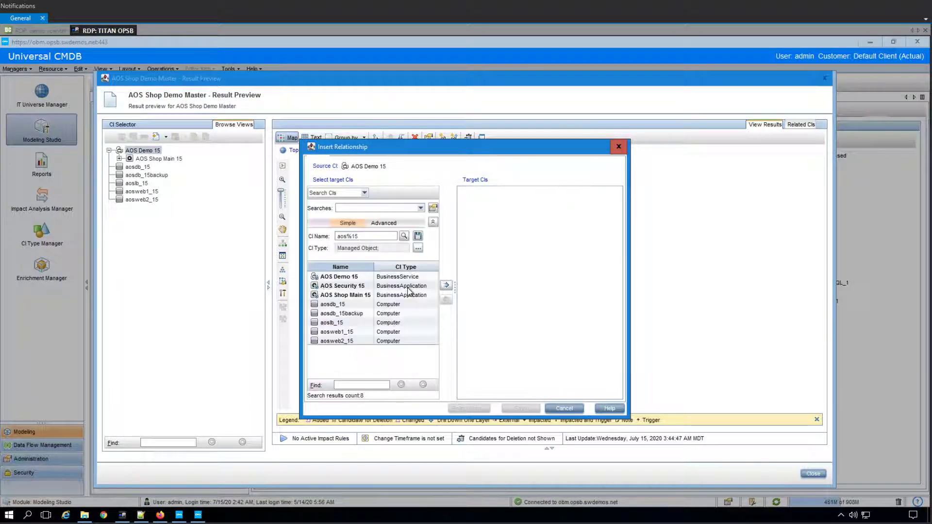
pyautogui.moveTo(343, 307); pyautogui.dragTo(347, 341)
pyautogui.click(449, 286)
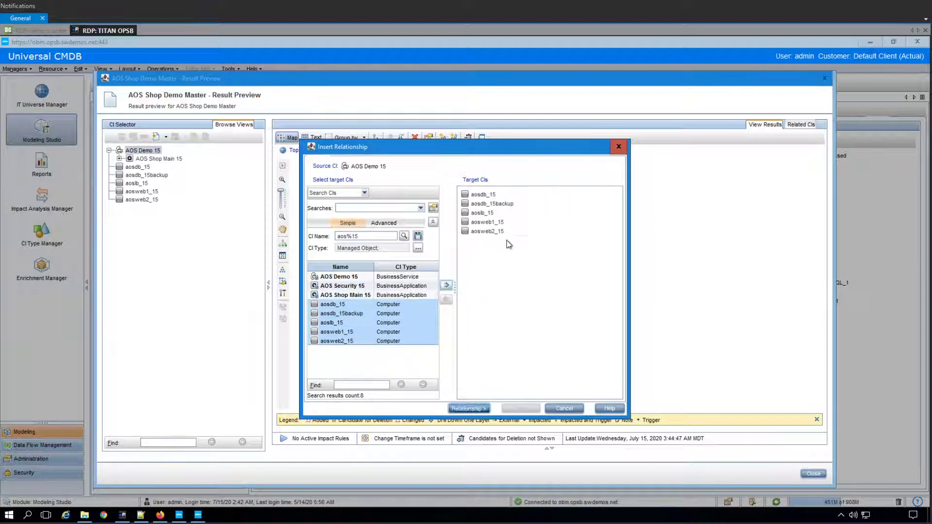
# - Link the five servers to AOS Demo 15 with Containment, save, and close the dialog
pyautogui.click(469, 409)
pyautogui.click(446, 202)
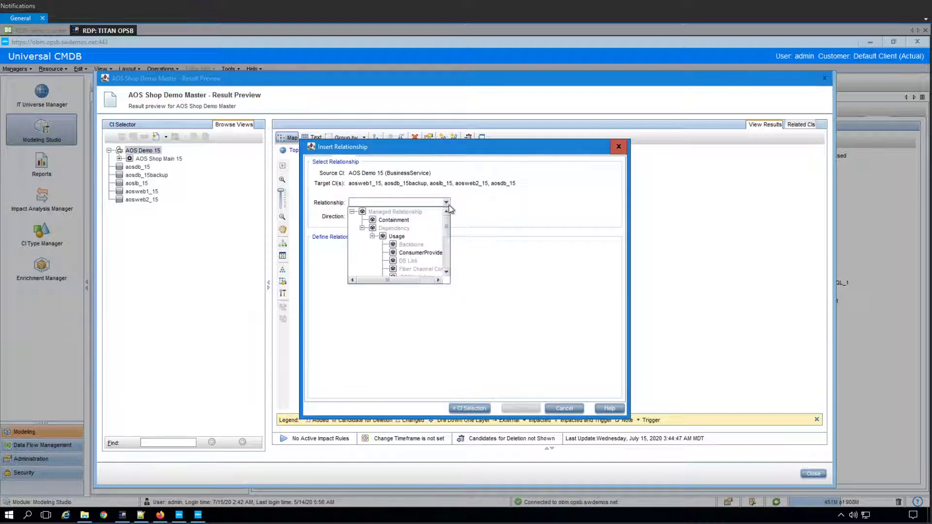
pyautogui.moveTo(446, 245); pyautogui.dragTo(447, 275)
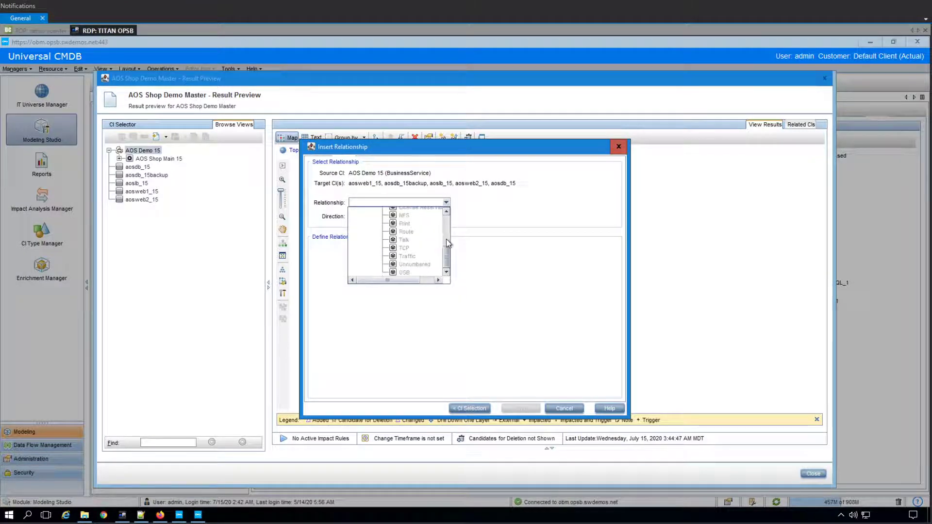
pyautogui.scroll(10, 447, 242)
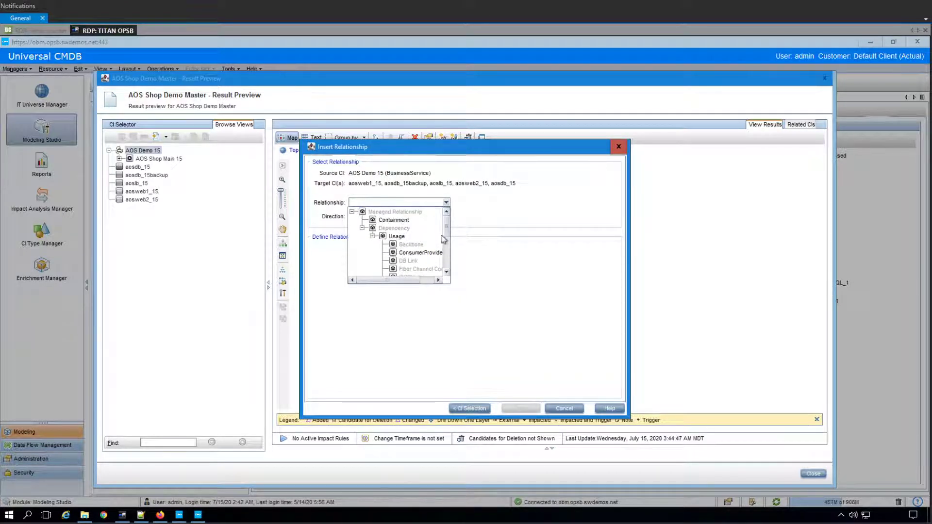
pyautogui.click(462, 294)
pyautogui.click(522, 407)
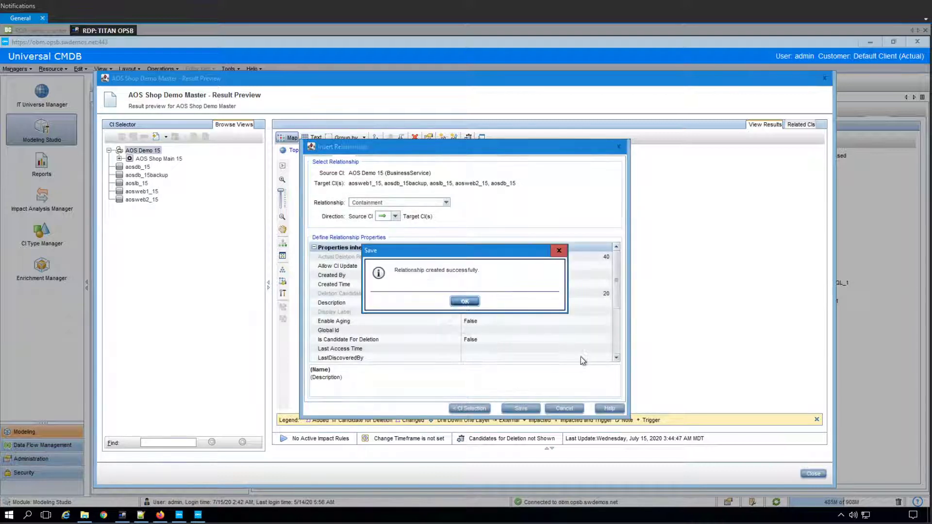
pyautogui.click(464, 303)
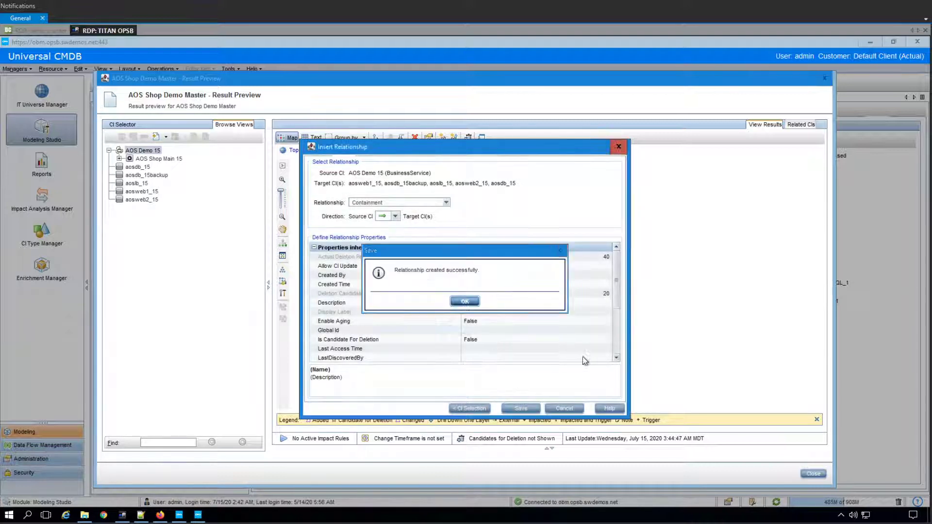
pyautogui.click(572, 409)
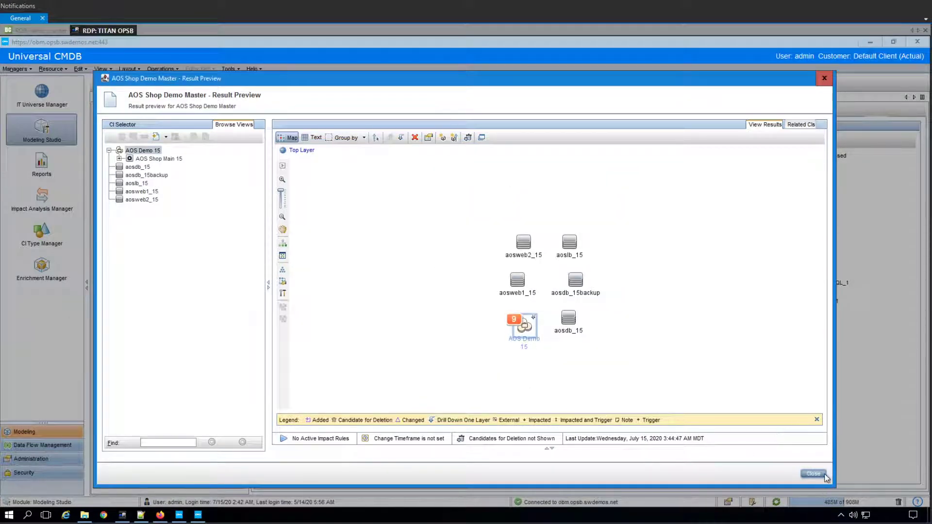
# - Close the result preview and delete the old Computer node from the query
pyautogui.click(825, 474)
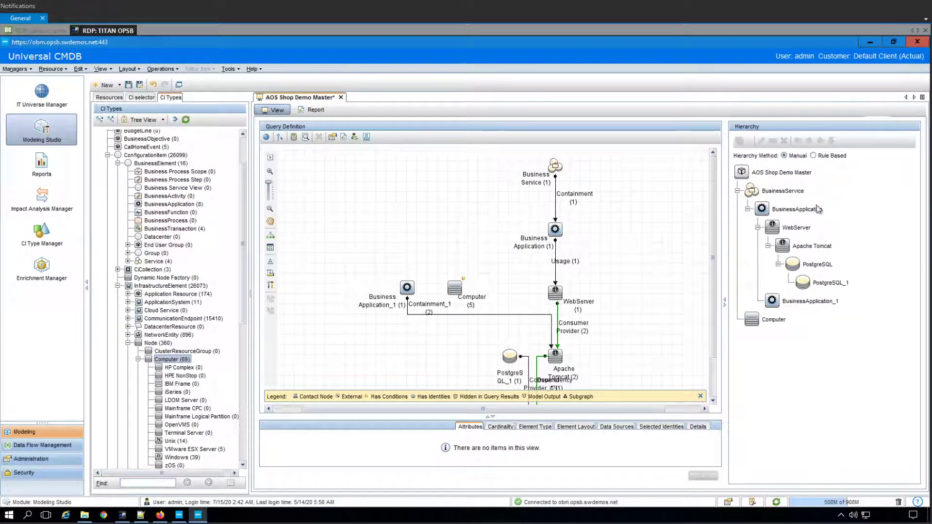
pyautogui.moveTo(752, 321); pyautogui.dragTo(758, 193)
pyautogui.moveTo(790, 269); pyautogui.dragTo(791, 268)
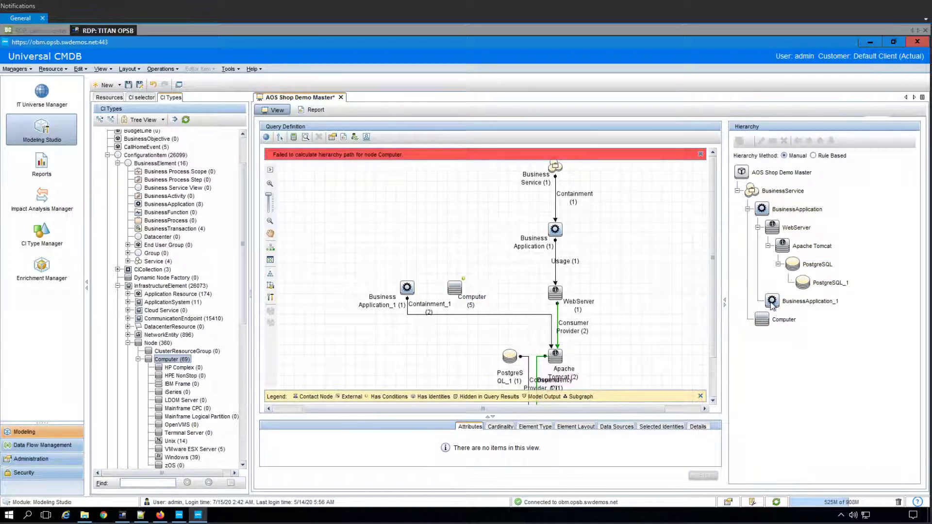
pyautogui.click(469, 292)
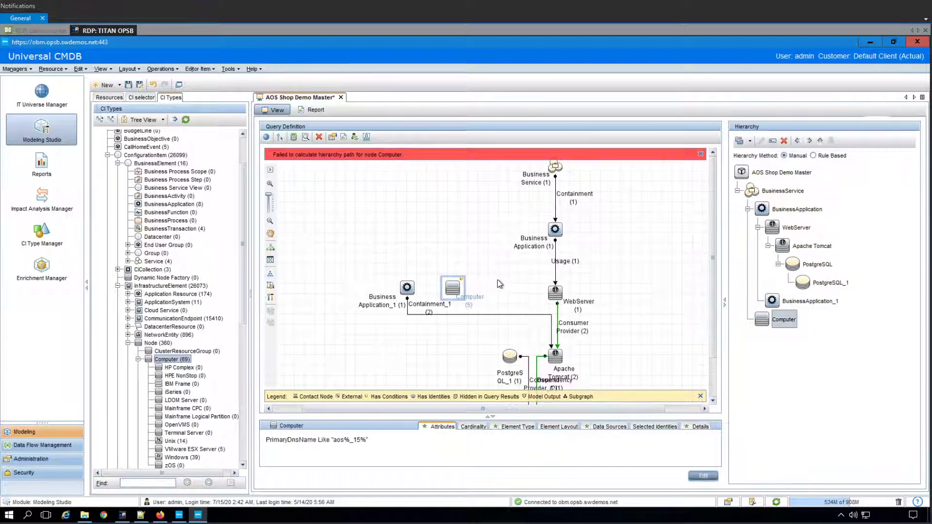
pyautogui.press('Delete')
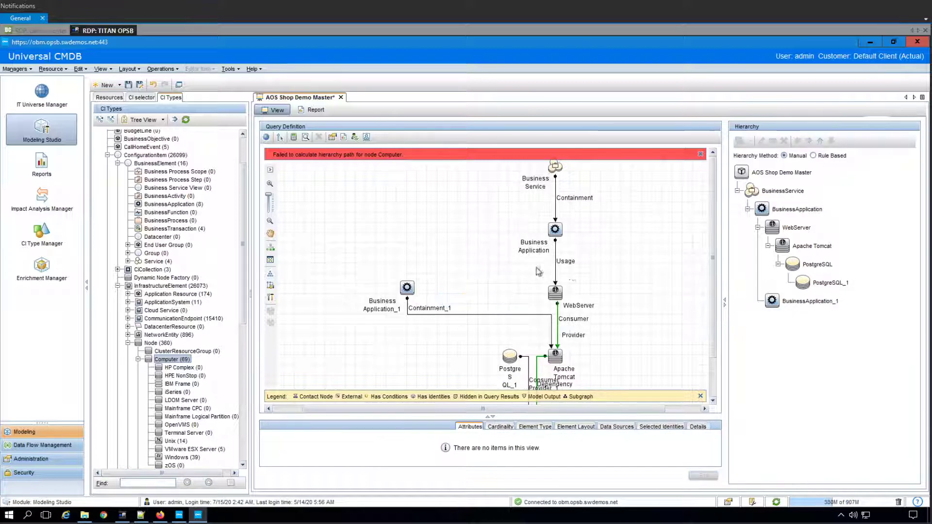
# - Add a Computer node contained by Business Service and place it under BusinessService in the hierarchy
pyautogui.rightClick(557, 173)
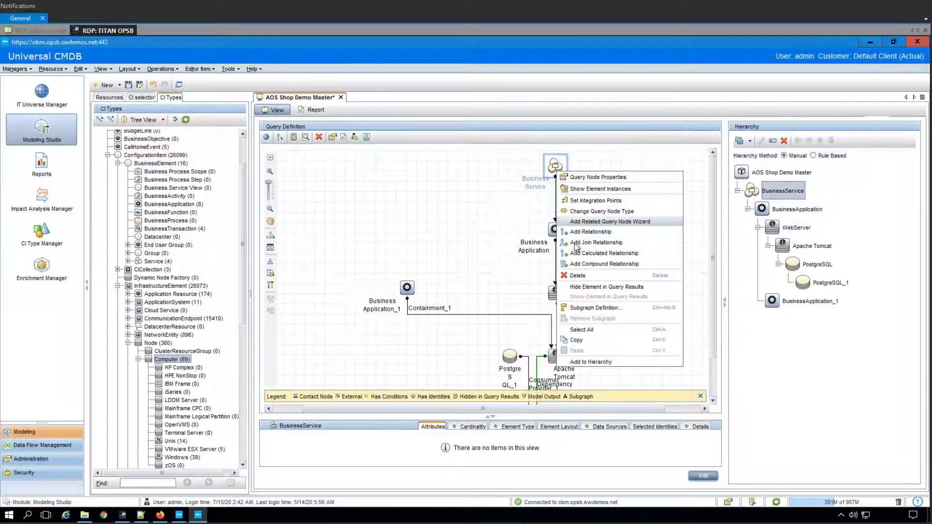
pyautogui.click(597, 221)
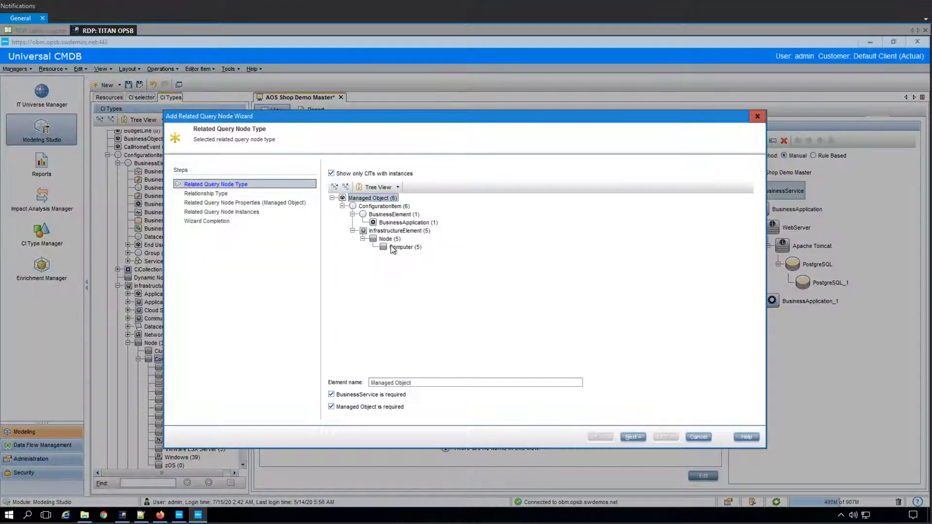
pyautogui.click(394, 247)
pyautogui.click(632, 438)
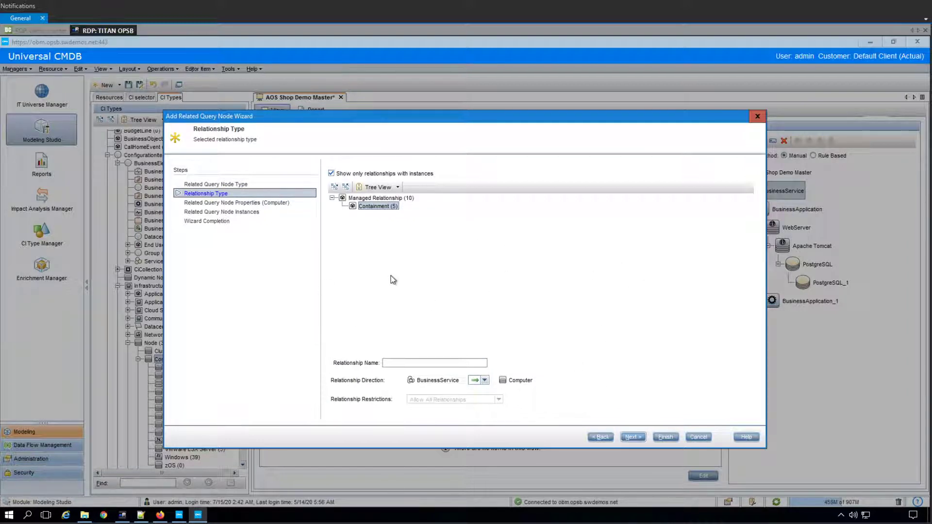
pyautogui.click(633, 438)
pyautogui.click(666, 438)
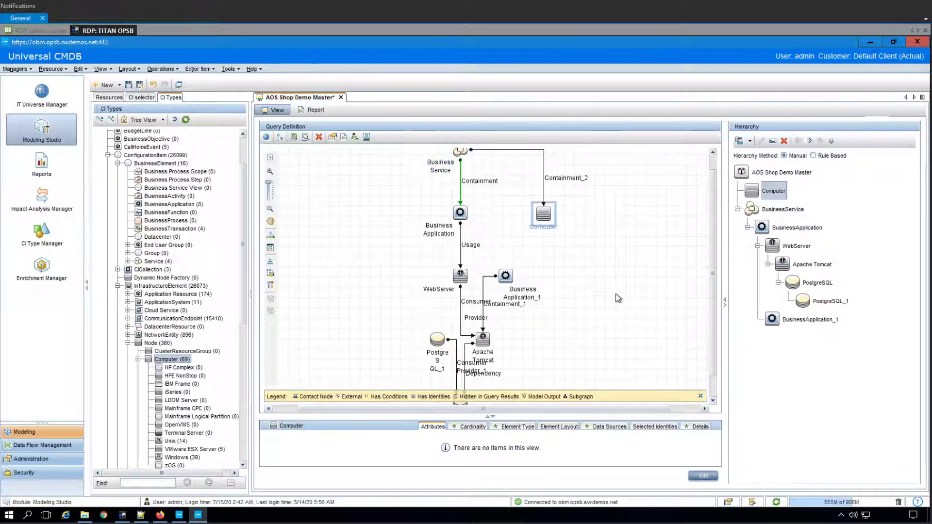
pyautogui.scroll(1, 713, 298)
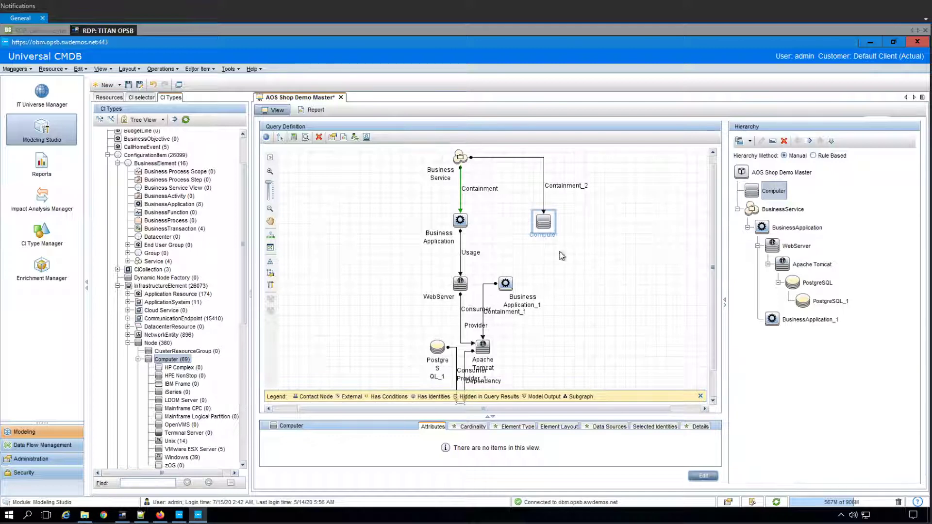
pyautogui.moveTo(783, 207); pyautogui.dragTo(784, 209)
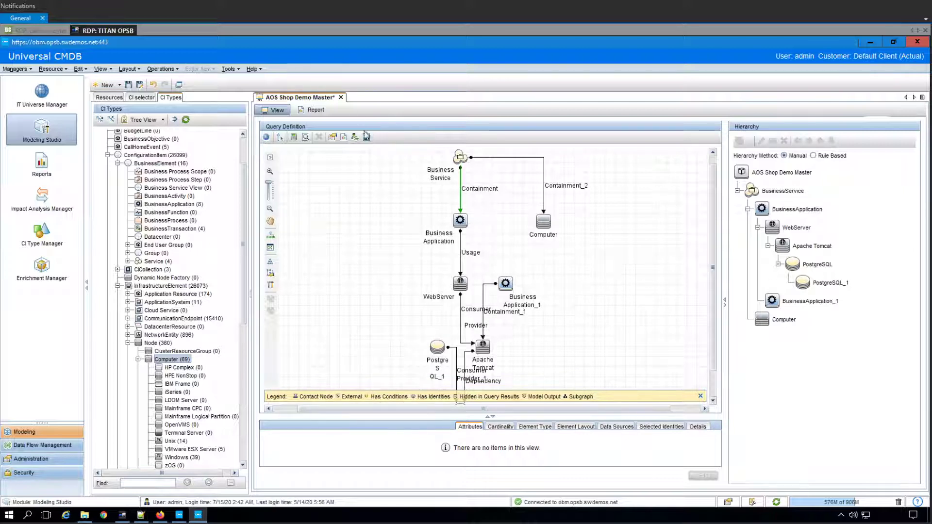
# - Save the master pattern, then save a copy named AOS Shop Demo 15
pyautogui.click(128, 85)
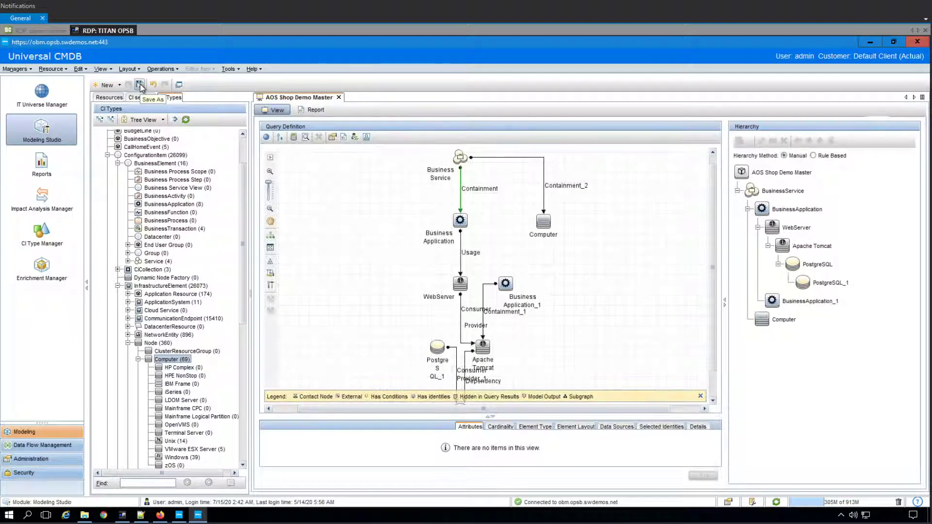
pyautogui.click(140, 85)
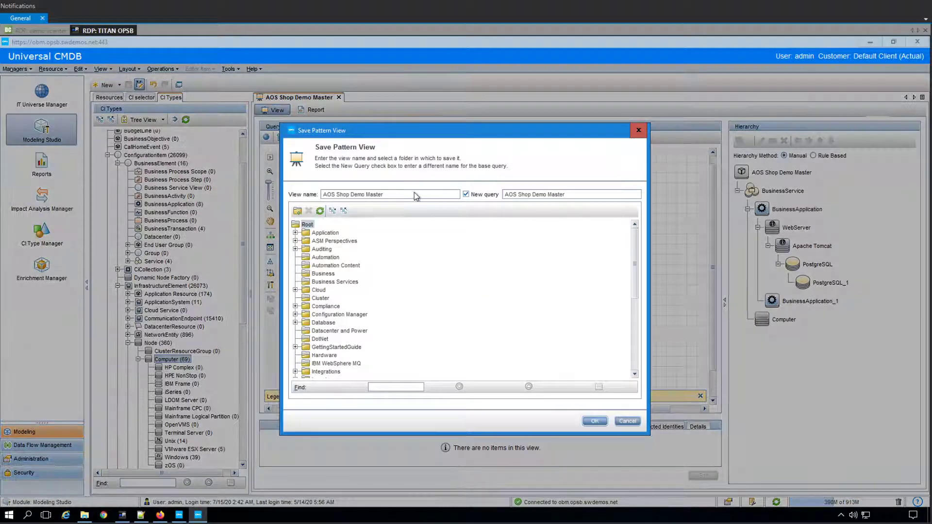
pyautogui.doubleClick(416, 195)
pyautogui.write('15')
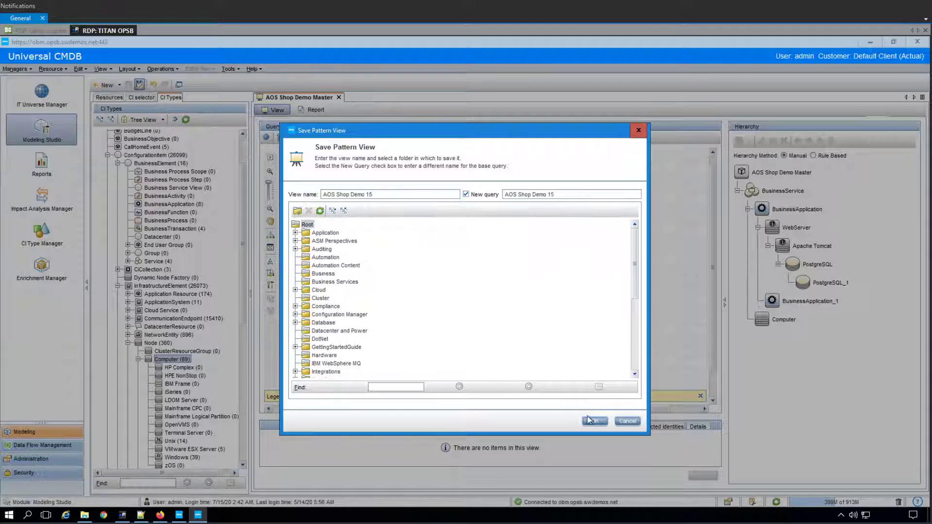
pyautogui.click(590, 422)
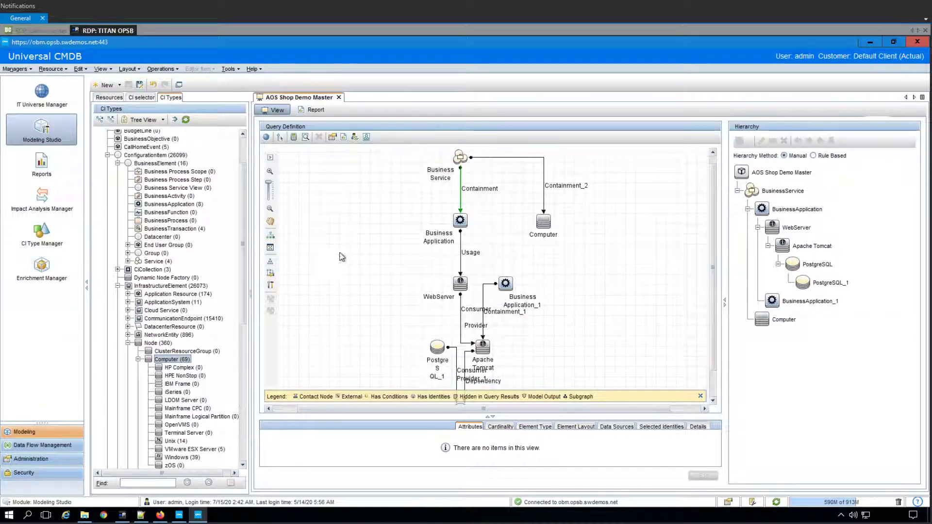
pyautogui.click(459, 223)
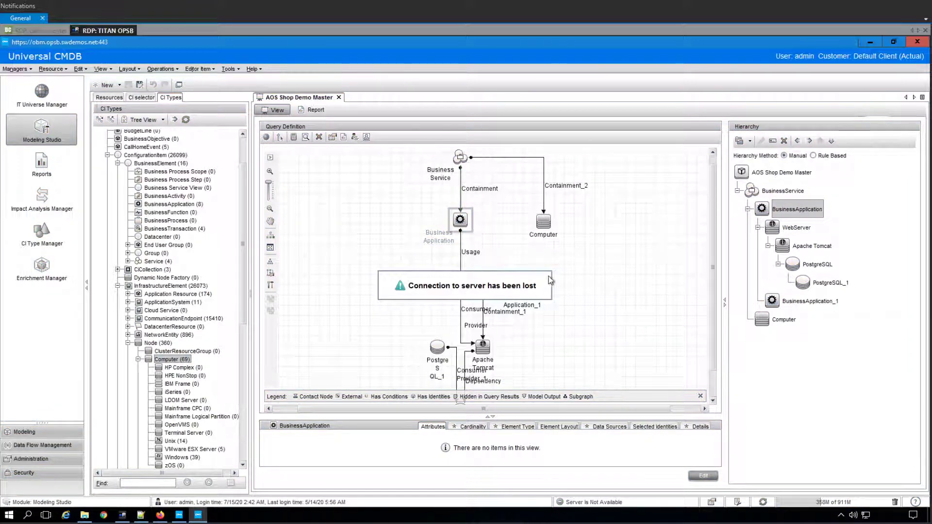
# - Close the Universal CMDB modeling window, returning to the Local Client connection list
pyautogui.click(198, 519)
pyautogui.click(198, 519)
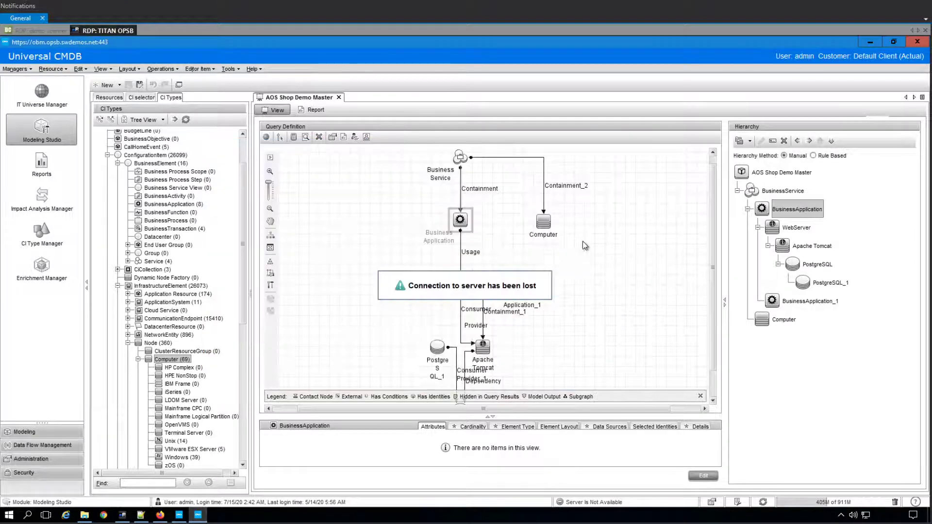
pyautogui.click(917, 41)
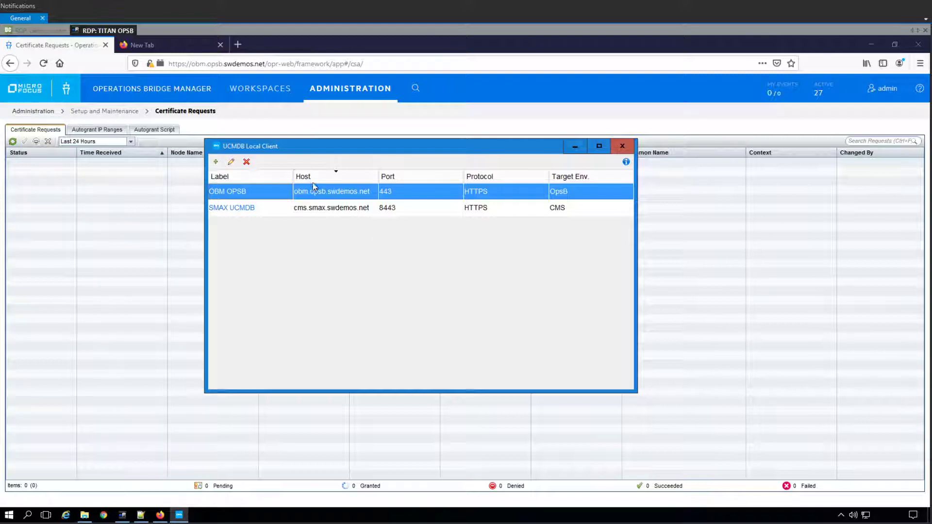
# - Dismiss the UCMDB Local Client list and go to Workspaces > My Workspace
pyautogui.click(623, 146)
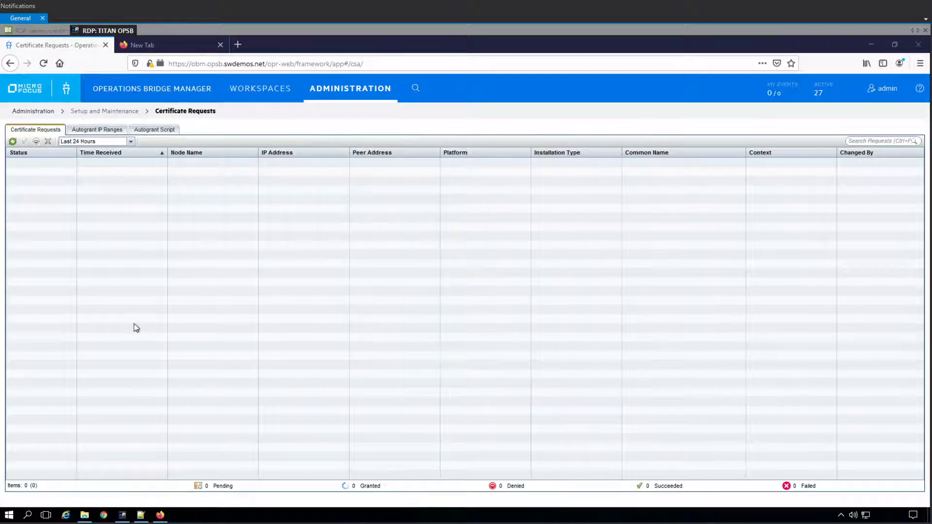
pyautogui.click(272, 95)
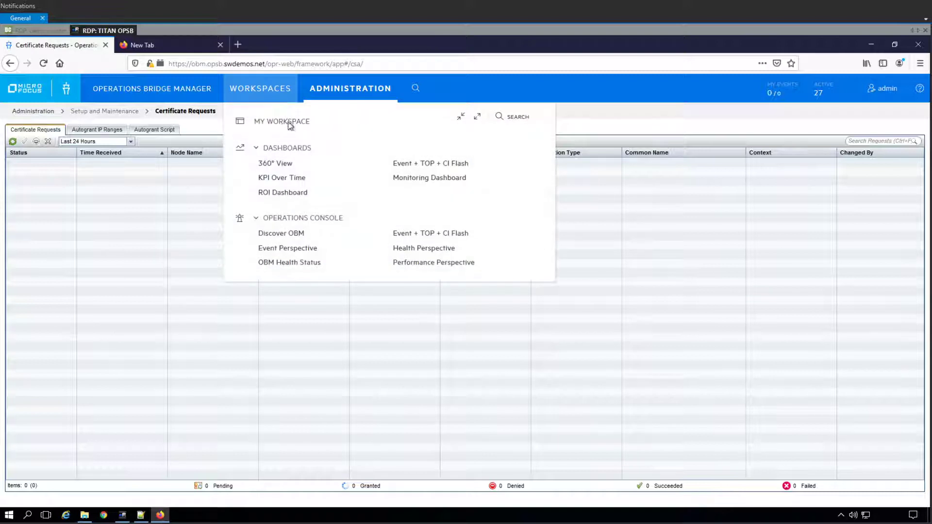
pyautogui.click(342, 127)
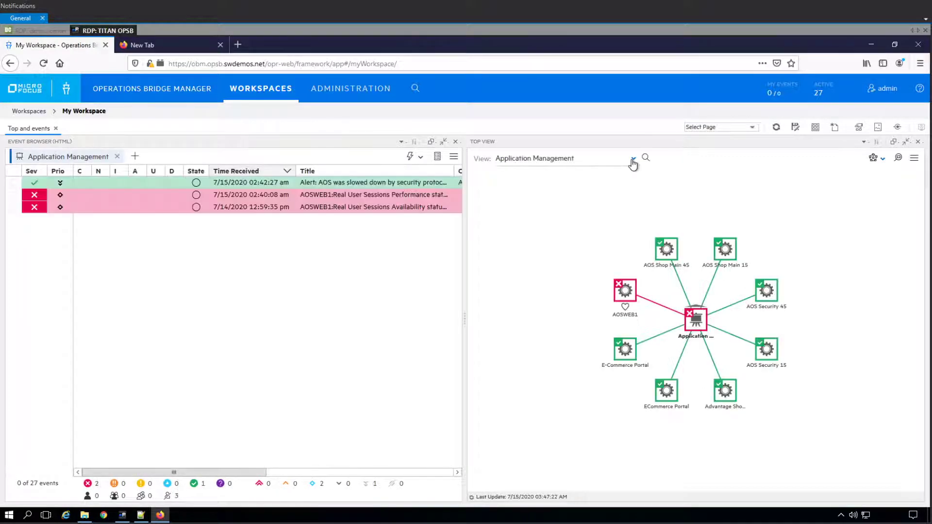
# - Show the AOS Shop Demo 15 view in Top View and expand the left Apache Tomcat 15 node
pyautogui.click(633, 161)
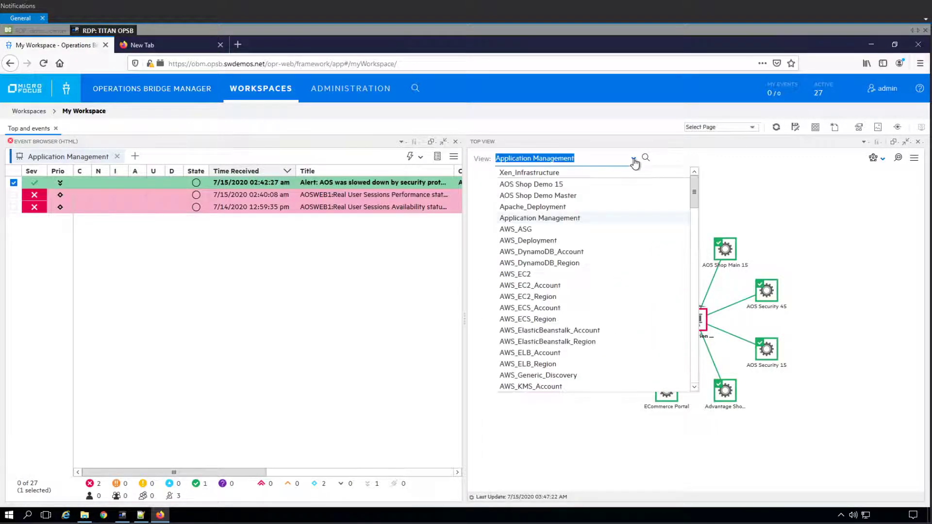
pyautogui.click(559, 185)
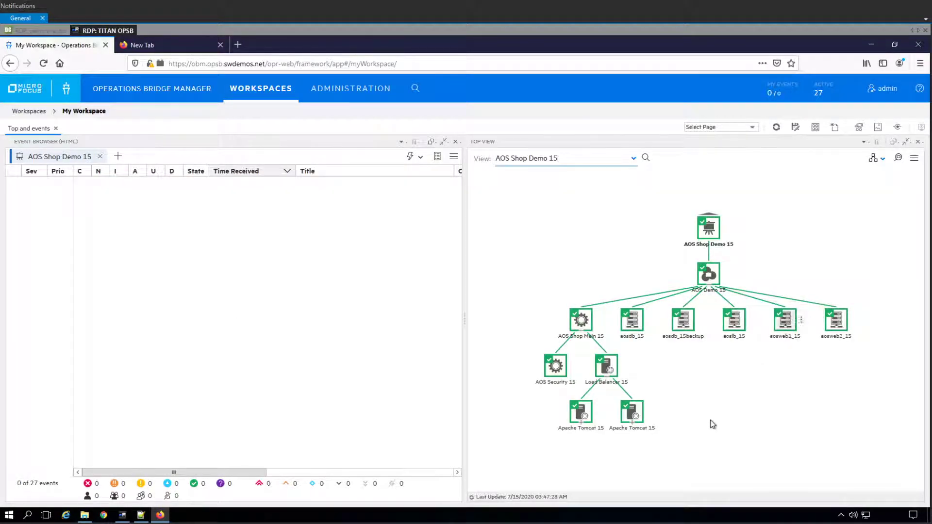
pyautogui.click(630, 424)
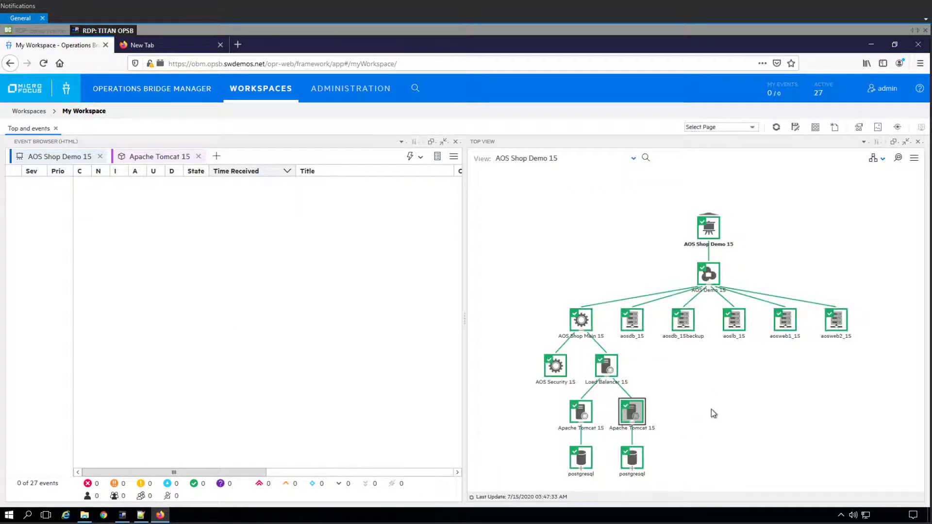
pyautogui.scroll(-2, 712, 409)
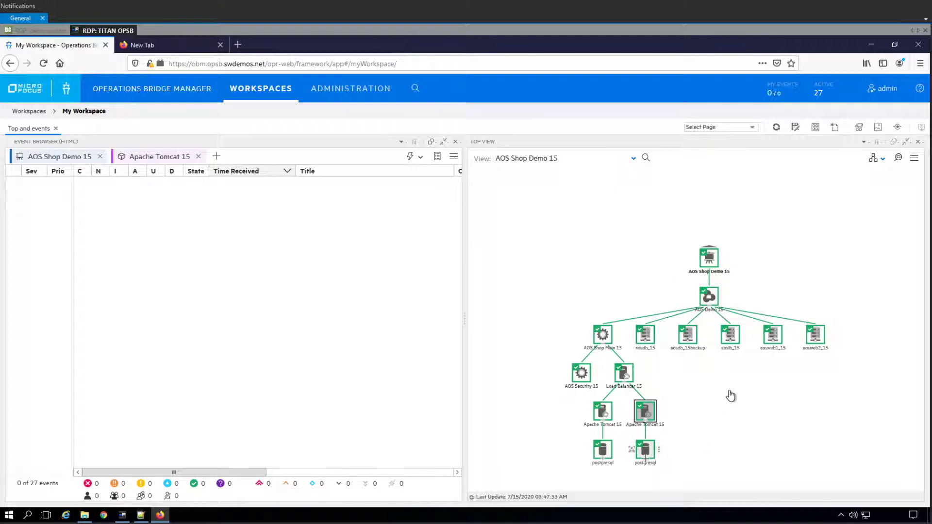
pyautogui.scroll(-3, 732, 392)
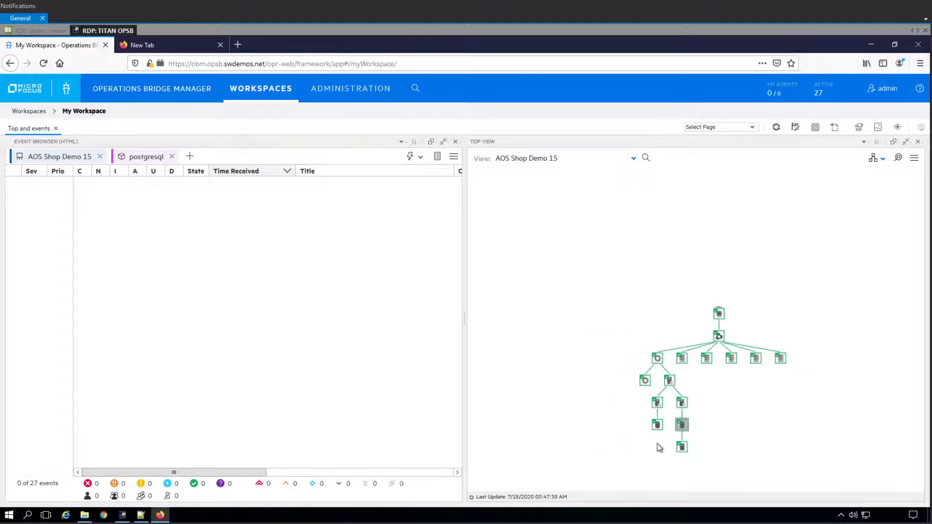
pyautogui.scroll(3, 662, 430)
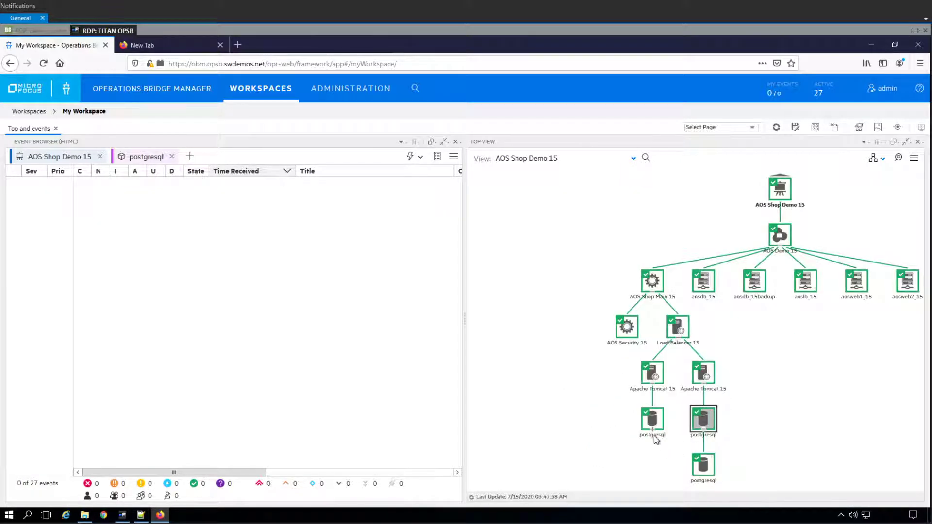
# - Expand the left postgresql node, inspect the postgresql nodes, and pan the map left and up
pyautogui.click(651, 427)
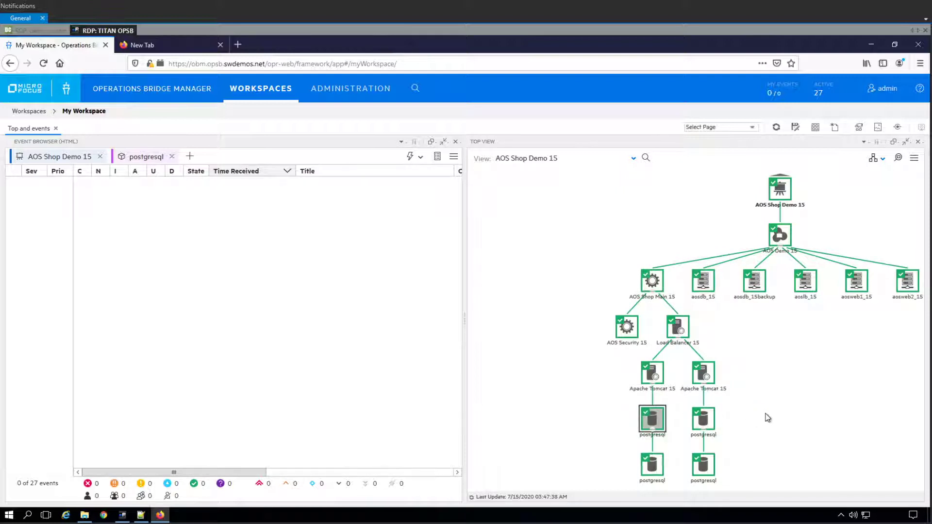
pyautogui.click(709, 420)
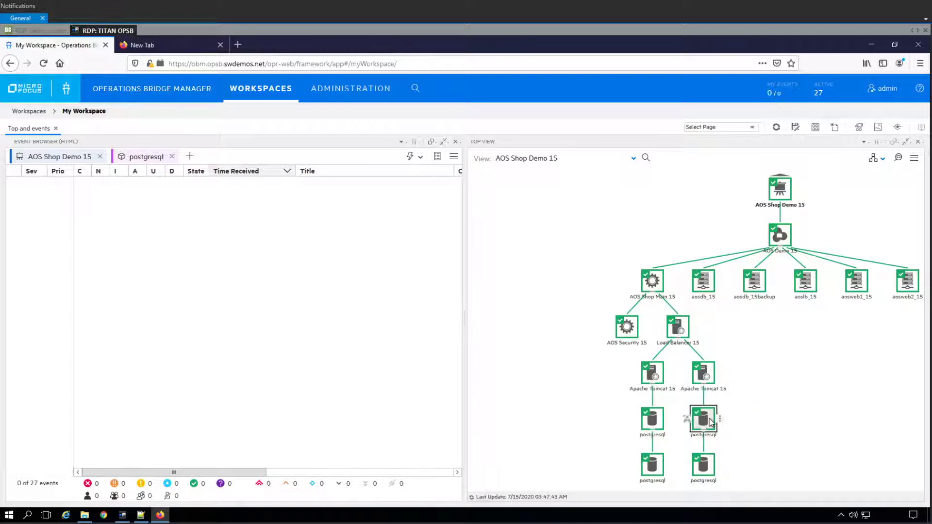
pyautogui.click(653, 422)
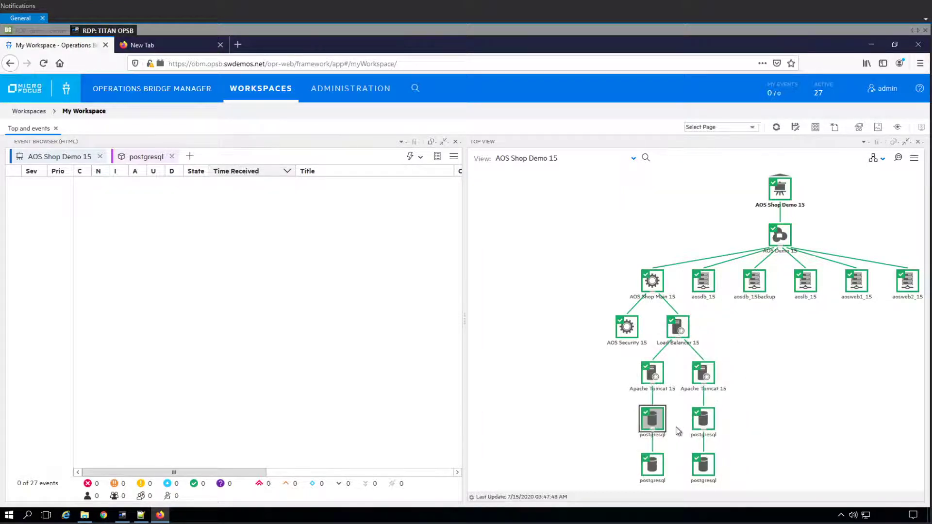
pyautogui.click(703, 419)
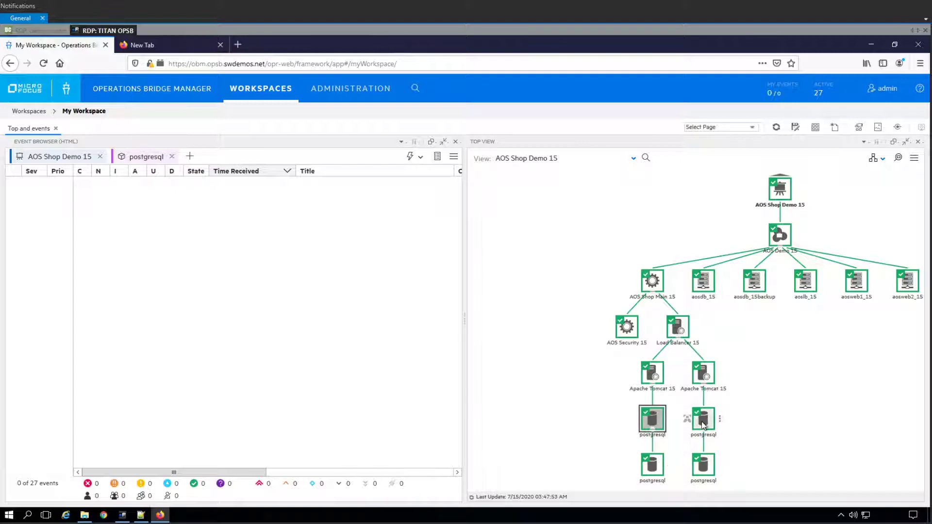
pyautogui.click(648, 424)
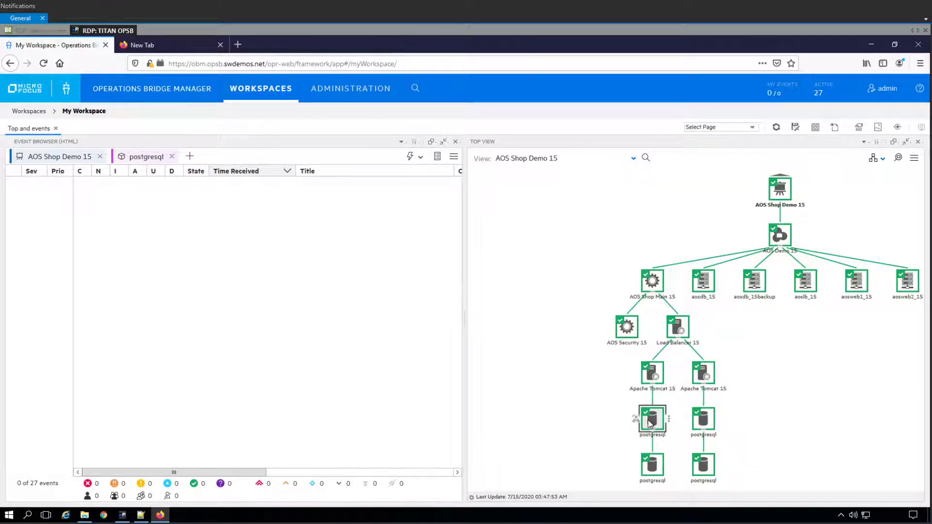
pyautogui.click(706, 420)
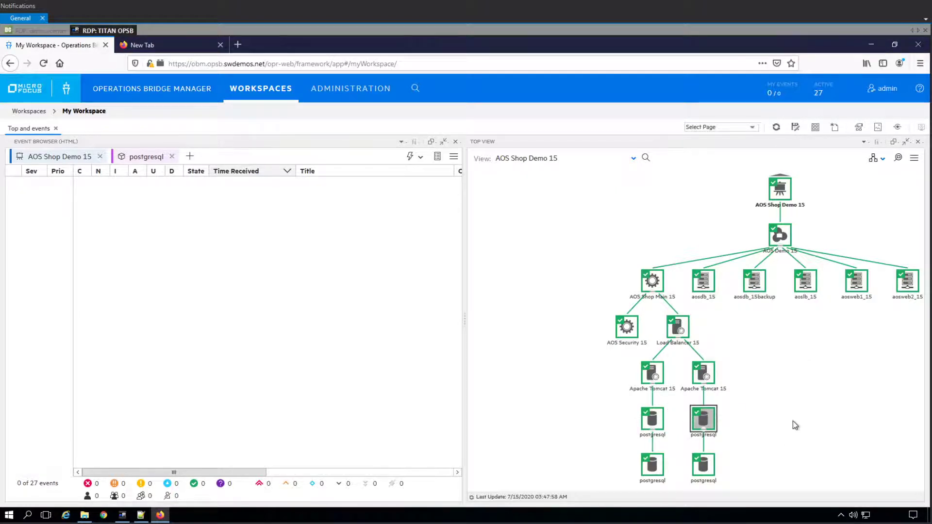
pyautogui.moveTo(829, 342); pyautogui.dragTo(722, 319)
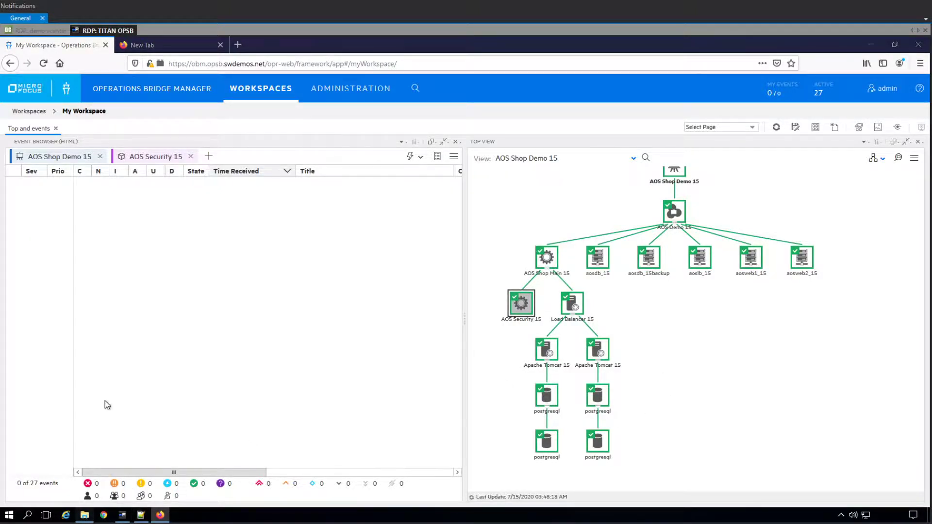
# - Relaunch UCMDB_Local_Client_win.cmd from the UCMDB_Local_Client_Win folder and select the OBM OPSB connection
pyautogui.hotkey('alt', 'Tab')
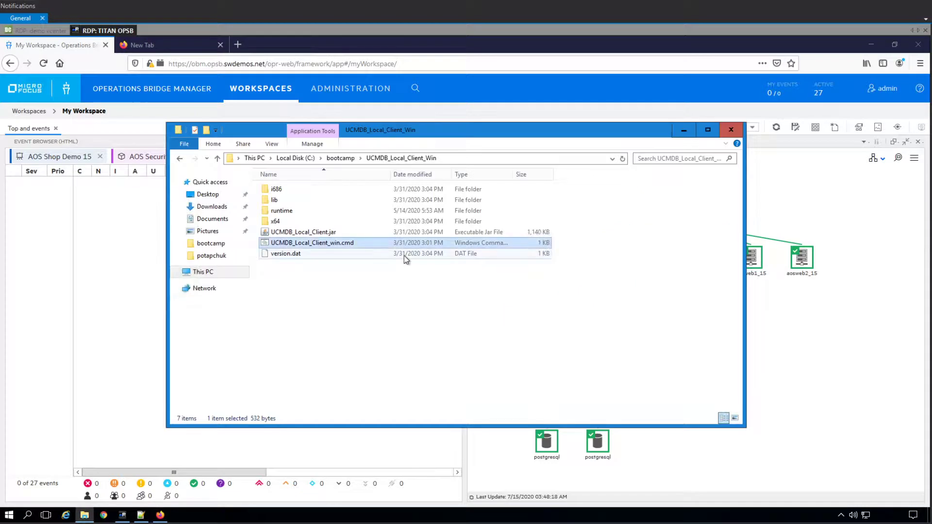
pyautogui.click(576, 286)
pyautogui.doubleClick(340, 243)
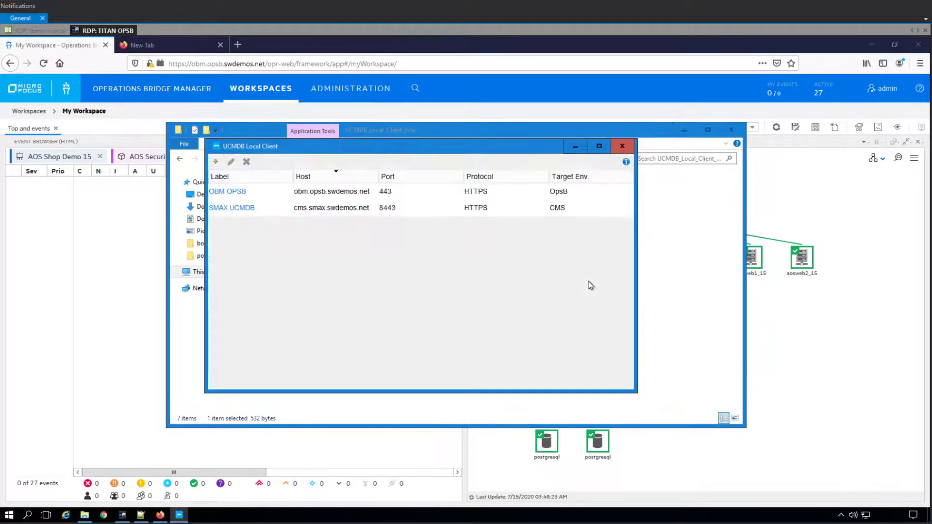
pyautogui.click(229, 195)
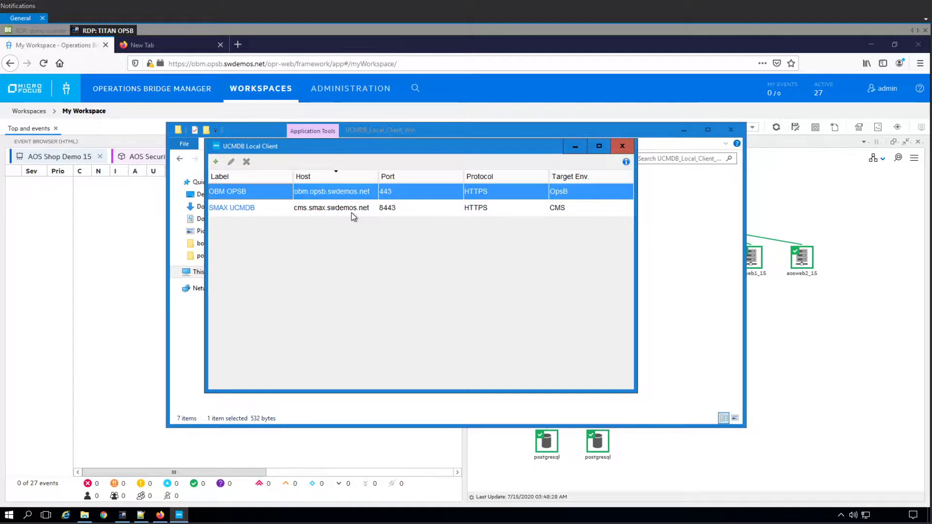